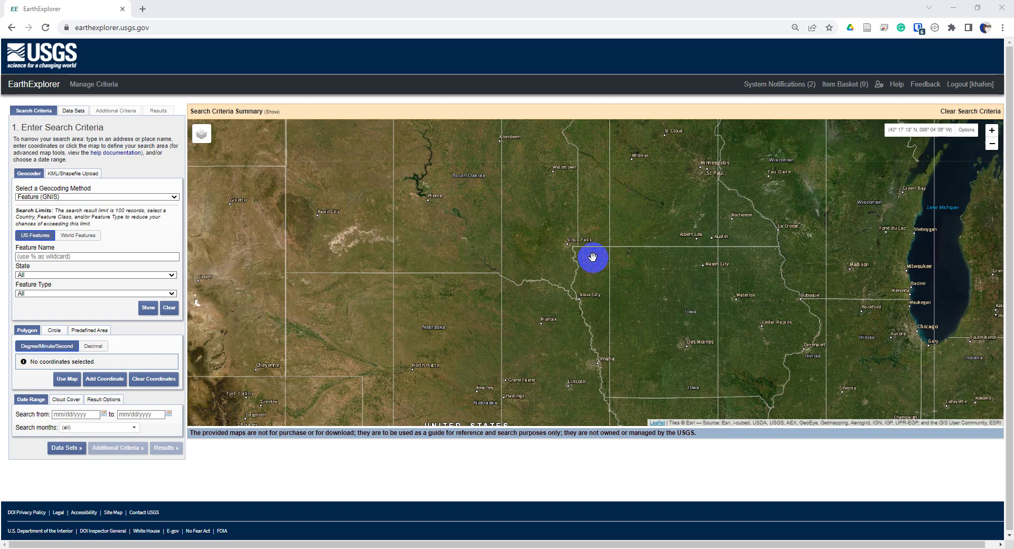
Step: Highlight the EarthExplorer web address, then set the area search to Circle
{"action": "left_click", "coordinate": [157, 28]}
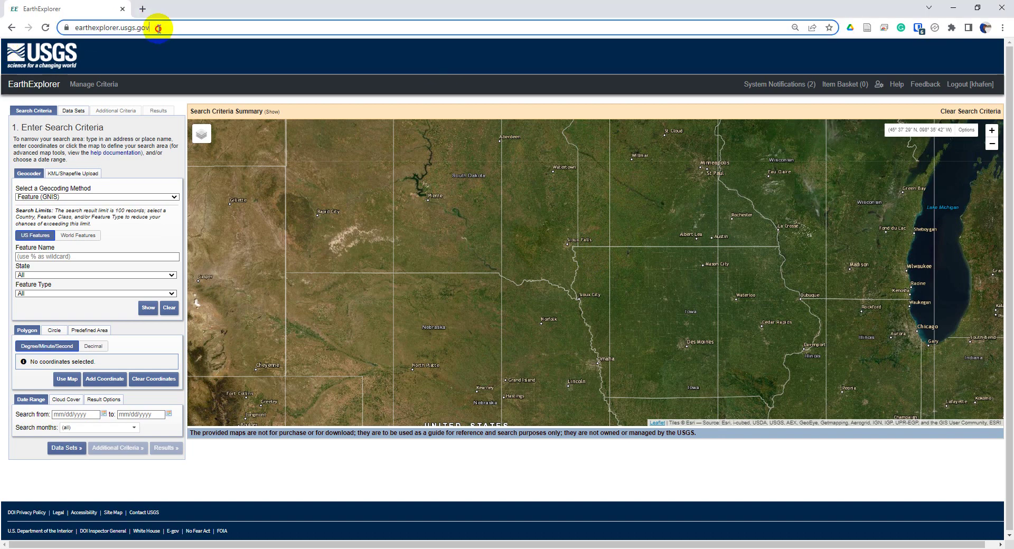
{"action": "left_click_drag", "start_coordinate": [158, 28], "coordinate": [82, 27]}
{"action": "left_click", "coordinate": [184, 31]}
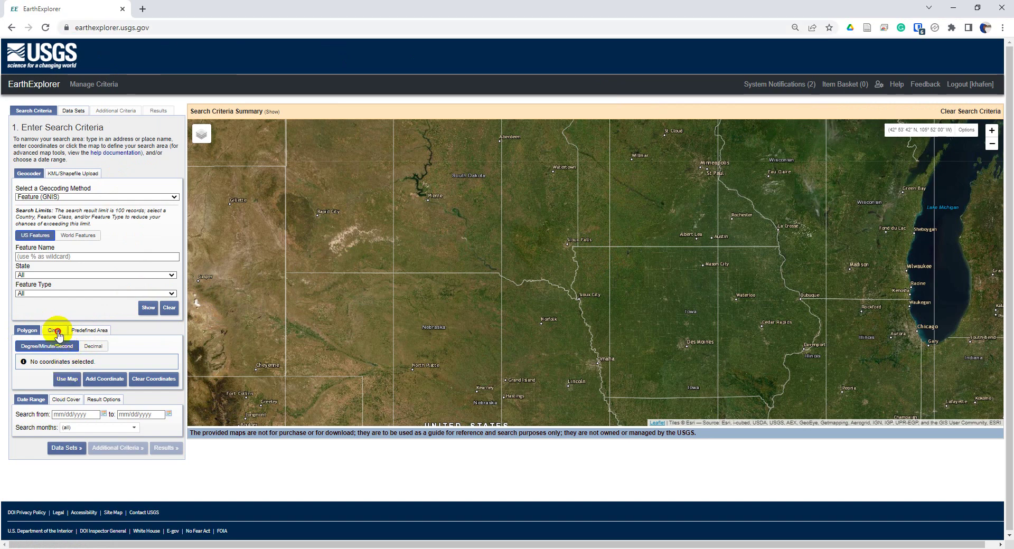
{"action": "left_click", "coordinate": [55, 332]}
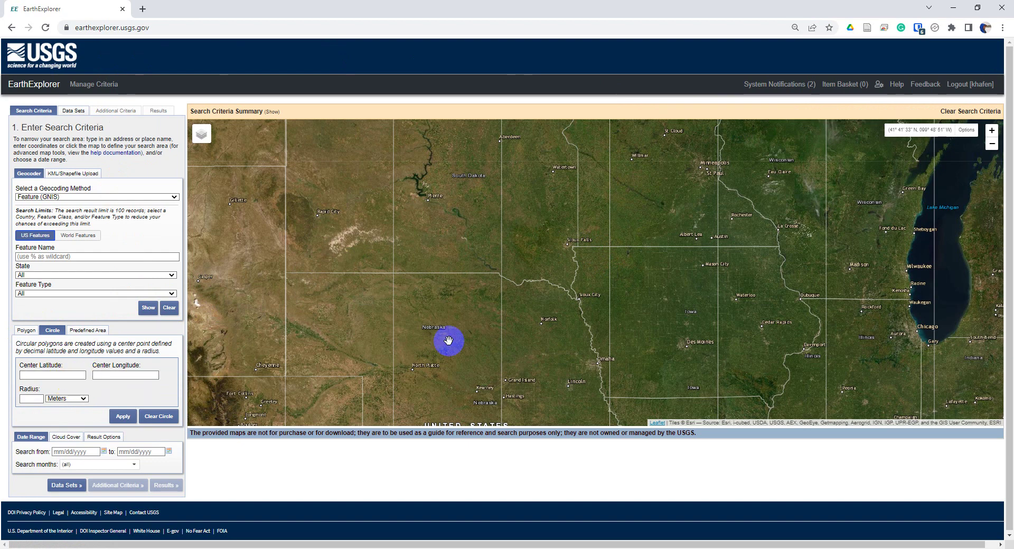
{"action": "left_click", "coordinate": [53, 375]}
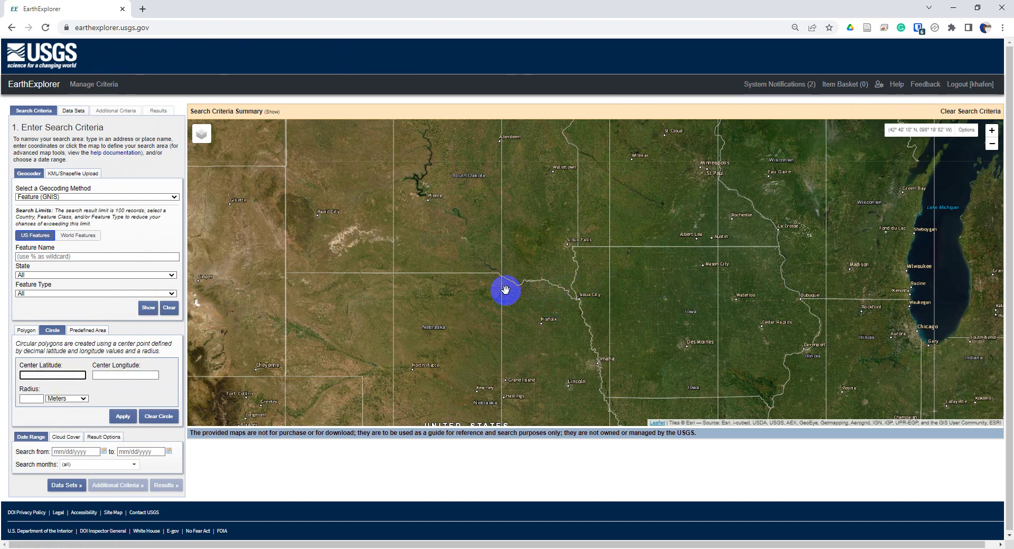
Step: Zoom and pan the map from South Dakota to Duluth on Lake Superior
{"action": "scroll", "coordinate": [552, 279], "scroll_direction": "up", "scroll_amount": 1}
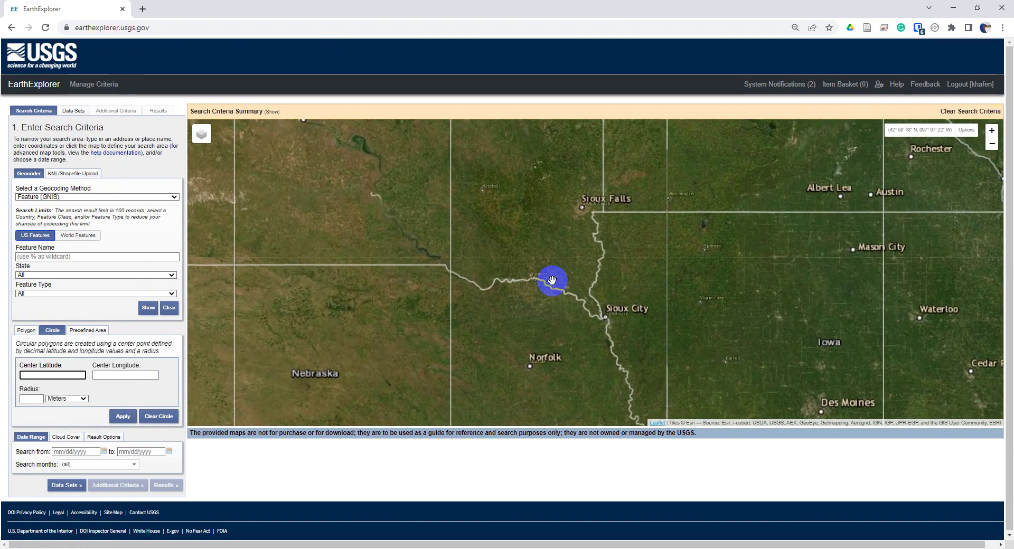
{"action": "scroll", "coordinate": [552, 279], "scroll_direction": "up", "scroll_amount": 2}
{"action": "left_click_drag", "start_coordinate": [582, 208], "coordinate": [554, 350]}
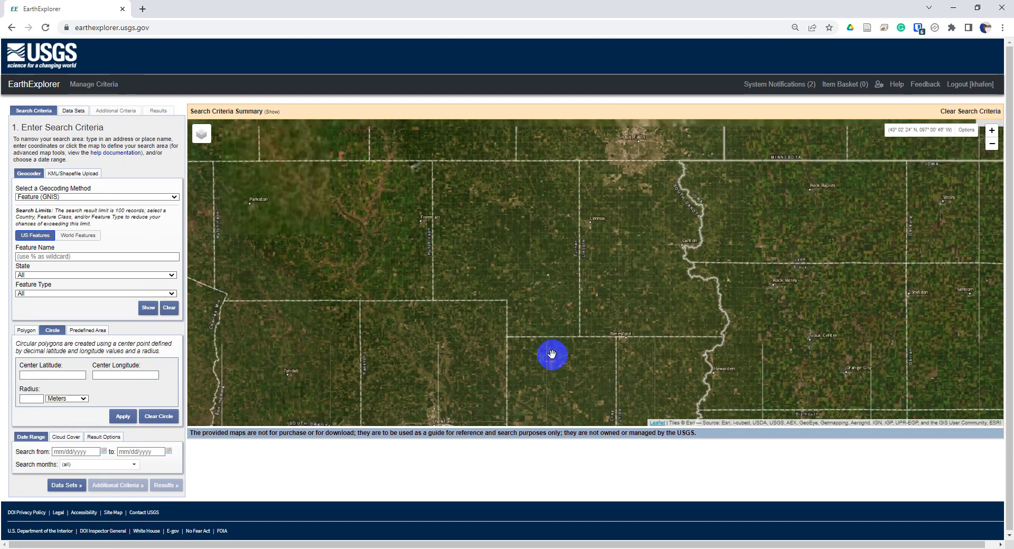
{"action": "scroll", "coordinate": [528, 304], "scroll_direction": "down", "scroll_amount": 1}
{"action": "left_click_drag", "start_coordinate": [528, 179], "coordinate": [531, 306]}
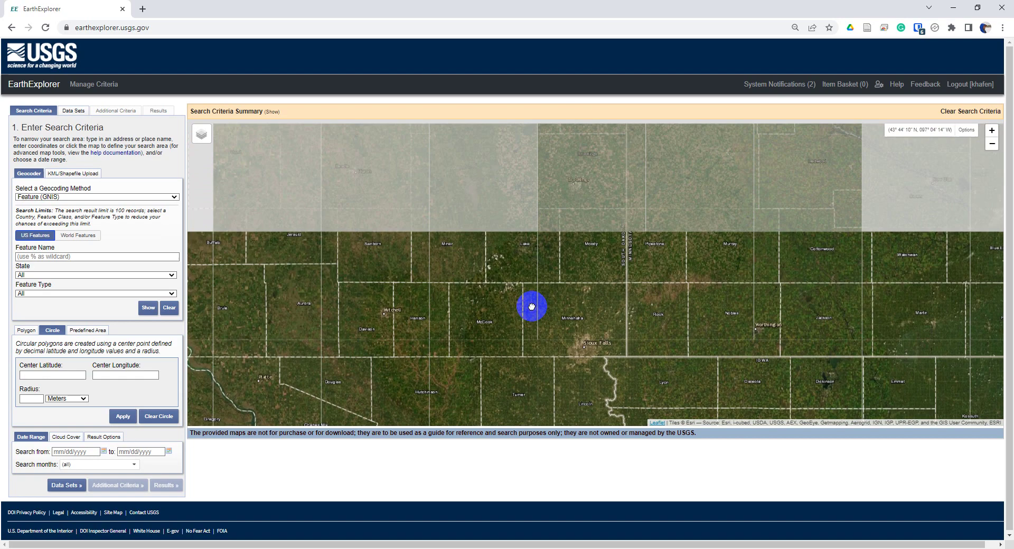
{"action": "left_click_drag", "start_coordinate": [570, 198], "coordinate": [545, 348]}
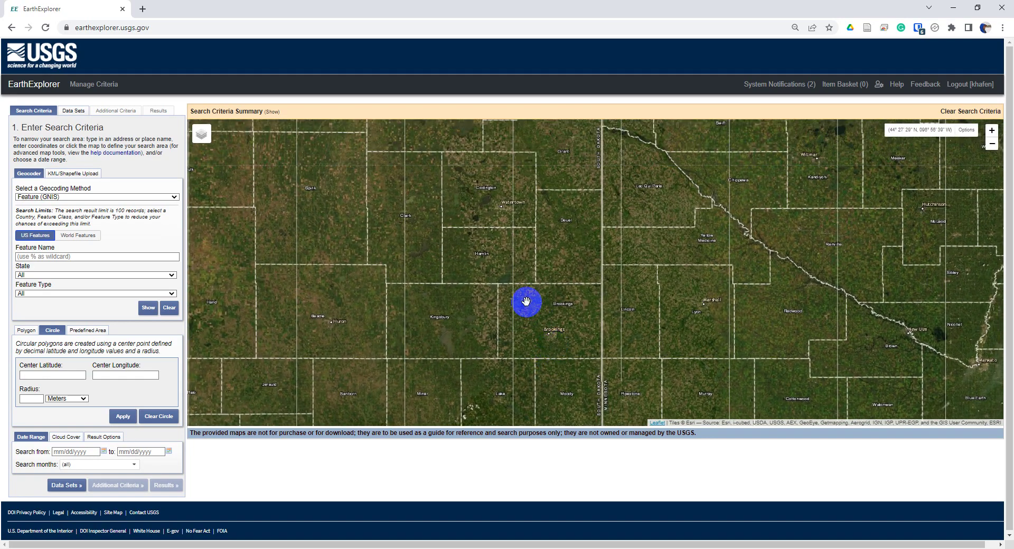
{"action": "scroll", "coordinate": [526, 302], "scroll_direction": "down", "scroll_amount": 1}
{"action": "scroll", "coordinate": [521, 299], "scroll_direction": "down", "scroll_amount": 1}
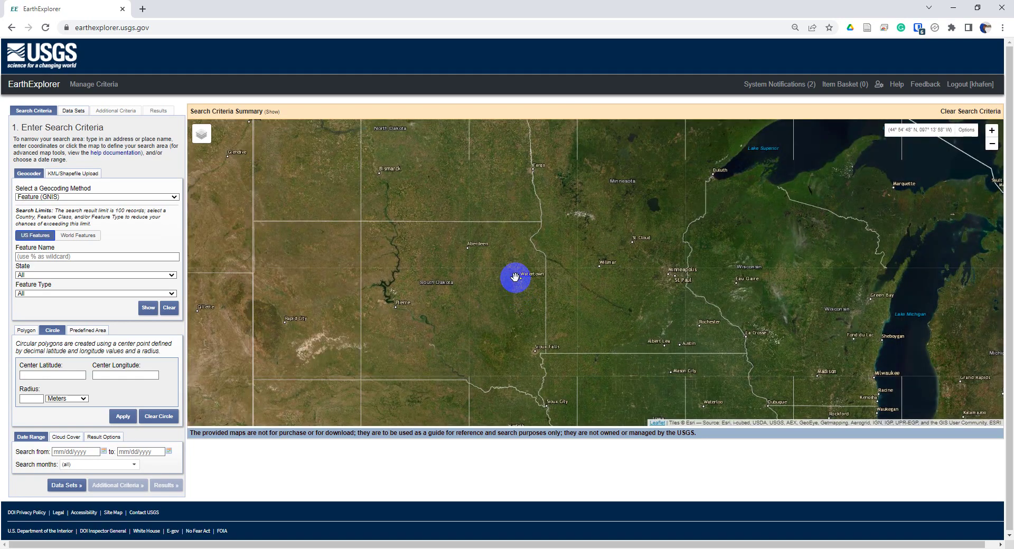
{"action": "scroll", "coordinate": [717, 204], "scroll_direction": "up", "scroll_amount": 2}
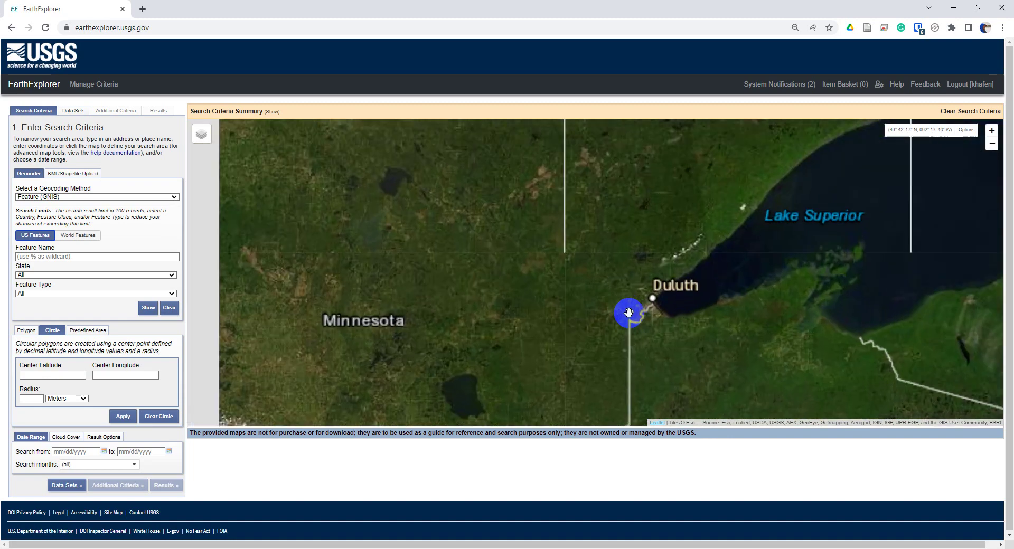
{"action": "scroll", "coordinate": [628, 312], "scroll_direction": "up", "scroll_amount": 2}
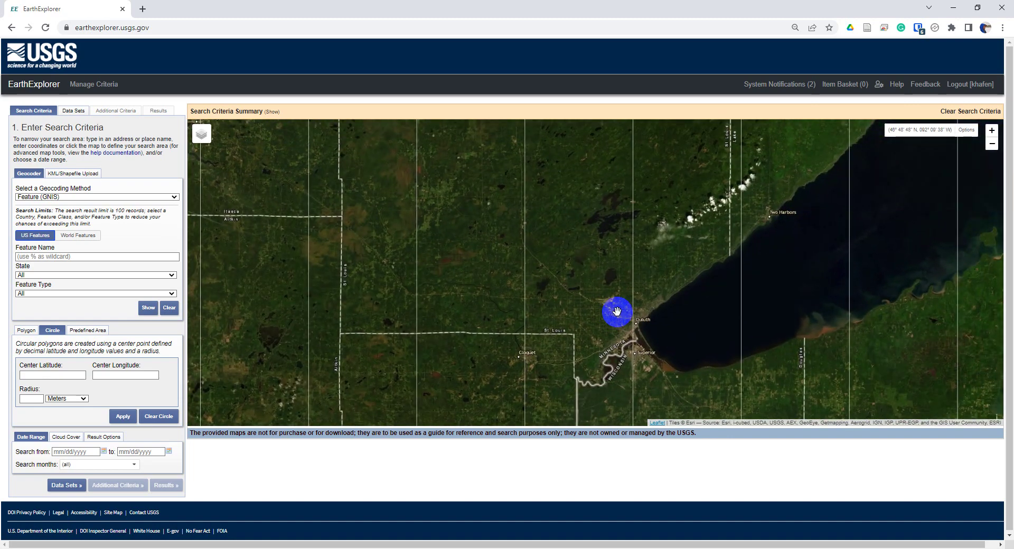
{"action": "scroll", "coordinate": [616, 312], "scroll_direction": "up", "scroll_amount": 1}
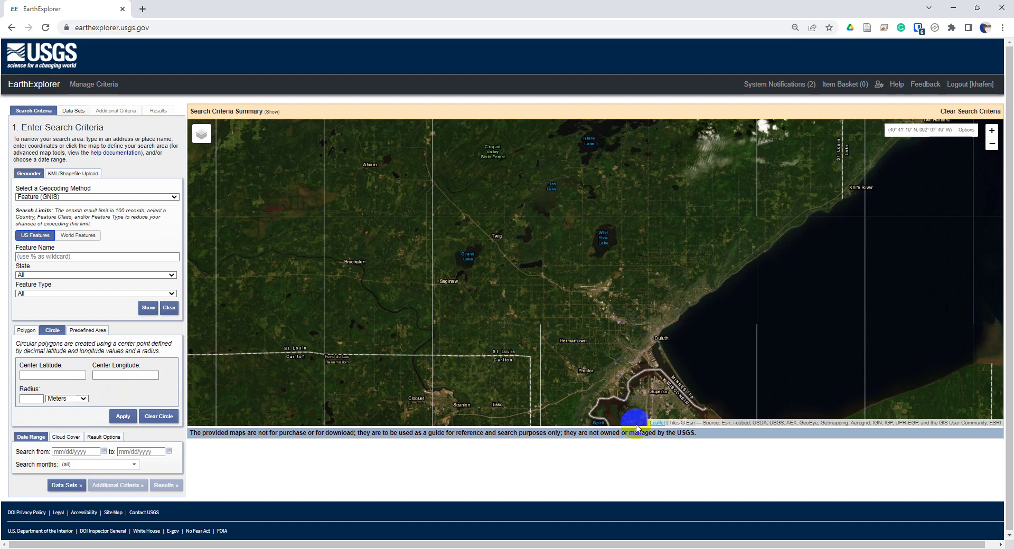
{"action": "left_click", "coordinate": [664, 344]}
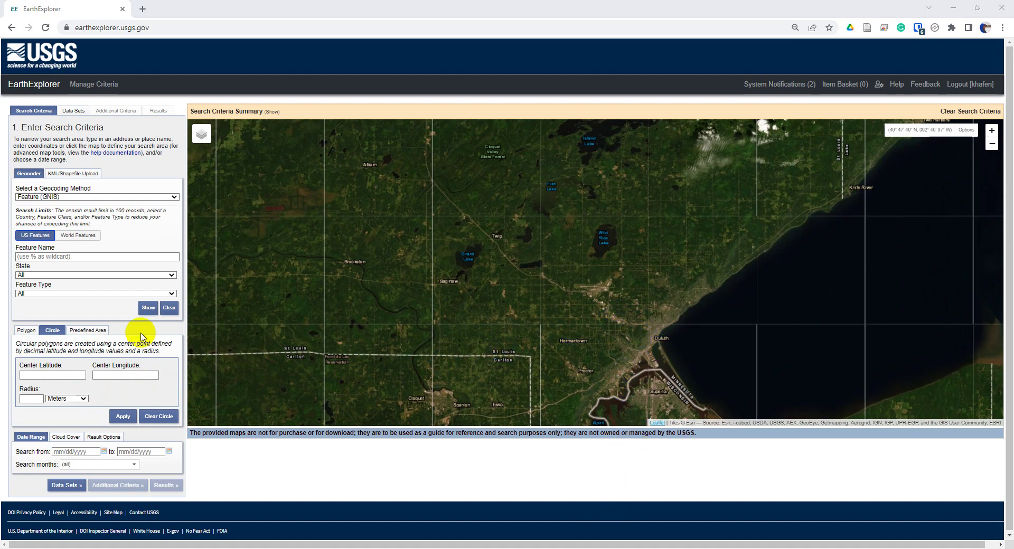
Step: Centre a 10-metre search circle on Duluth's waterfront (46.78, -92.098) and apply it
{"action": "left_click", "coordinate": [55, 332]}
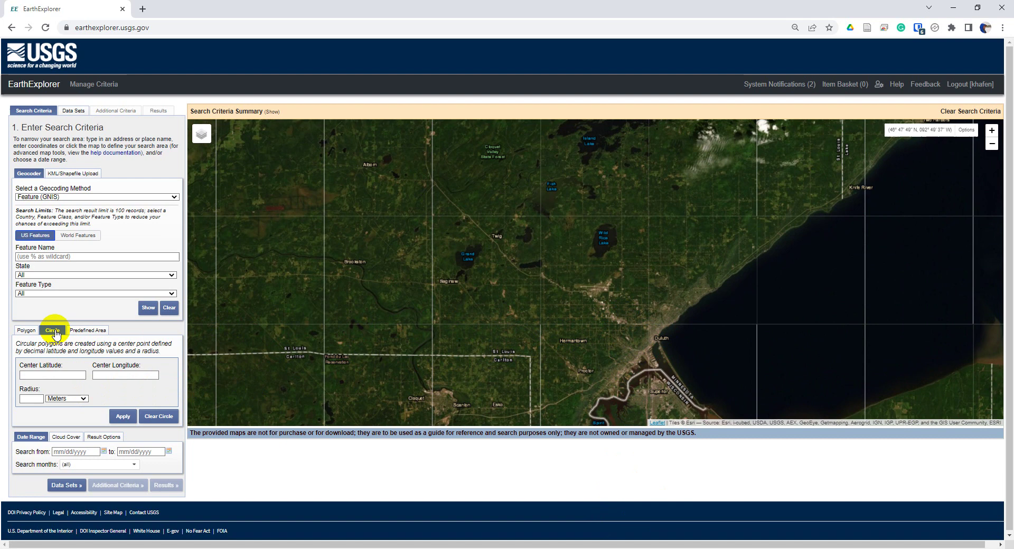
{"action": "left_click", "coordinate": [655, 341]}
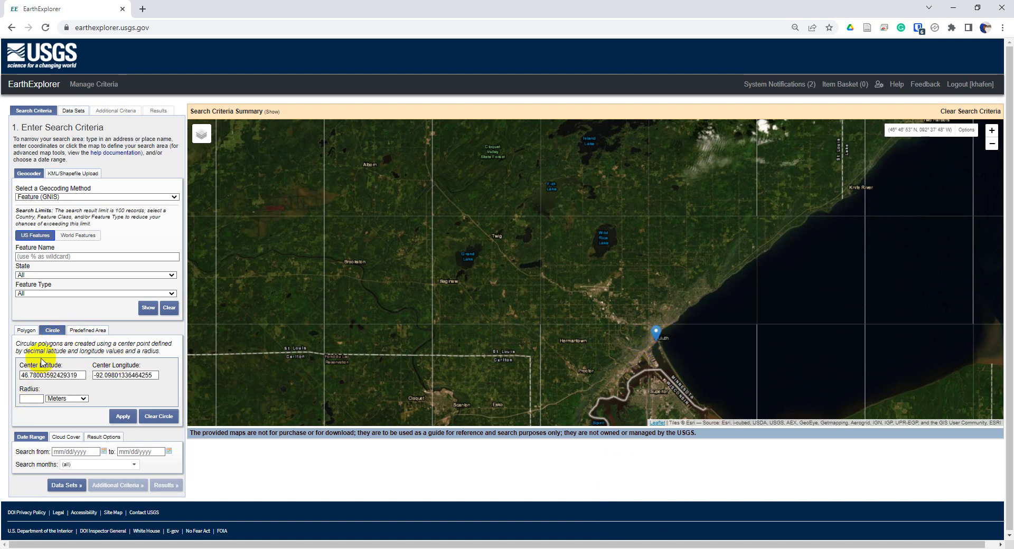
{"action": "left_click", "coordinate": [37, 398]}
{"action": "type", "text": "10"}
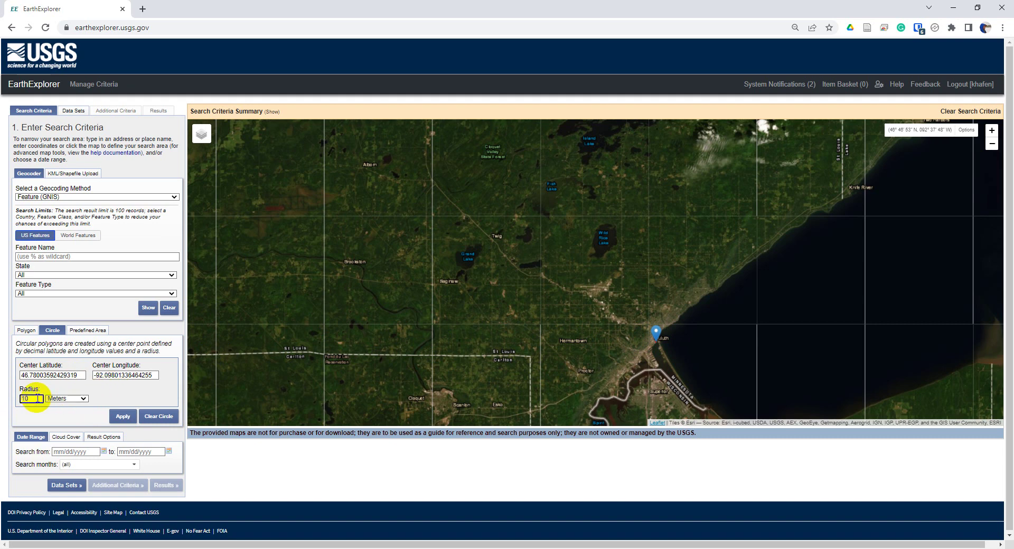
{"action": "left_click", "coordinate": [128, 417]}
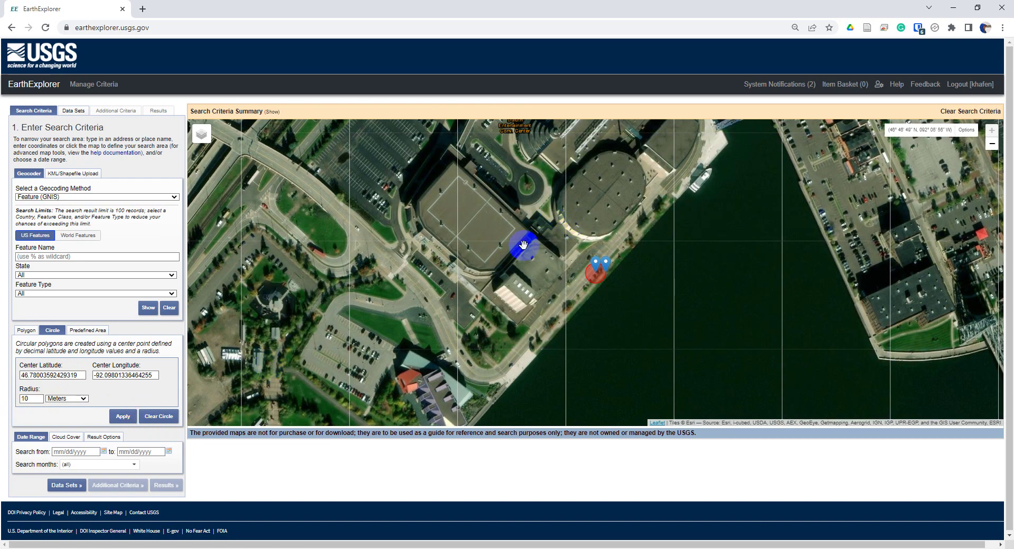
{"action": "scroll", "coordinate": [569, 257], "scroll_direction": "down", "scroll_amount": 3}
{"action": "scroll", "coordinate": [569, 257], "scroll_direction": "down", "scroll_amount": 2}
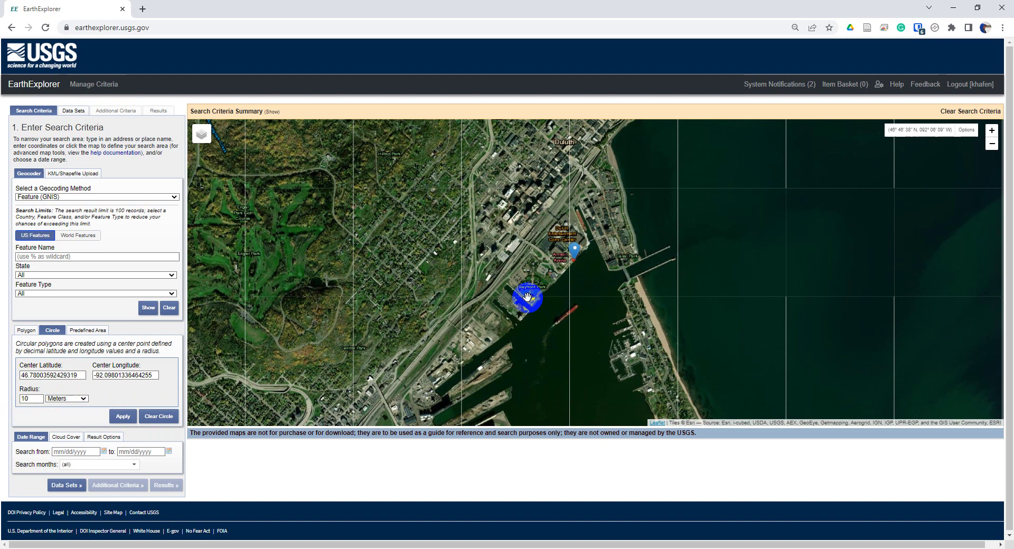
Step: Set the search date range from 08/01/2022 to 10/12/2022
{"action": "left_click", "coordinate": [104, 451]}
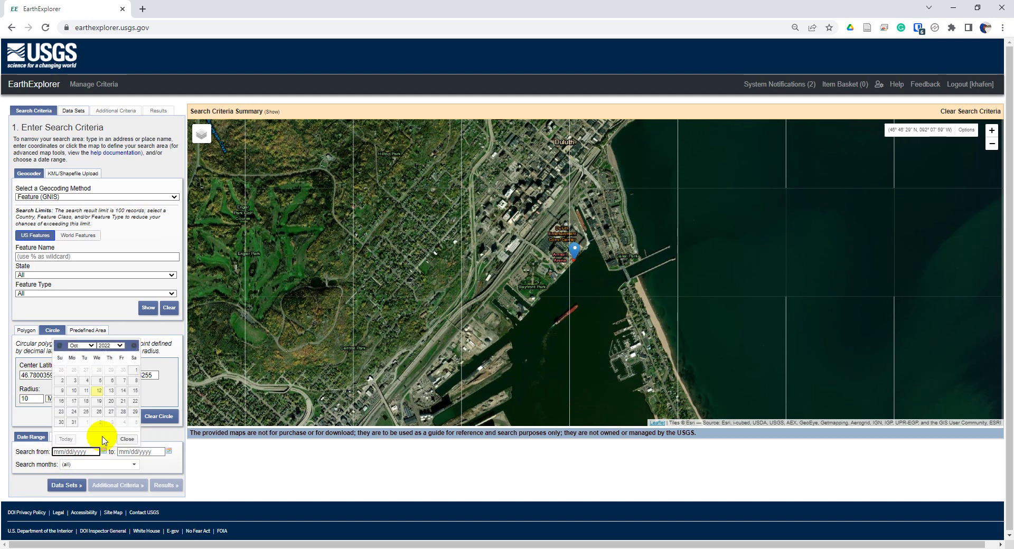
{"action": "left_click", "coordinate": [91, 348]}
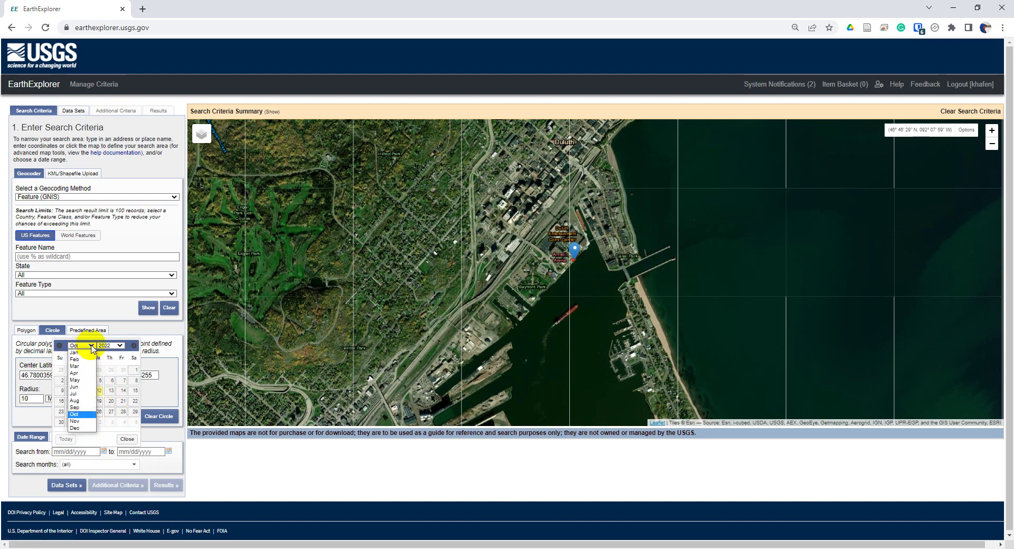
{"action": "left_click", "coordinate": [75, 401]}
{"action": "left_click", "coordinate": [75, 370]}
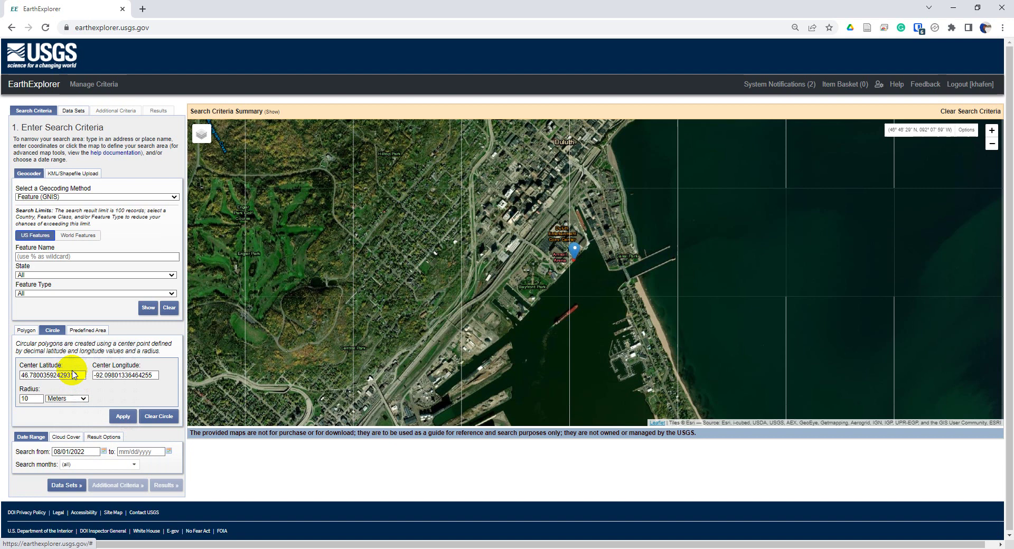
{"action": "left_click", "coordinate": [168, 452]}
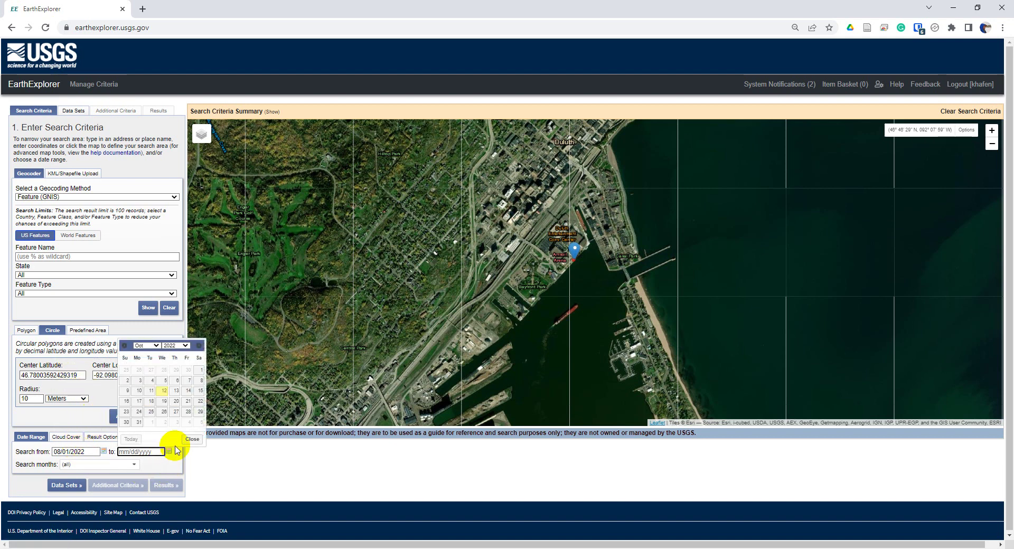
{"action": "left_click", "coordinate": [163, 391]}
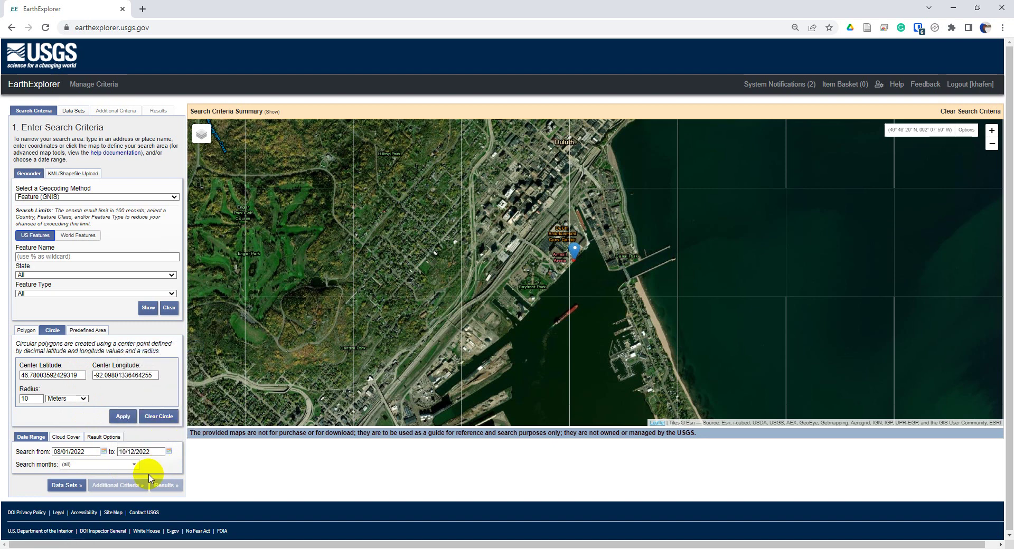
Step: Cap cloud cover at 0–10% and check the result options
{"action": "left_click", "coordinate": [67, 438]}
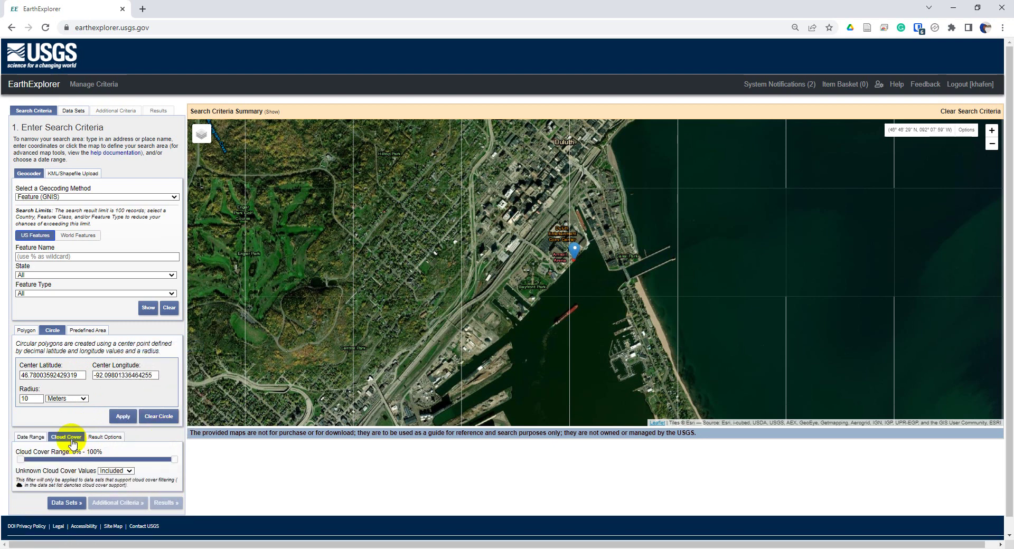
{"action": "left_click_drag", "start_coordinate": [174, 459], "coordinate": [52, 465]}
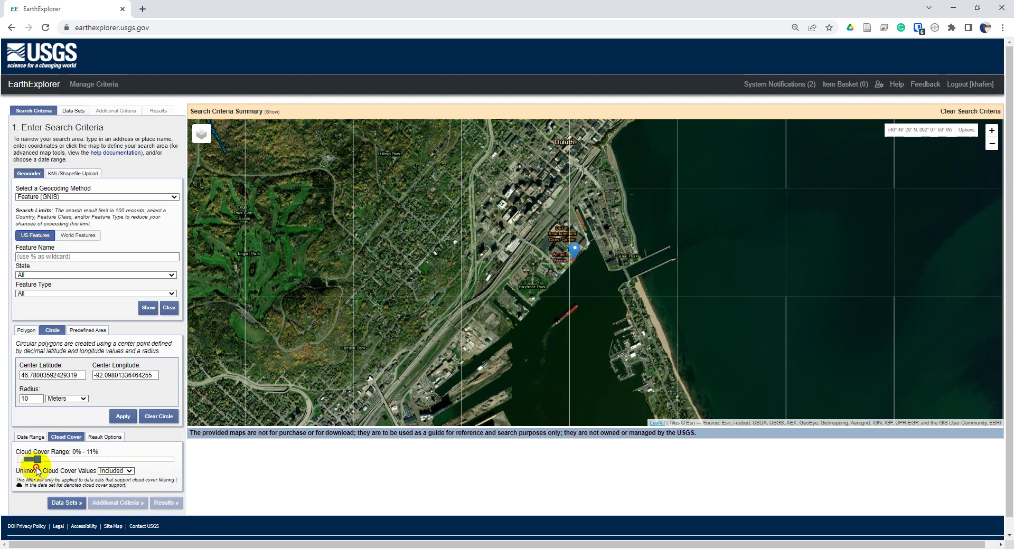
{"action": "left_click", "coordinate": [105, 437]}
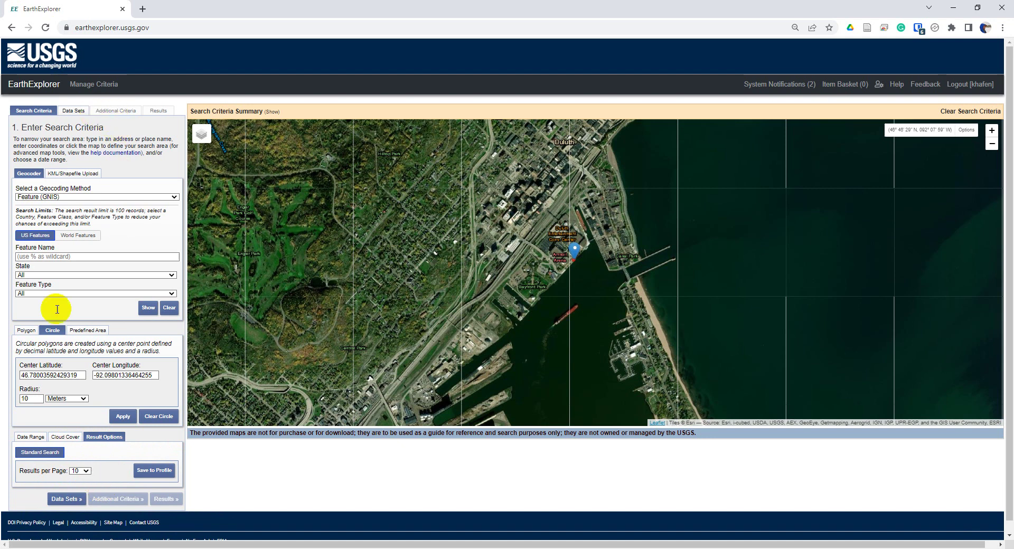
{"action": "left_click", "coordinate": [72, 499]}
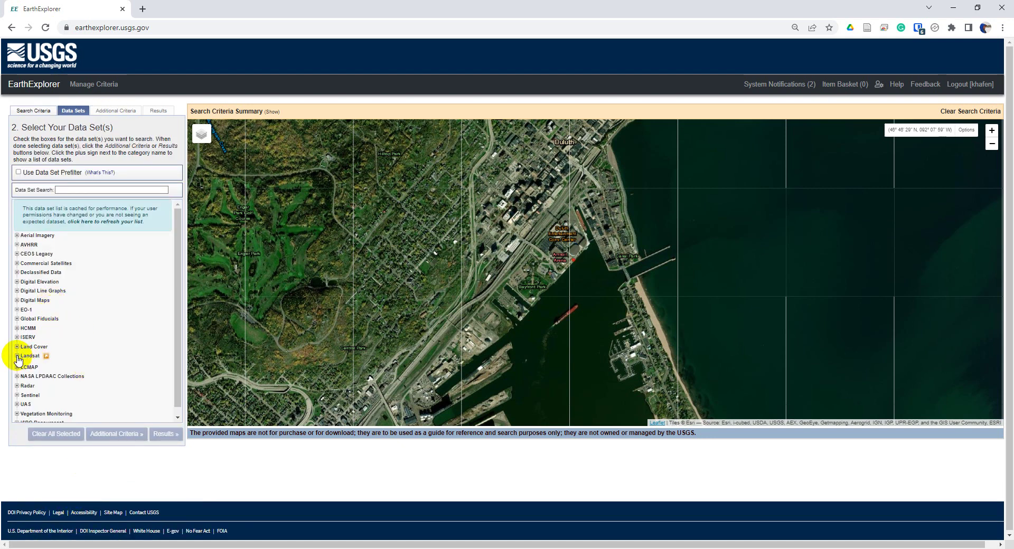
Step: Select the Landsat 8-9 OLI/TIRS C2 L2 data set and run the search
{"action": "left_click", "coordinate": [17, 356]}
{"action": "scroll", "coordinate": [82, 349], "scroll_direction": "down", "scroll_amount": 3}
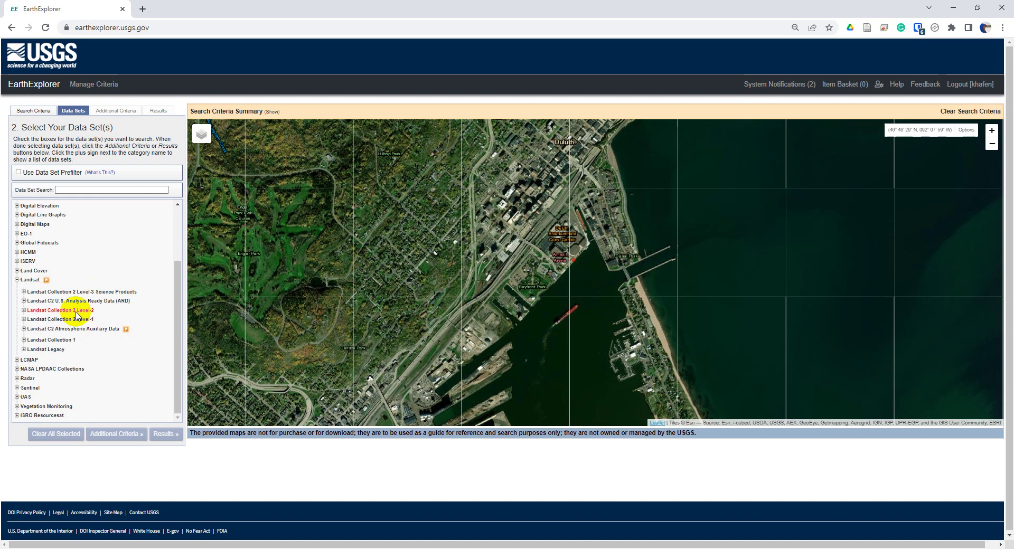
{"action": "left_click", "coordinate": [24, 310]}
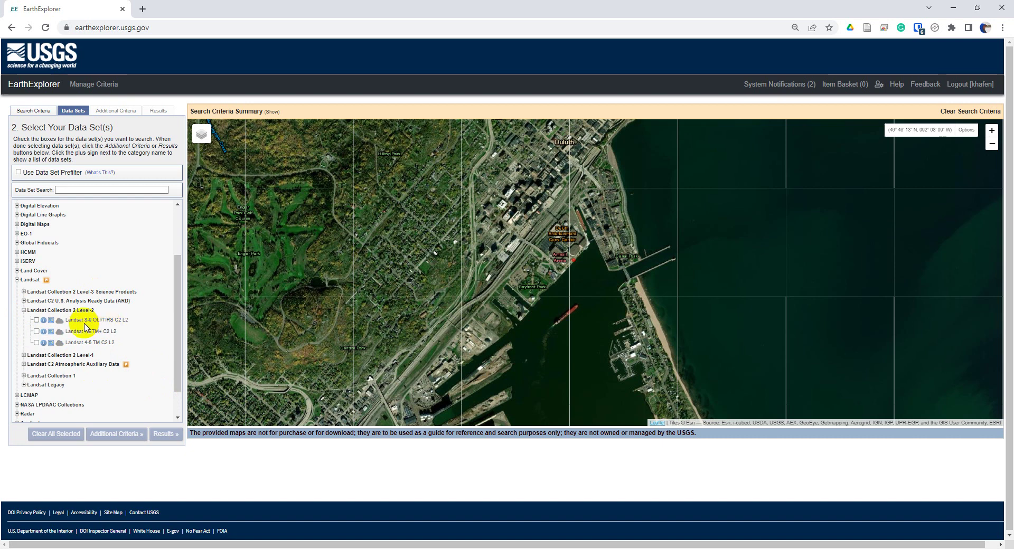
{"action": "left_click", "coordinate": [36, 320]}
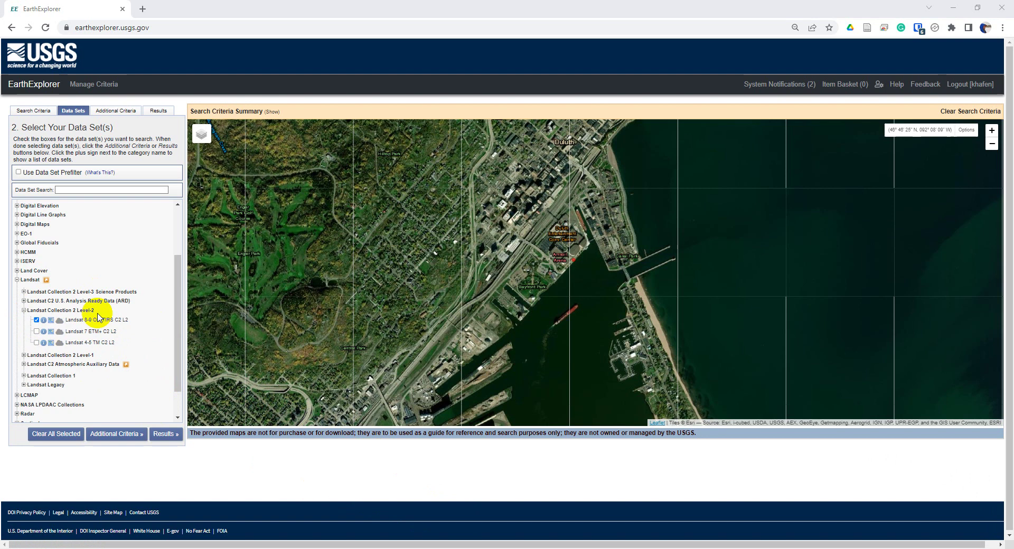
{"action": "left_click", "coordinate": [165, 434]}
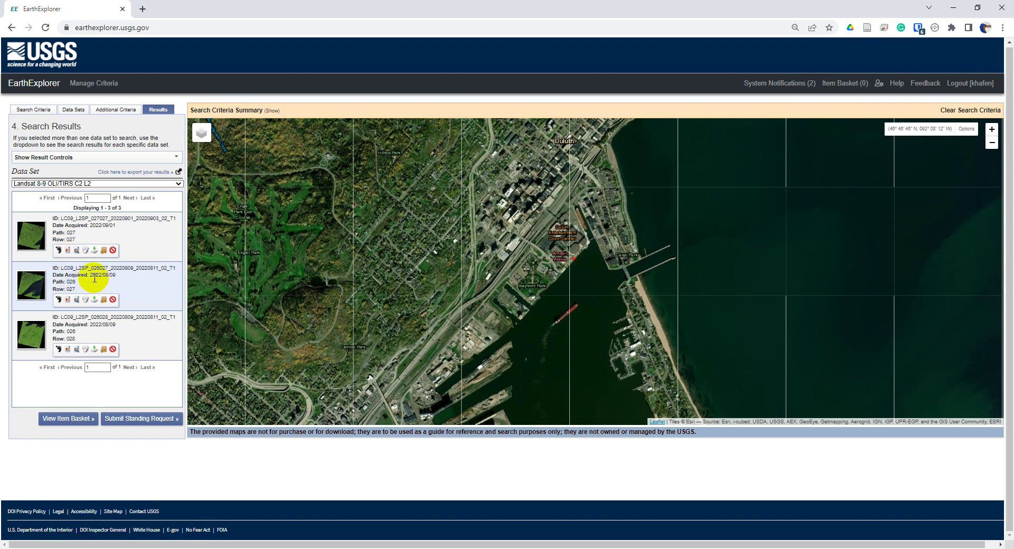
Step: Toggle the footprints of results 1, 2 and 3 on to compare coverage, then off
{"action": "left_click", "coordinate": [59, 250]}
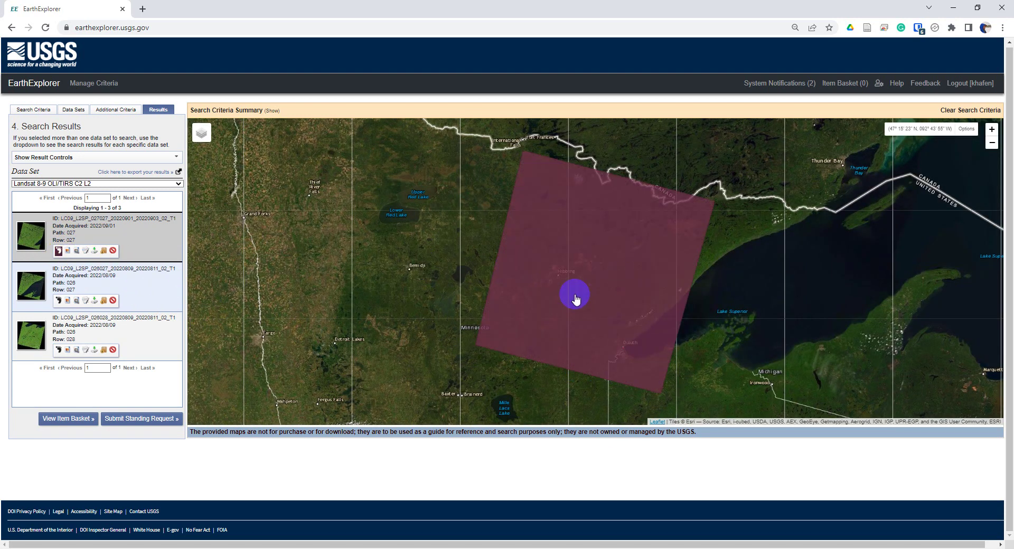
{"action": "left_click", "coordinate": [59, 301]}
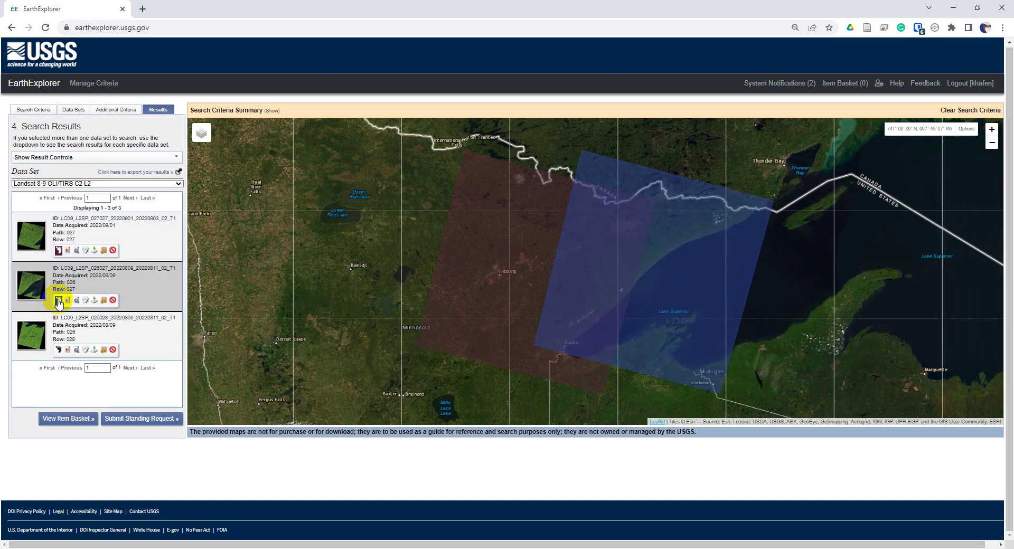
{"action": "left_click", "coordinate": [59, 351]}
{"action": "left_click", "coordinate": [58, 350]}
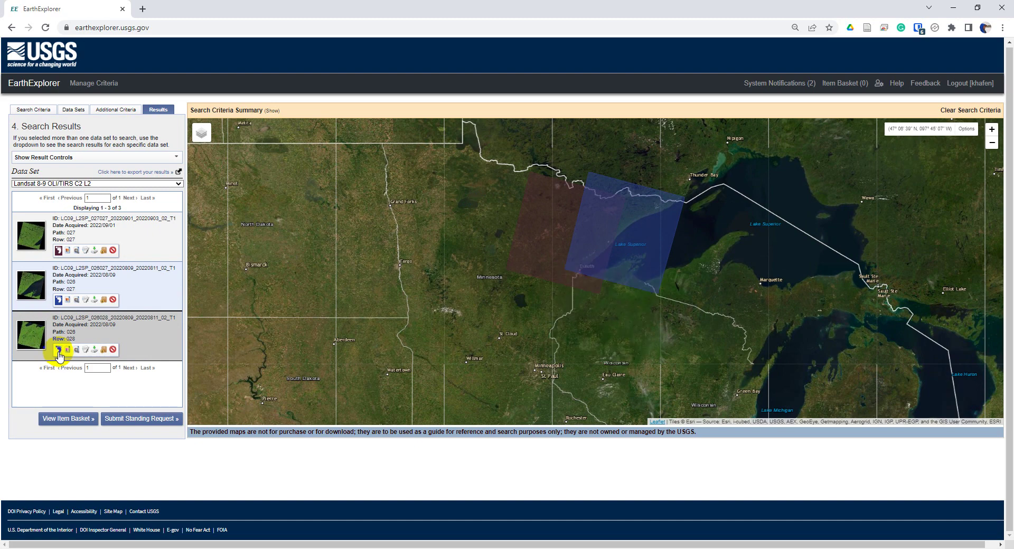
{"action": "left_click", "coordinate": [58, 301]}
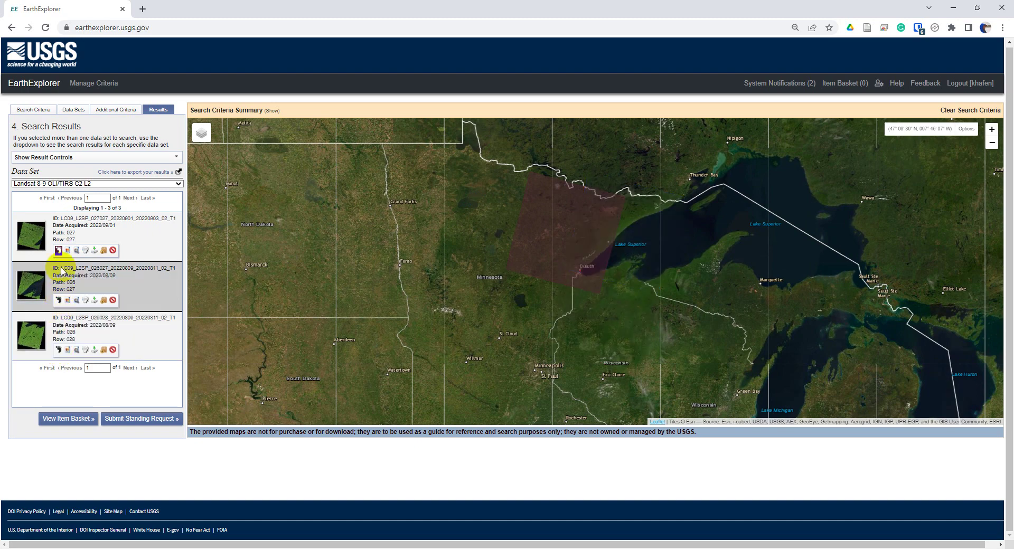
{"action": "left_click", "coordinate": [58, 251]}
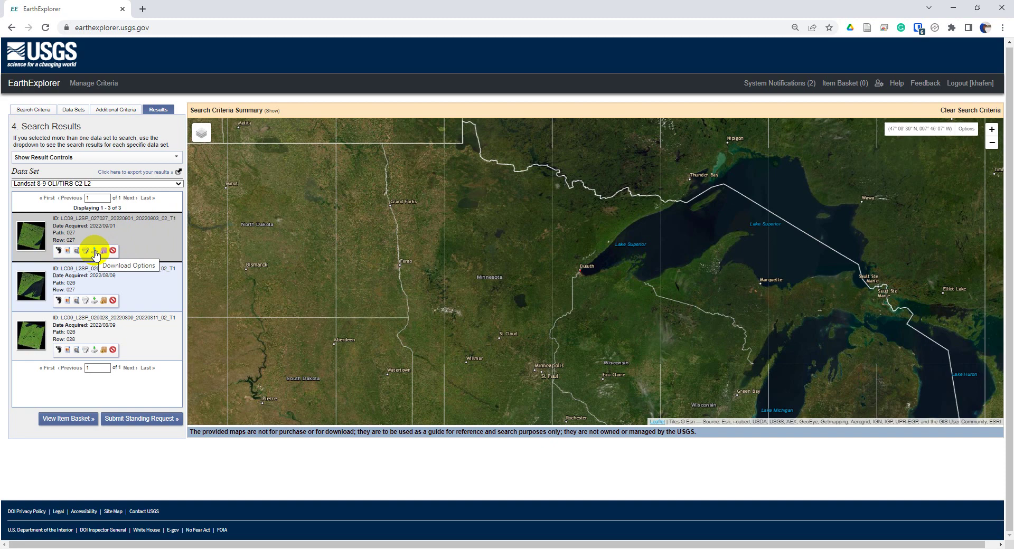
Step: Show product download options for the 2022/09/01 scene and scroll through its band files
{"action": "left_click", "coordinate": [95, 251]}
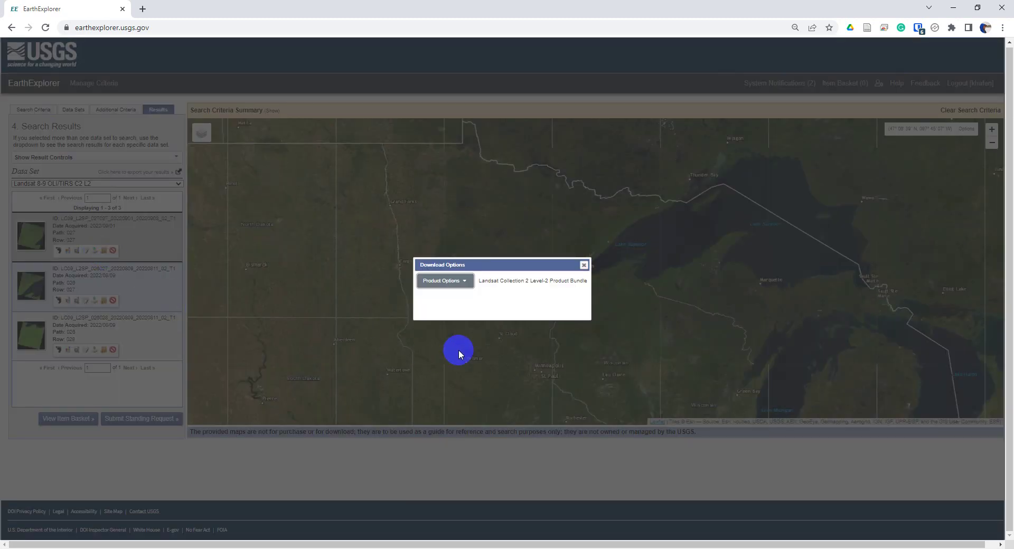
{"action": "left_click", "coordinate": [466, 284]}
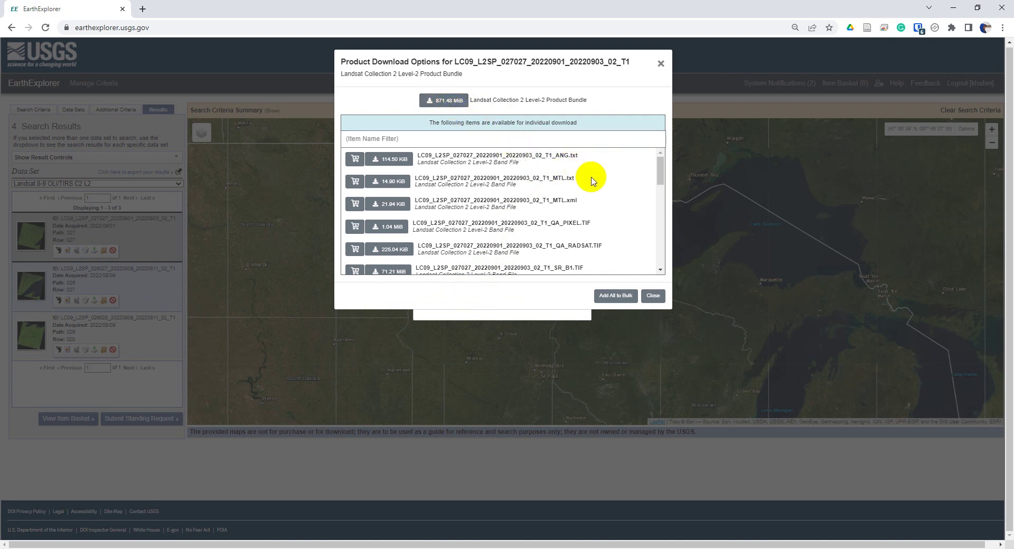
{"action": "scroll", "coordinate": [592, 181], "scroll_direction": "down", "scroll_amount": 2}
{"action": "scroll", "coordinate": [592, 181], "scroll_direction": "down", "scroll_amount": 3}
{"action": "scroll", "coordinate": [592, 183], "scroll_direction": "down", "scroll_amount": 3}
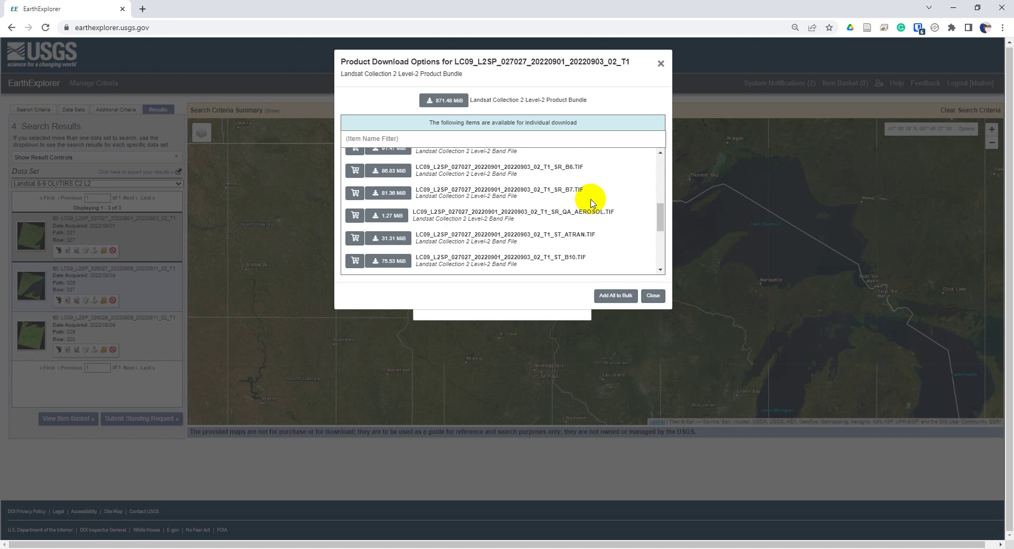
{"action": "scroll", "coordinate": [592, 190], "scroll_direction": "down", "scroll_amount": 3}
{"action": "scroll", "coordinate": [591, 199], "scroll_direction": "down", "scroll_amount": 3}
{"action": "scroll", "coordinate": [591, 200], "scroll_direction": "up", "scroll_amount": 5}
{"action": "scroll", "coordinate": [588, 198], "scroll_direction": "up", "scroll_amount": 10}
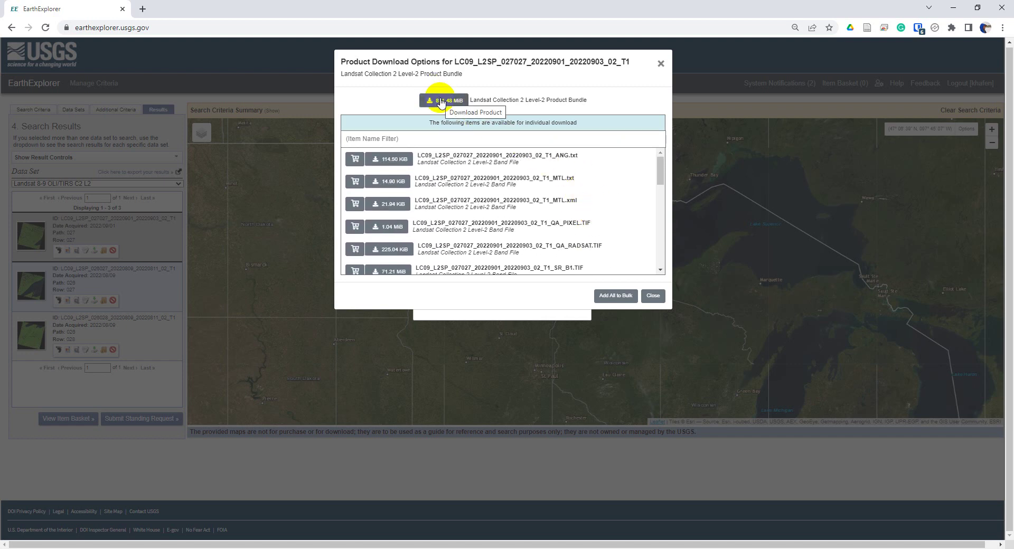
Step: Save the 871 MB Level-2 .tar bundle into Downloads and close the download options
{"action": "left_click", "coordinate": [441, 101]}
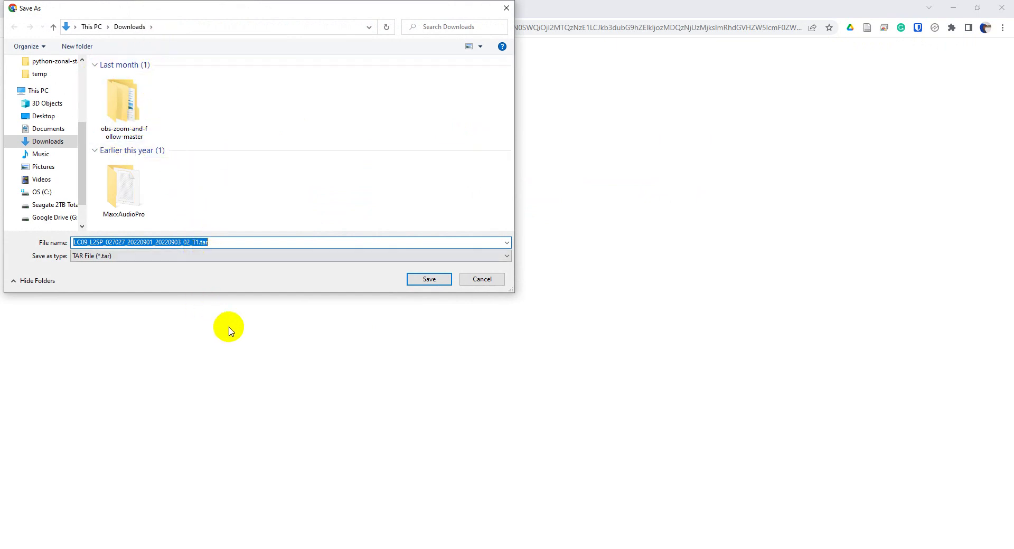
{"action": "left_click", "coordinate": [435, 280]}
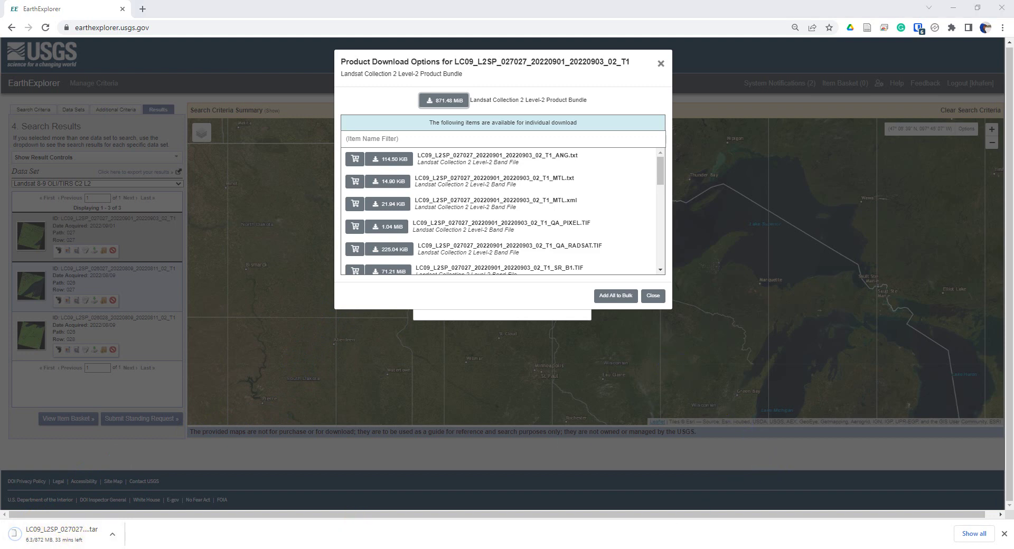
{"action": "left_click", "coordinate": [453, 531]}
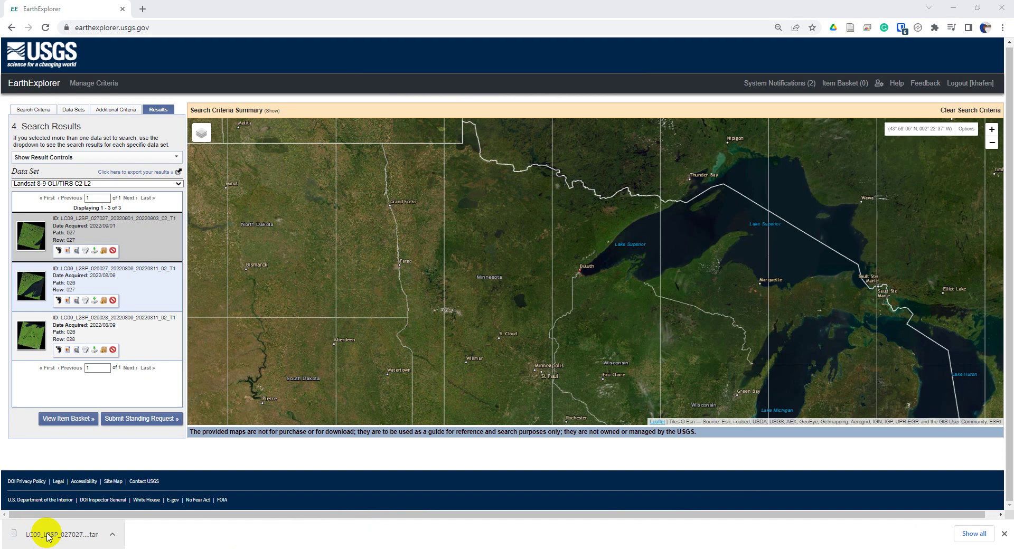
{"action": "left_click", "coordinate": [113, 534]}
Step: Locate the .tar in Downloads and extract it directly into Downloads
{"action": "left_click", "coordinate": [140, 498]}
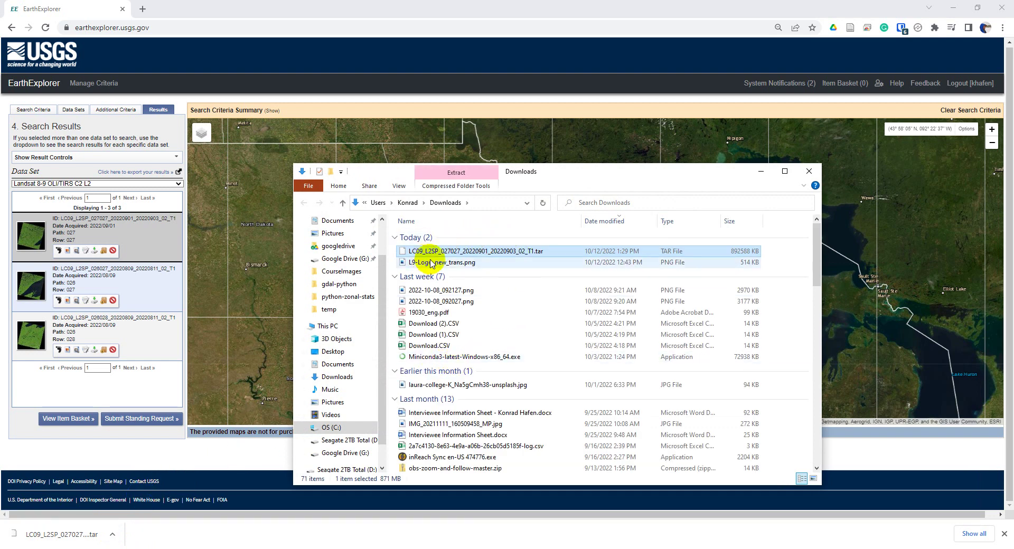
{"action": "left_click_drag", "start_coordinate": [563, 176], "coordinate": [513, 170]}
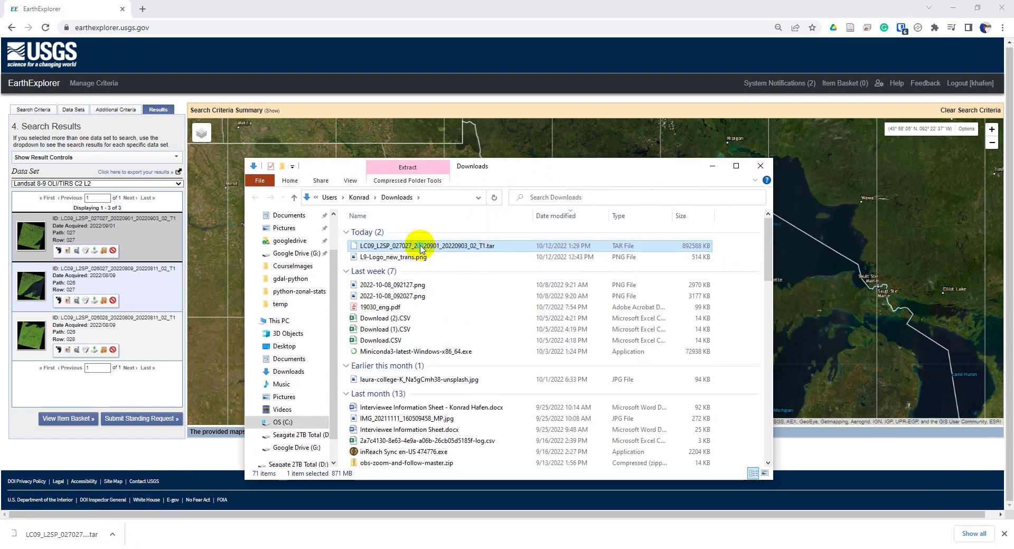
{"action": "right_click", "coordinate": [421, 249]}
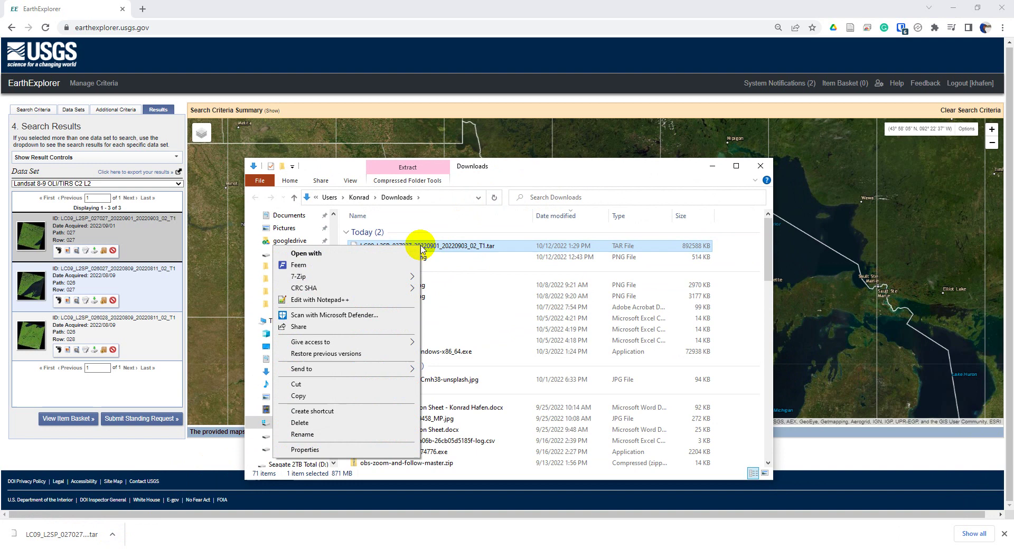
{"action": "mouse_move", "coordinate": [299, 276]}
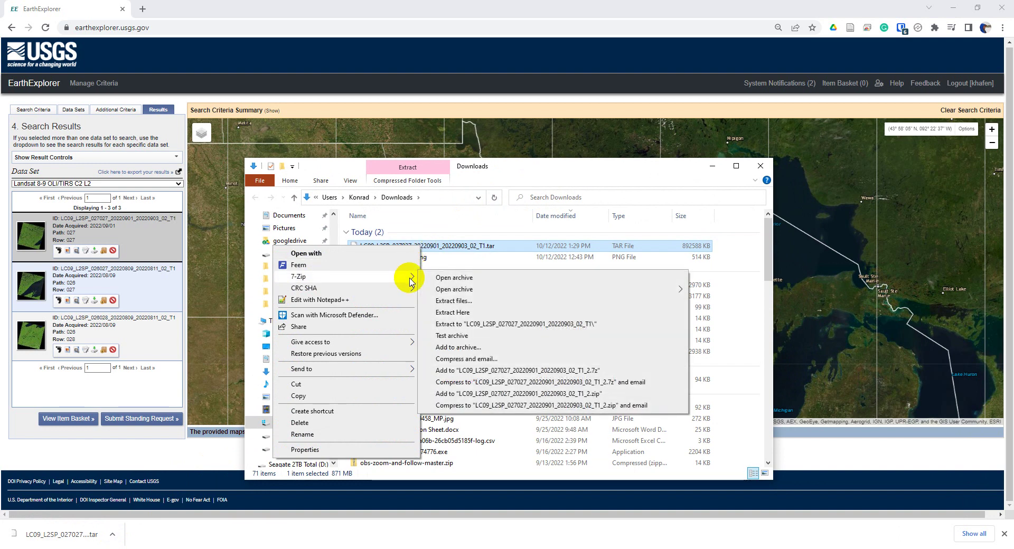
{"action": "left_click", "coordinate": [467, 312]}
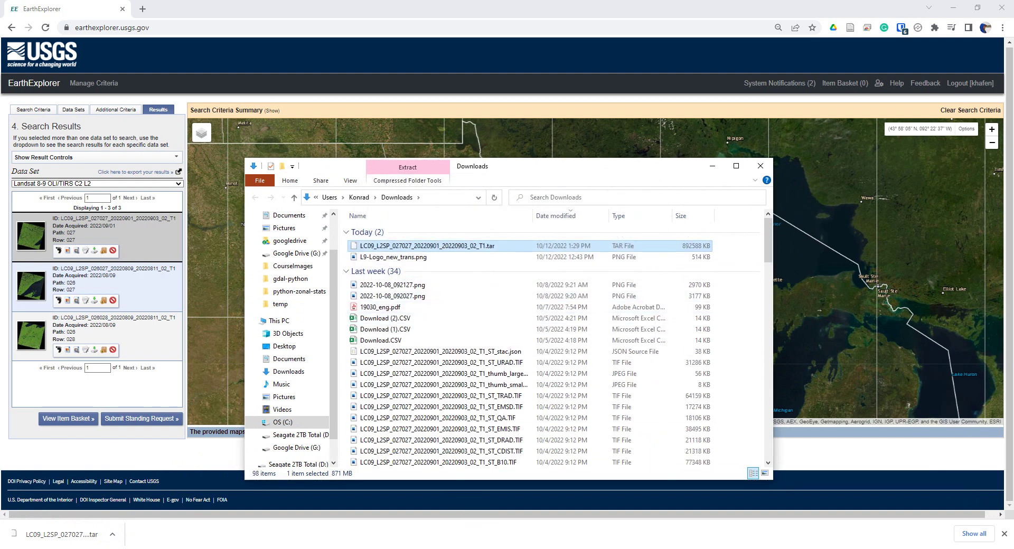
{"action": "left_click", "coordinate": [502, 513]}
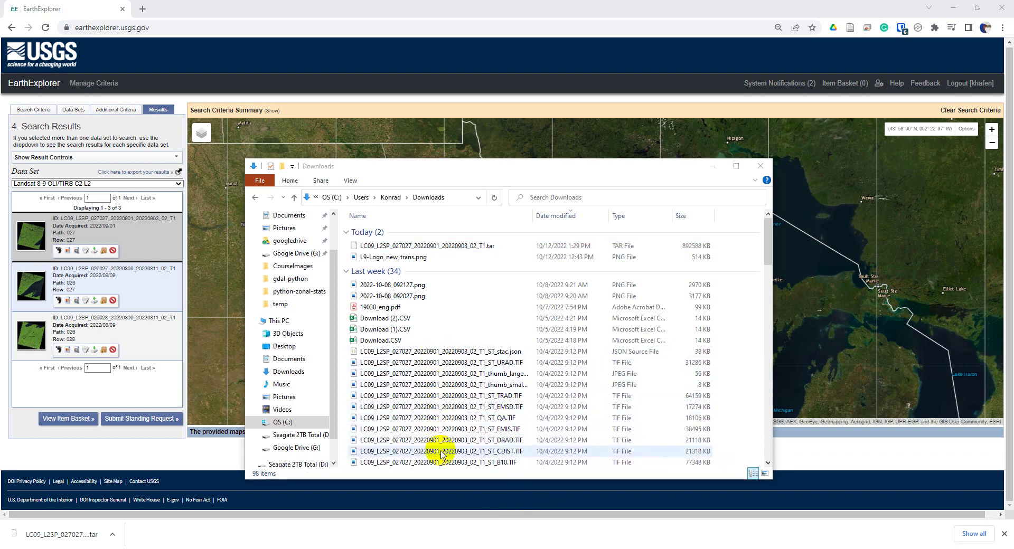
Step: Extract the .tar with 7-Zip into its own LC09_L2SP_027027_20220901_20220903_02_T1 folder
{"action": "left_click", "coordinate": [410, 247]}
{"action": "right_click", "coordinate": [410, 248]}
{"action": "mouse_move", "coordinate": [286, 278]}
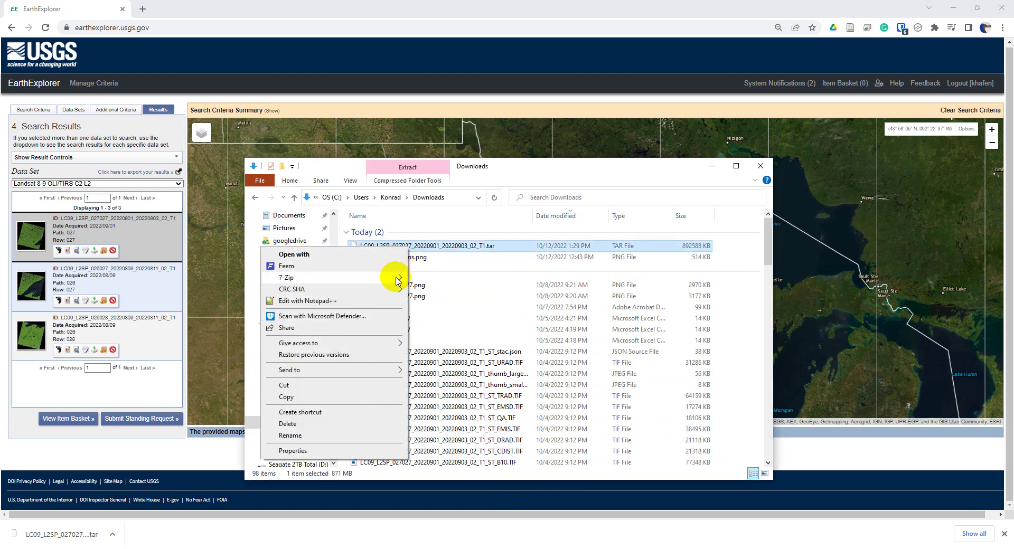
{"action": "left_click", "coordinate": [453, 301]}
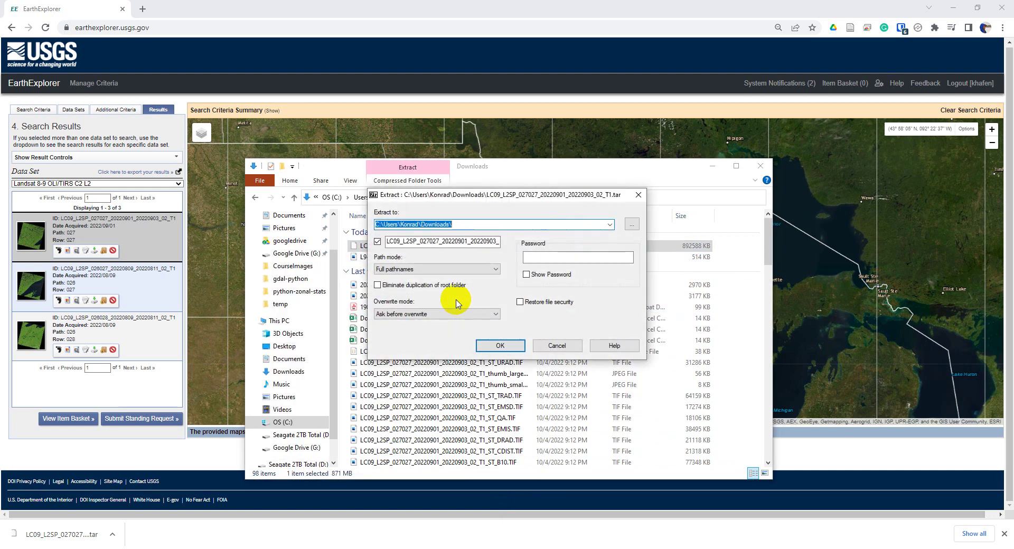
{"action": "left_click", "coordinate": [500, 346]}
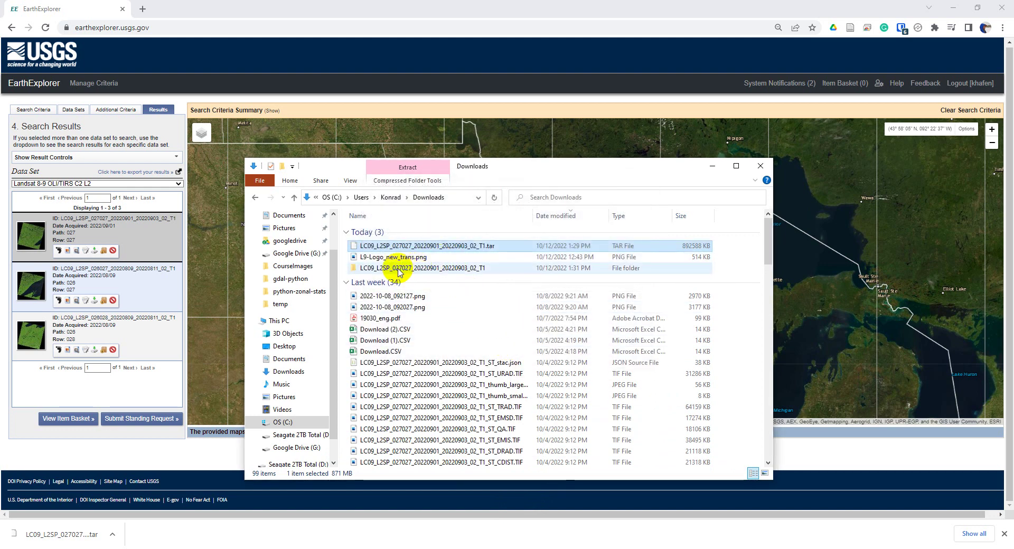
Step: Open the extracted LC09 folder in Details view with the Name column widened
{"action": "double_click", "coordinate": [400, 270]}
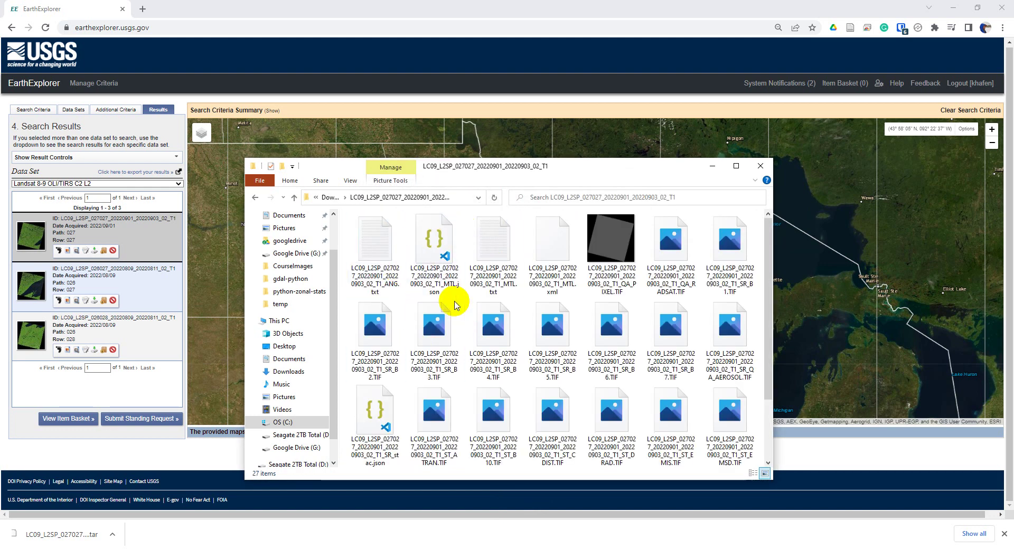
{"action": "left_click", "coordinate": [350, 181]}
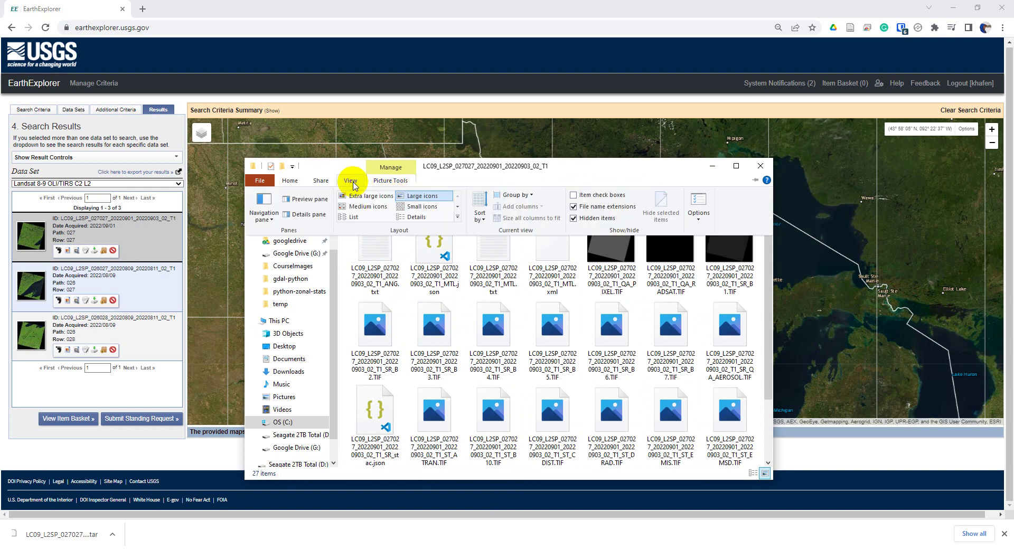
{"action": "left_click", "coordinate": [416, 217]}
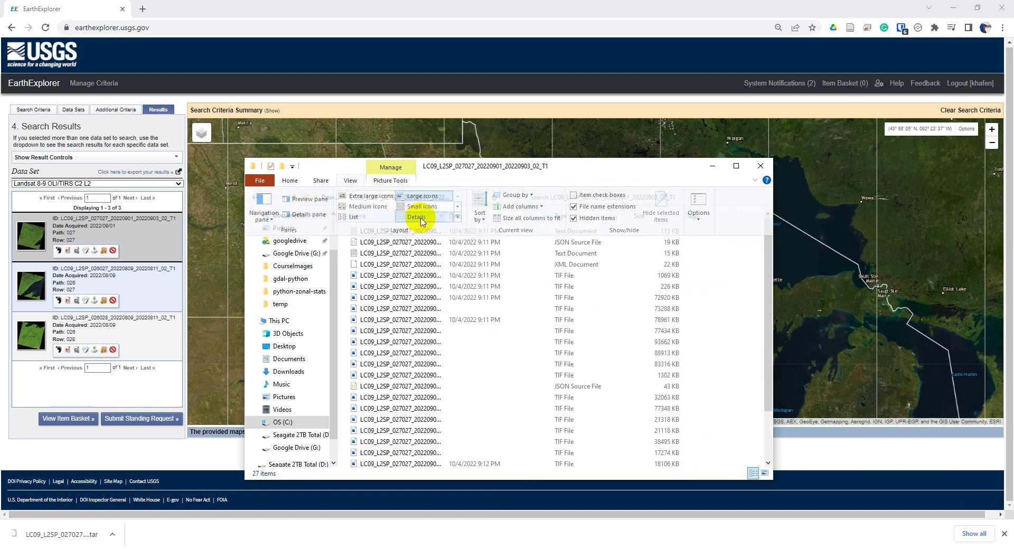
{"action": "left_click_drag", "start_coordinate": [446, 215], "coordinate": [572, 222]}
{"action": "scroll", "coordinate": [486, 296], "scroll_direction": "down", "scroll_amount": 2}
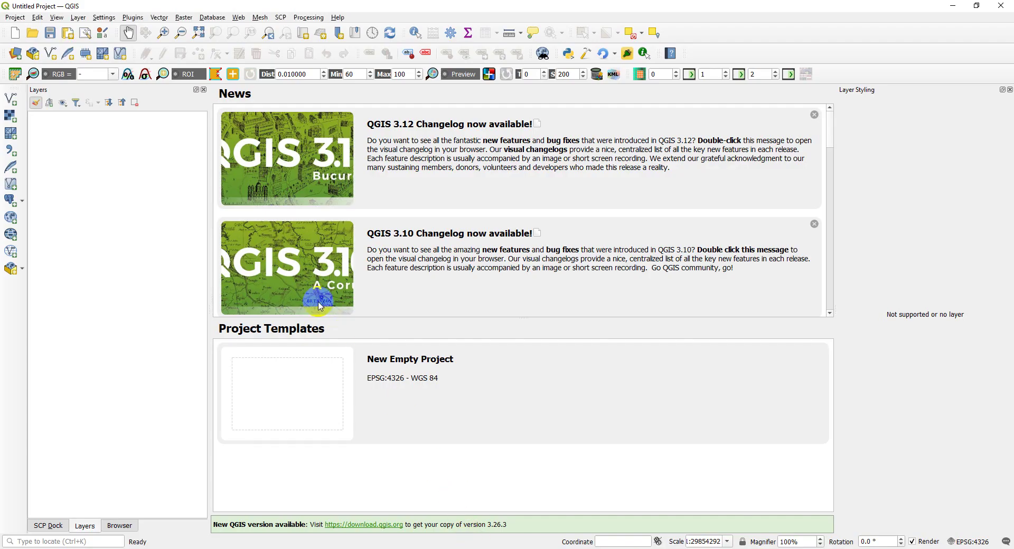
Step: Browse from Home to the extracted LC09 scene folder in a widened Browser panel
{"action": "left_click", "coordinate": [129, 527]}
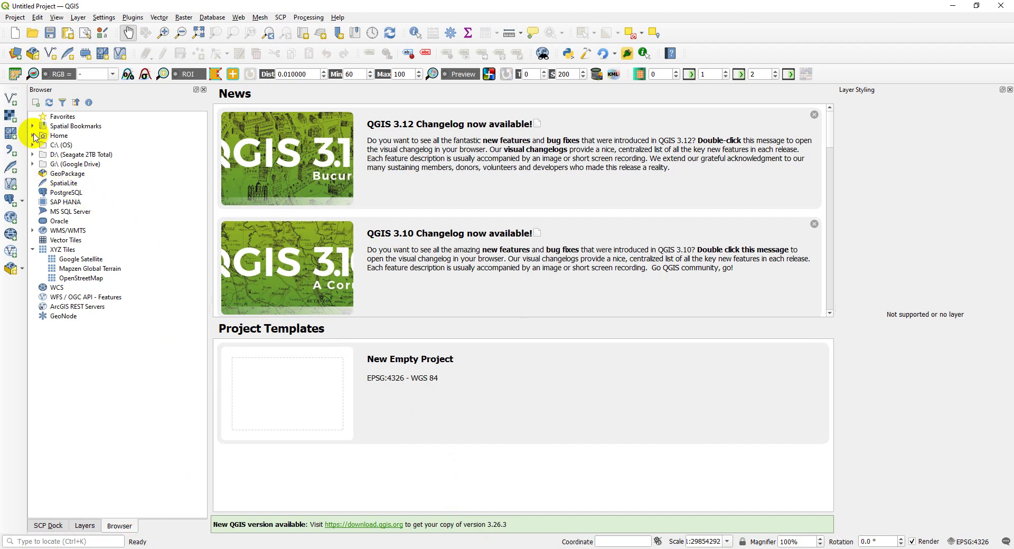
{"action": "left_click", "coordinate": [34, 136]}
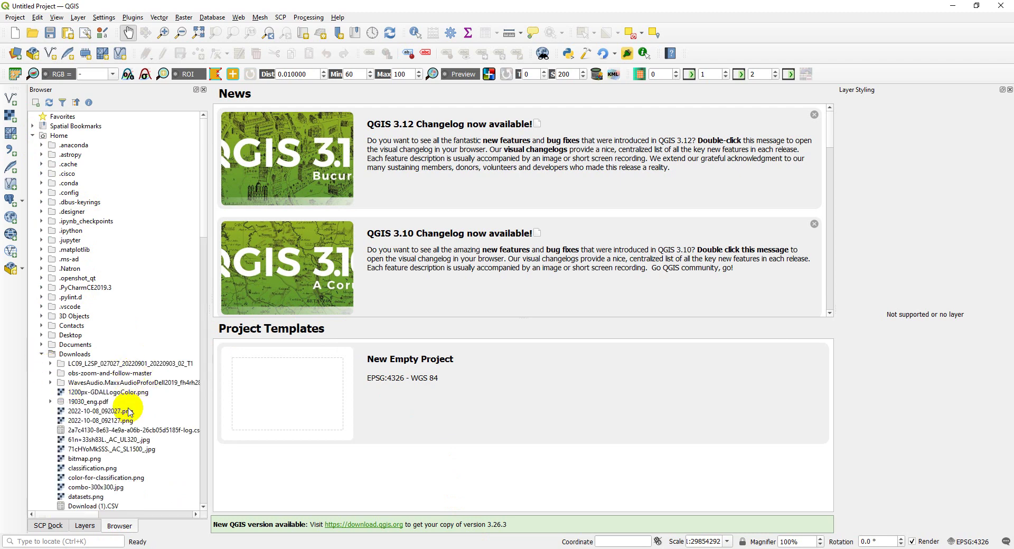
{"action": "scroll", "coordinate": [126, 414], "scroll_direction": "down", "scroll_amount": 4}
{"action": "scroll", "coordinate": [126, 414], "scroll_direction": "down", "scroll_amount": 4}
{"action": "scroll", "coordinate": [126, 419], "scroll_direction": "up", "scroll_amount": 2}
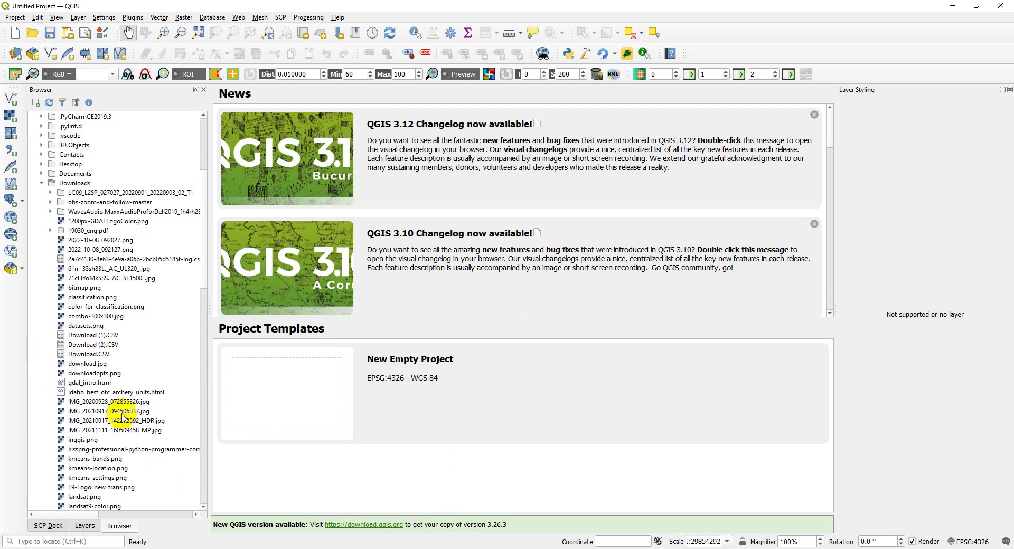
{"action": "left_click", "coordinate": [51, 194]}
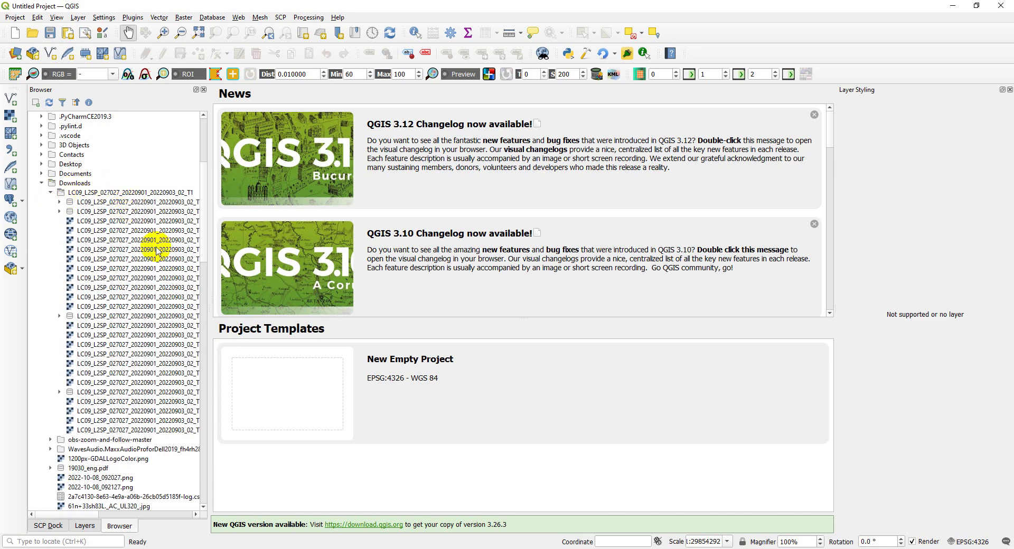
{"action": "left_click_drag", "start_coordinate": [207, 286], "coordinate": [302, 282]}
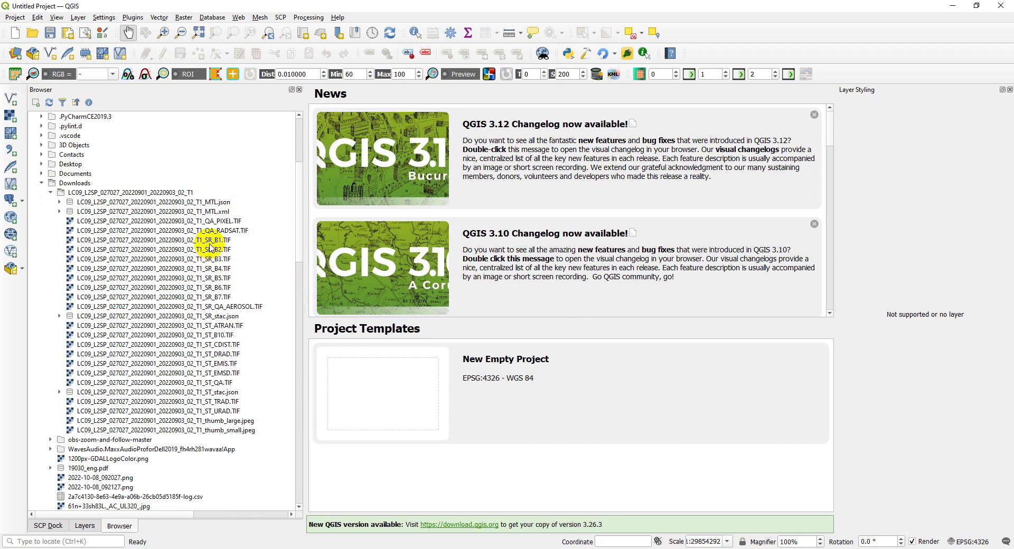
Step: Drag bands SR_B1 through SR_B7 onto the map canvas and view the Layers list
{"action": "left_click", "coordinate": [210, 242]}
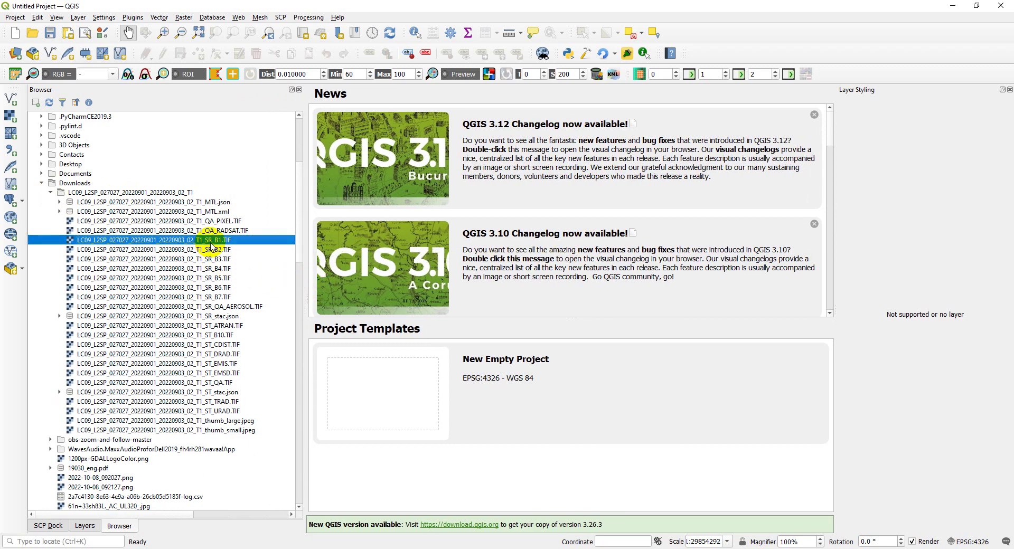
{"action": "left_click", "coordinate": [219, 297], "text": "shift"}
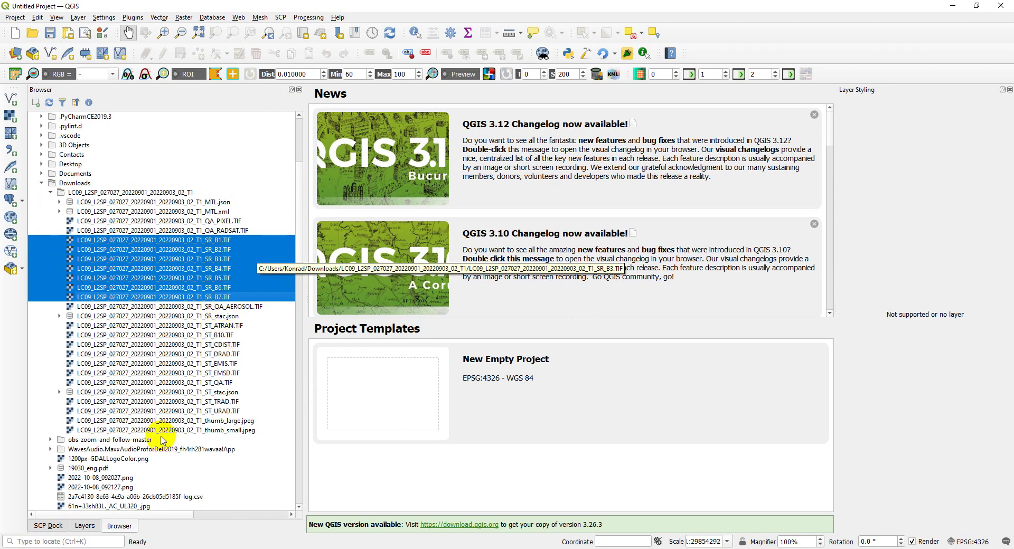
{"action": "left_click_drag", "start_coordinate": [179, 240], "coordinate": [443, 285]}
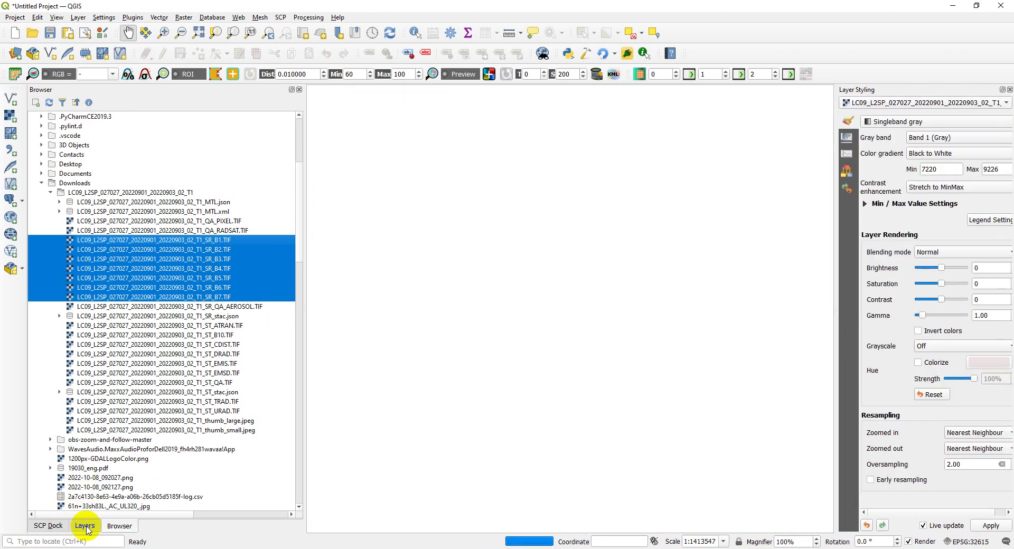
{"action": "left_click", "coordinate": [85, 527]}
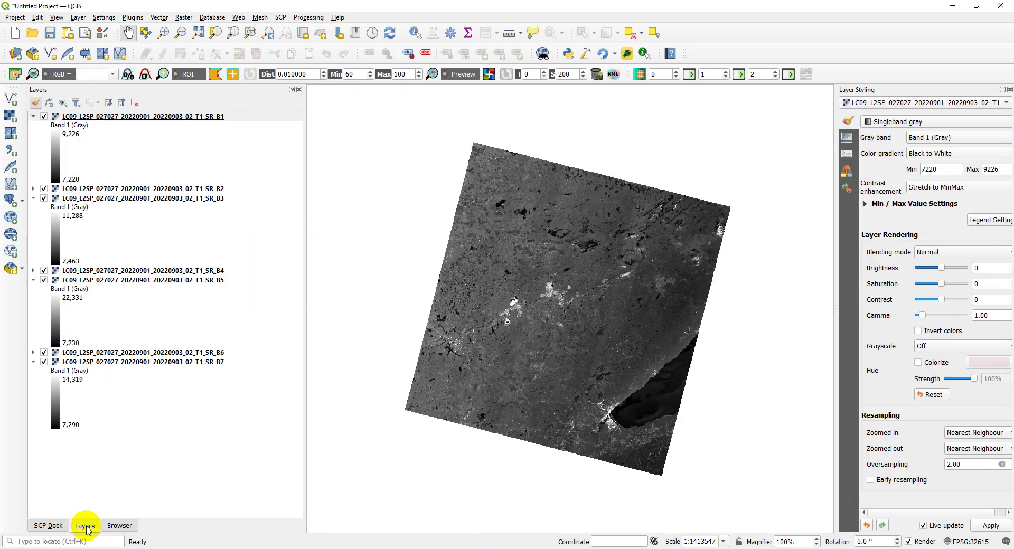
Step: Collapse the legends of the B1, B3, B5 and B7 band layers
{"action": "left_click", "coordinate": [33, 116]}
{"action": "left_click", "coordinate": [33, 135]}
{"action": "left_click", "coordinate": [33, 155]}
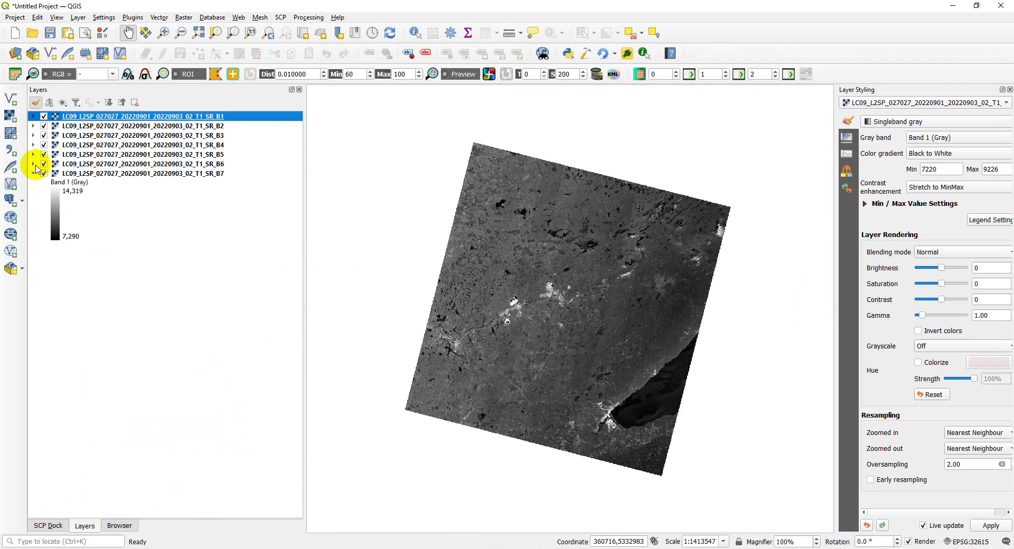
{"action": "left_click", "coordinate": [34, 173]}
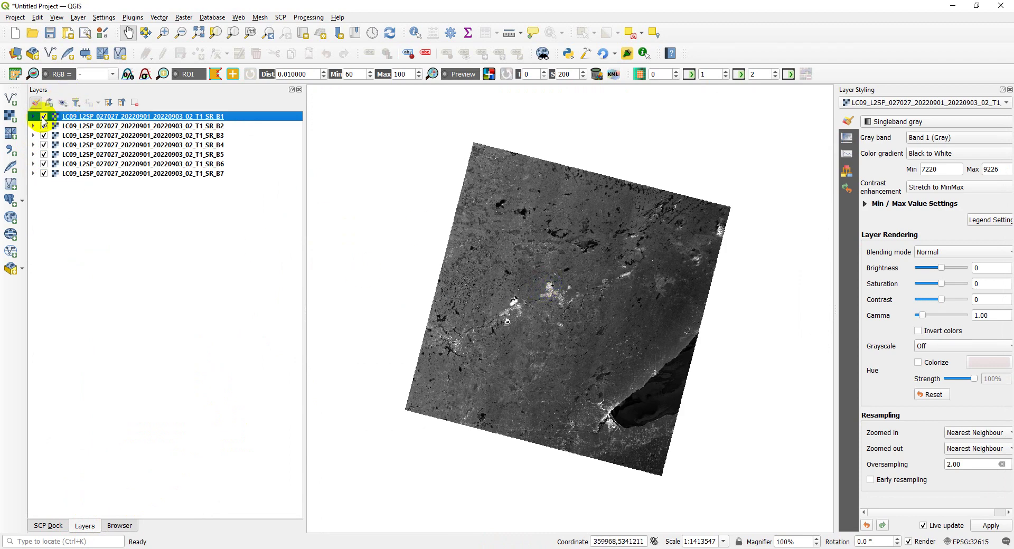
Step: Briefly hide bands B1–B4 to compare, restore them, and widen the Layer Styling panel
{"action": "left_click", "coordinate": [44, 116]}
{"action": "left_click", "coordinate": [44, 126]}
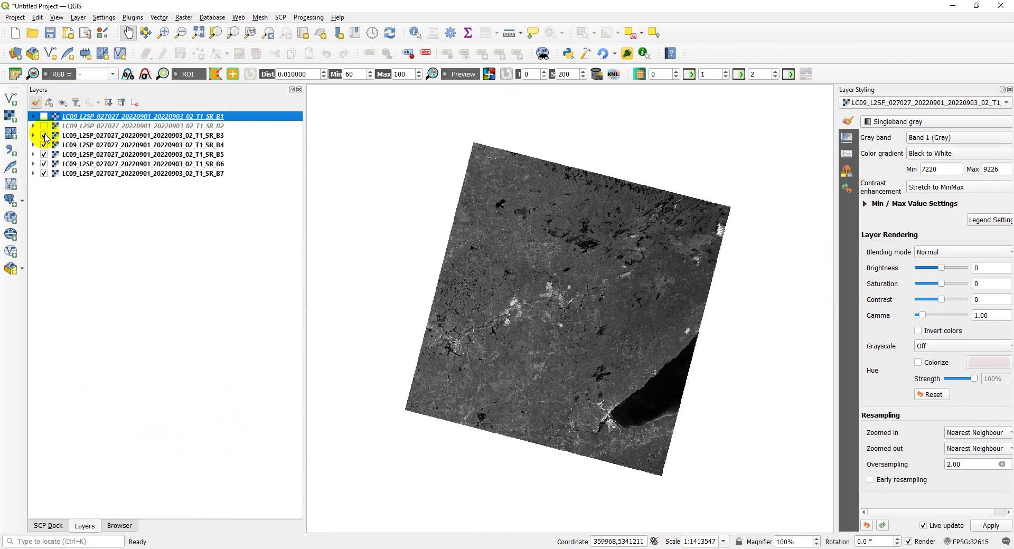
{"action": "left_click", "coordinate": [44, 135]}
{"action": "left_click", "coordinate": [44, 145]}
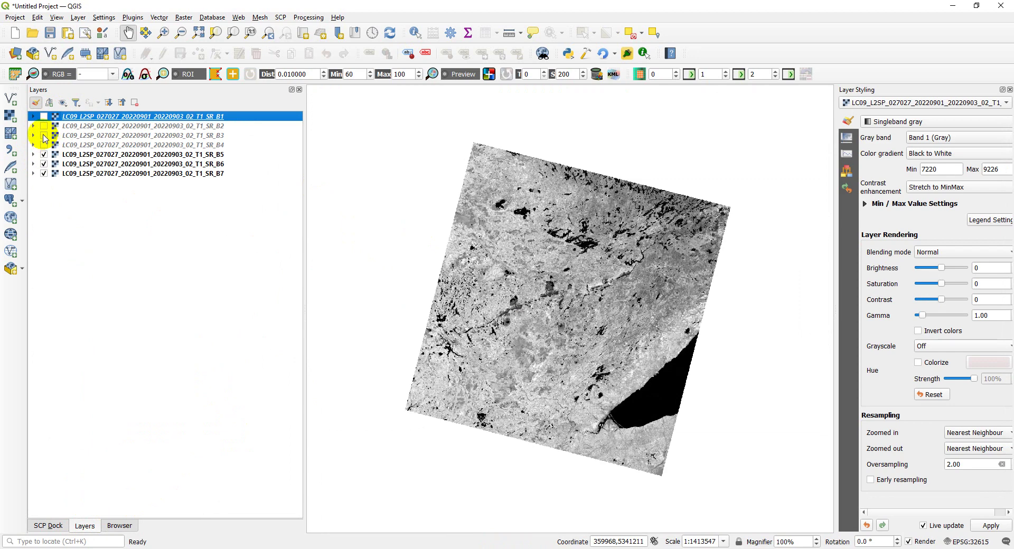
{"action": "left_click", "coordinate": [44, 145]}
{"action": "left_click", "coordinate": [44, 126]}
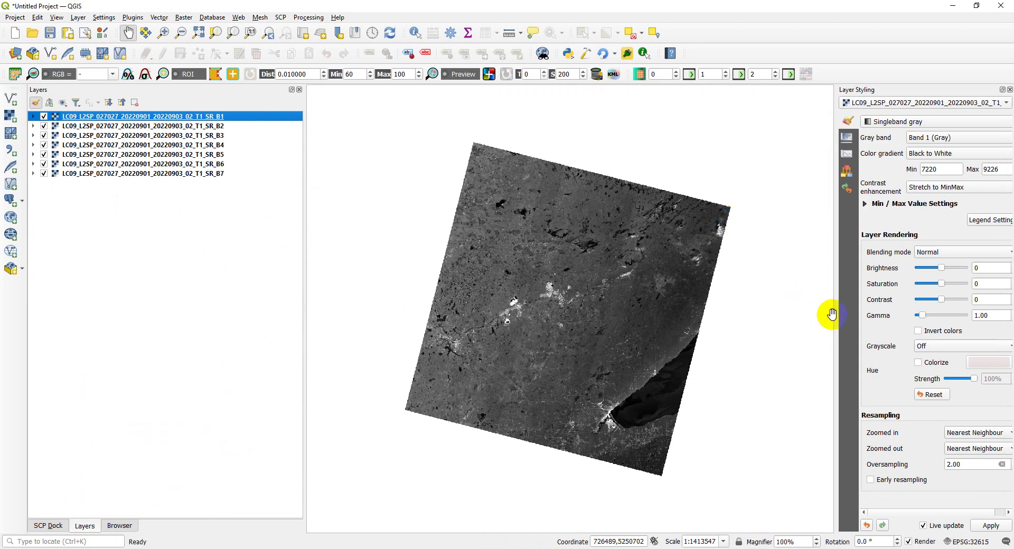
{"action": "left_click_drag", "start_coordinate": [836, 311], "coordinate": [803, 315]}
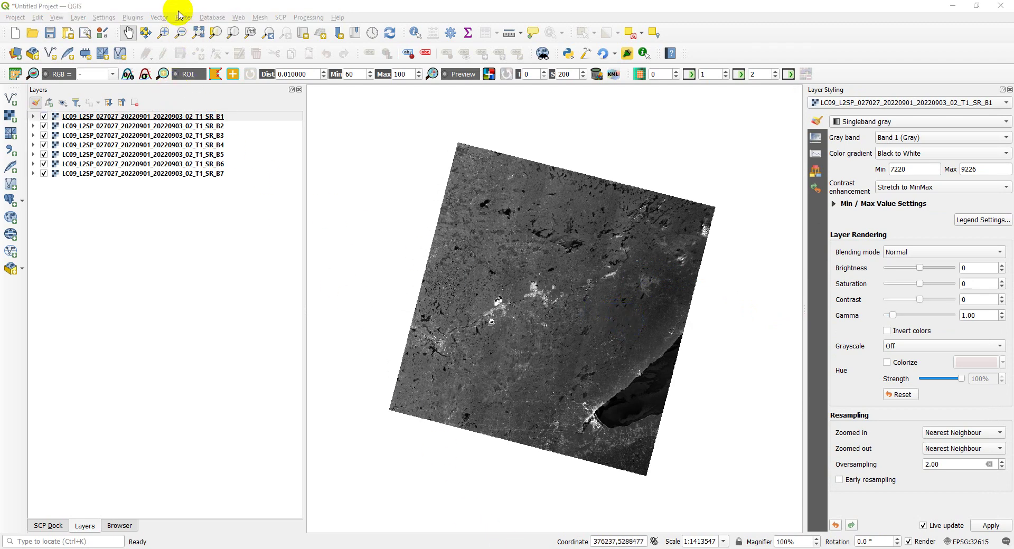
Step: Build a virtual raster from all seven band layers, placing each input in a separate band
{"action": "left_click", "coordinate": [186, 18]}
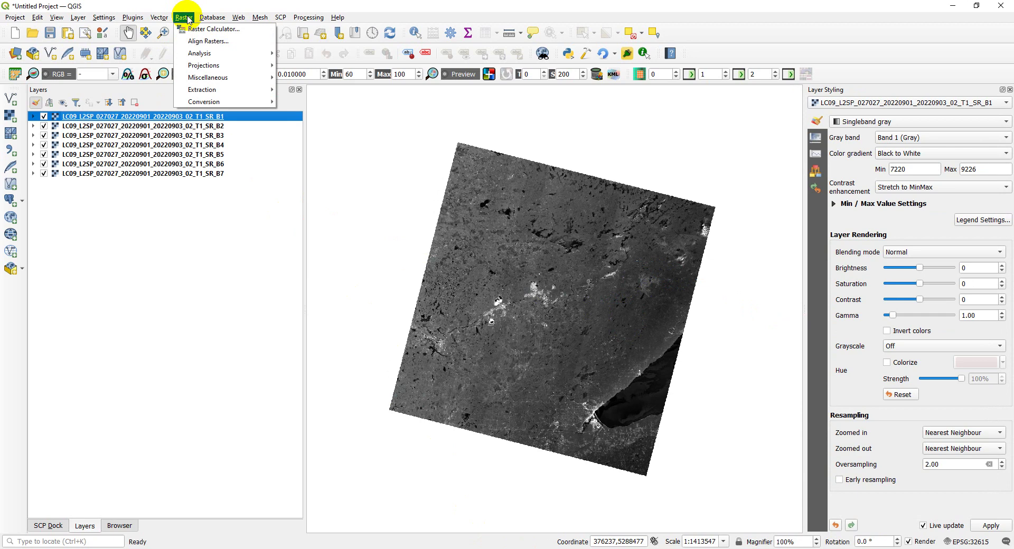
{"action": "mouse_move", "coordinate": [207, 77]}
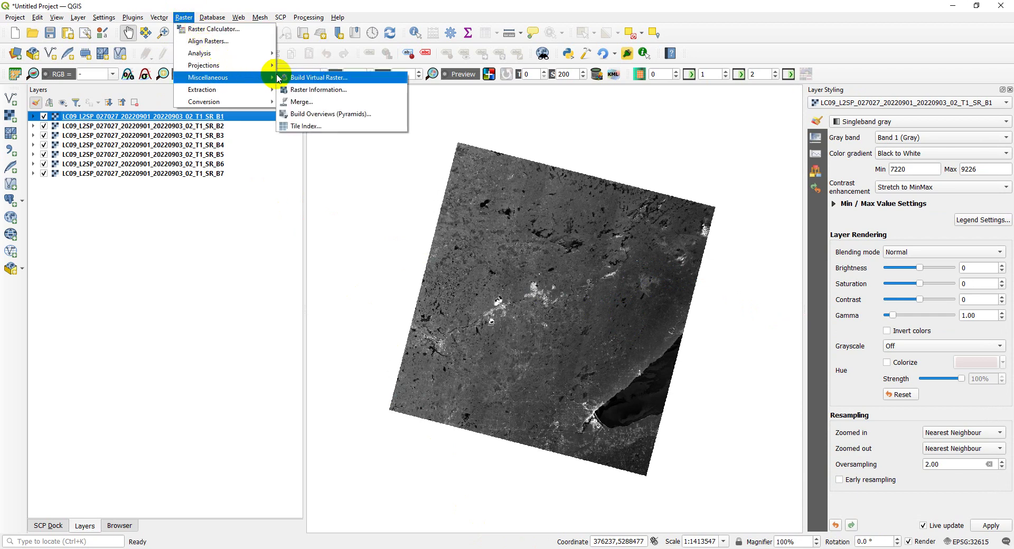
{"action": "left_click", "coordinate": [297, 77]}
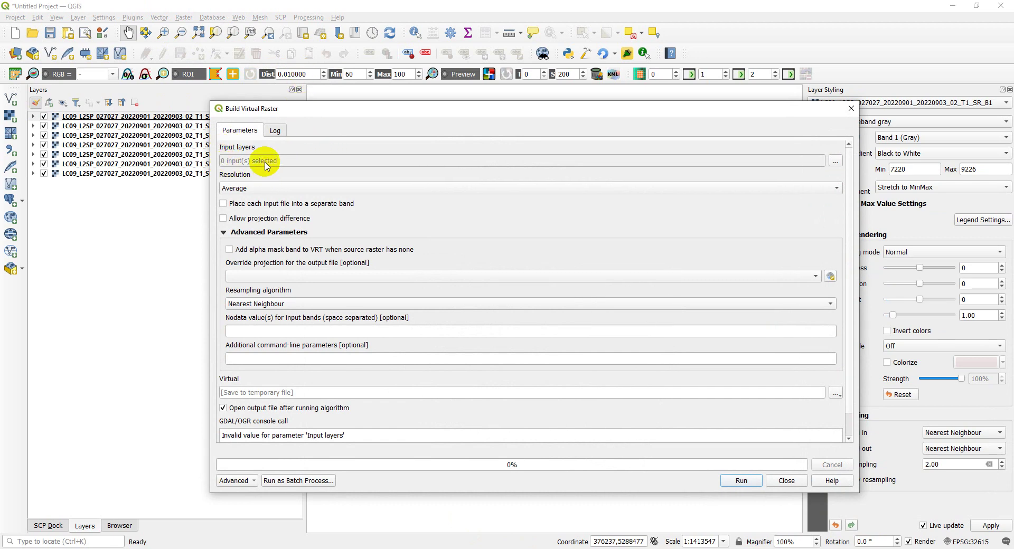
{"action": "left_click", "coordinate": [835, 161]}
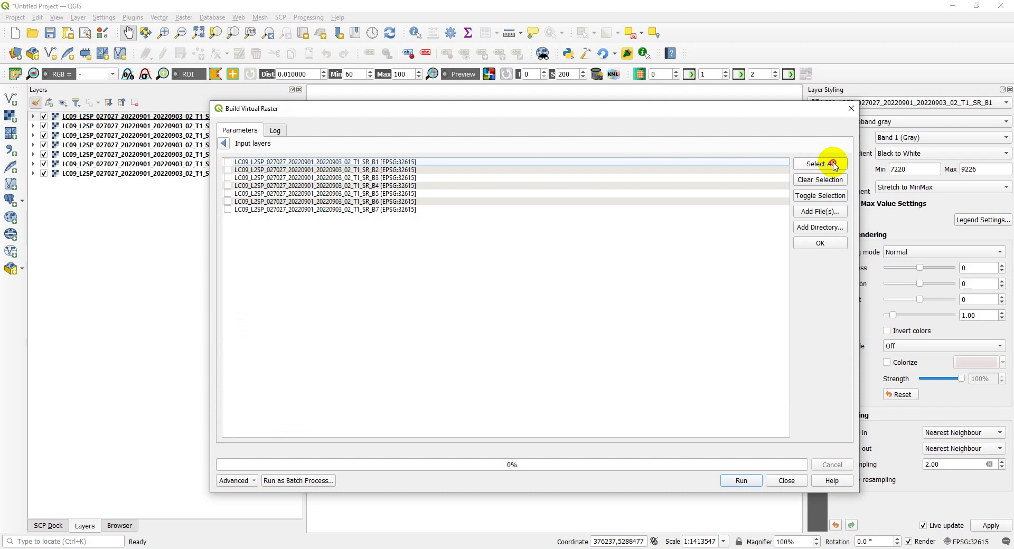
{"action": "left_click", "coordinate": [833, 165]}
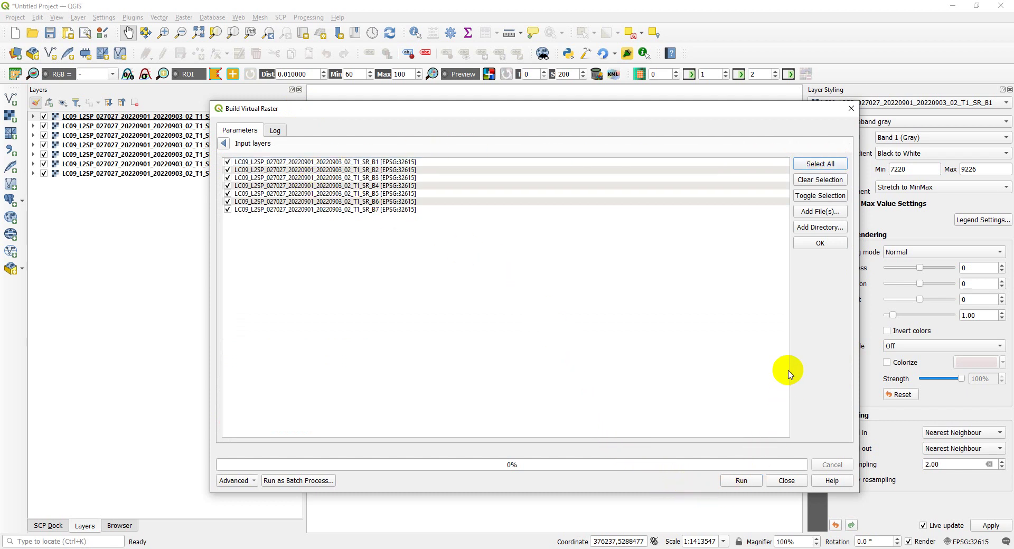
{"action": "left_click", "coordinate": [820, 243]}
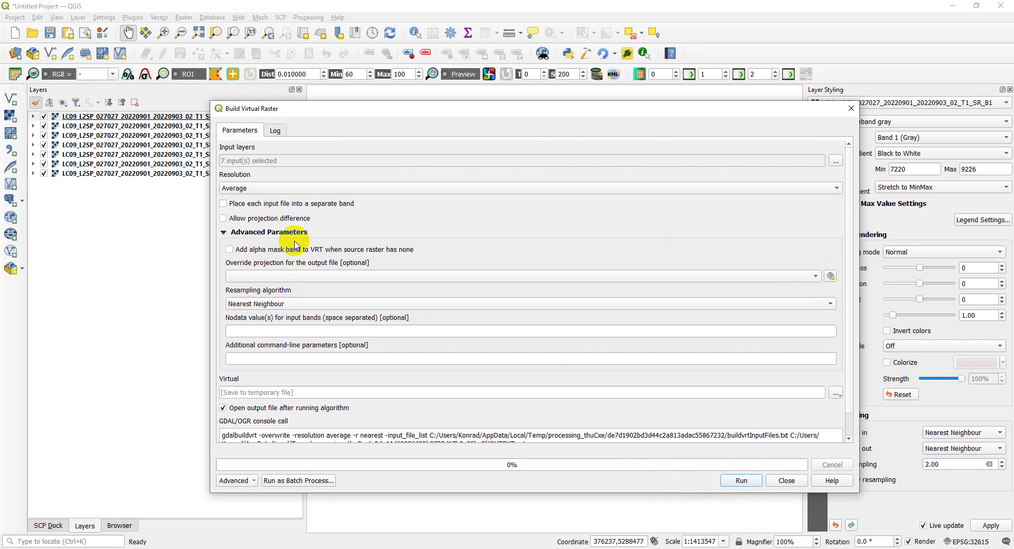
{"action": "left_click", "coordinate": [223, 204]}
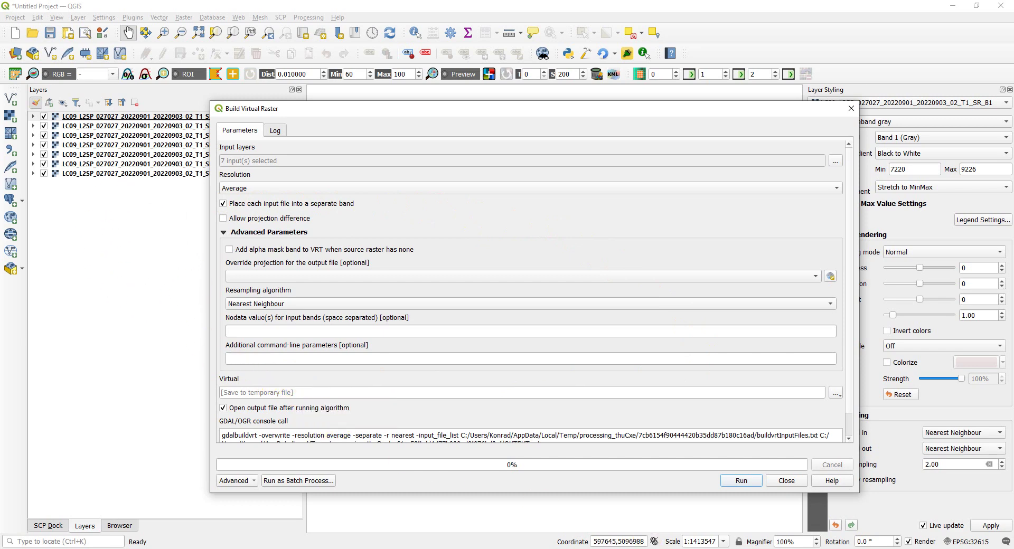
{"action": "left_click", "coordinate": [742, 480]}
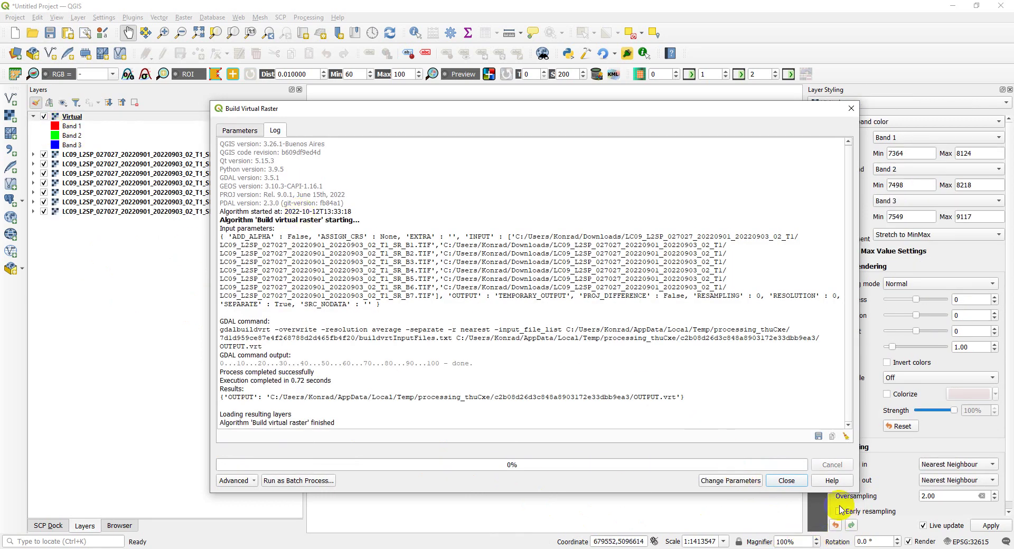
Step: Close the virtual raster builder and hide the SR_B1–SR_B7 layers, leaving only Virtual visible
{"action": "left_click", "coordinate": [797, 478]}
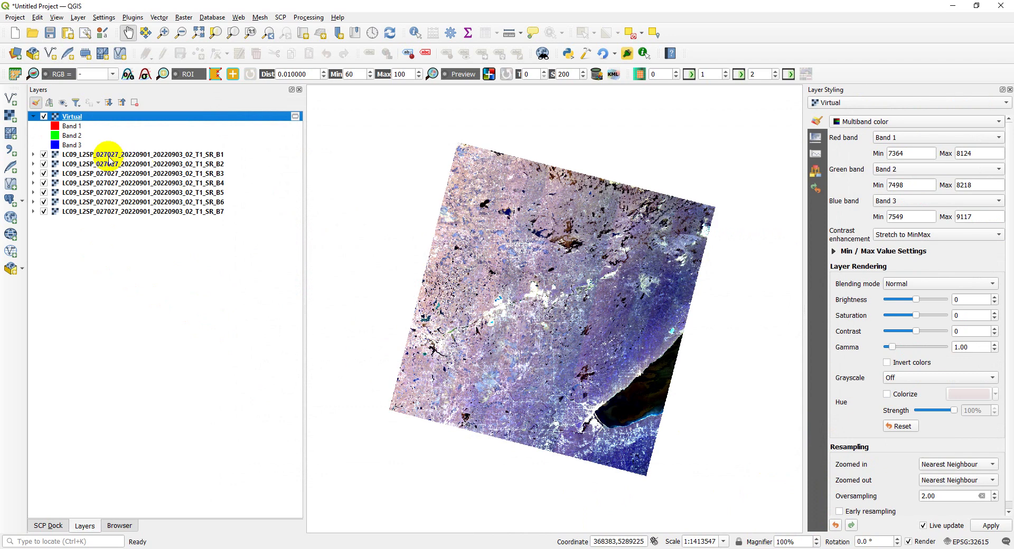
{"action": "left_click", "coordinate": [44, 154]}
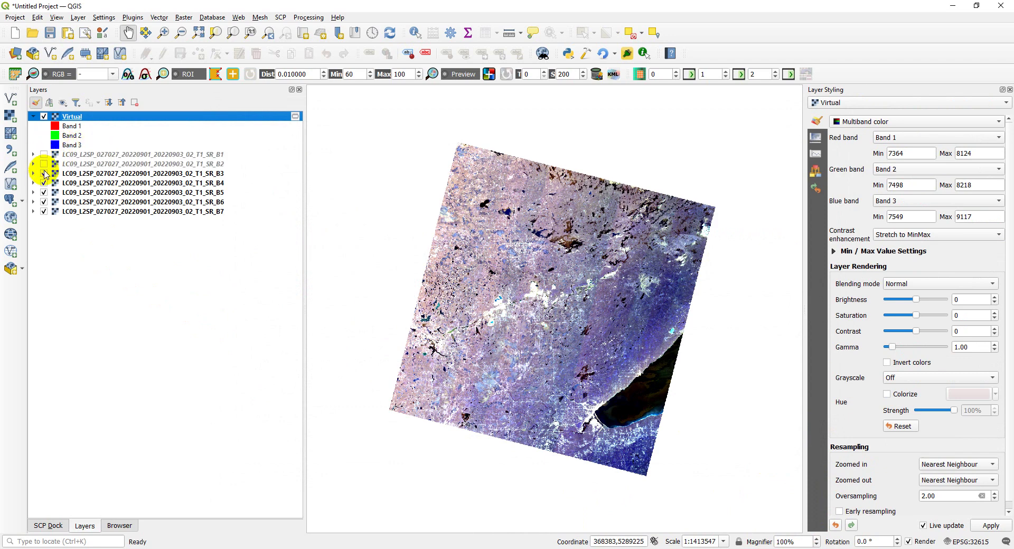
{"action": "left_click", "coordinate": [44, 174]}
{"action": "left_click", "coordinate": [44, 192]}
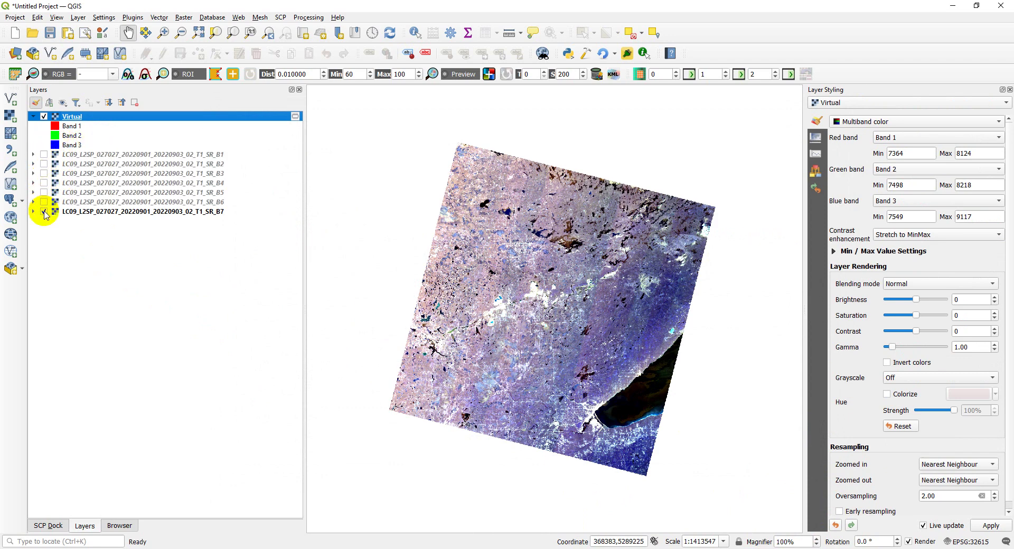
{"action": "left_click", "coordinate": [44, 211]}
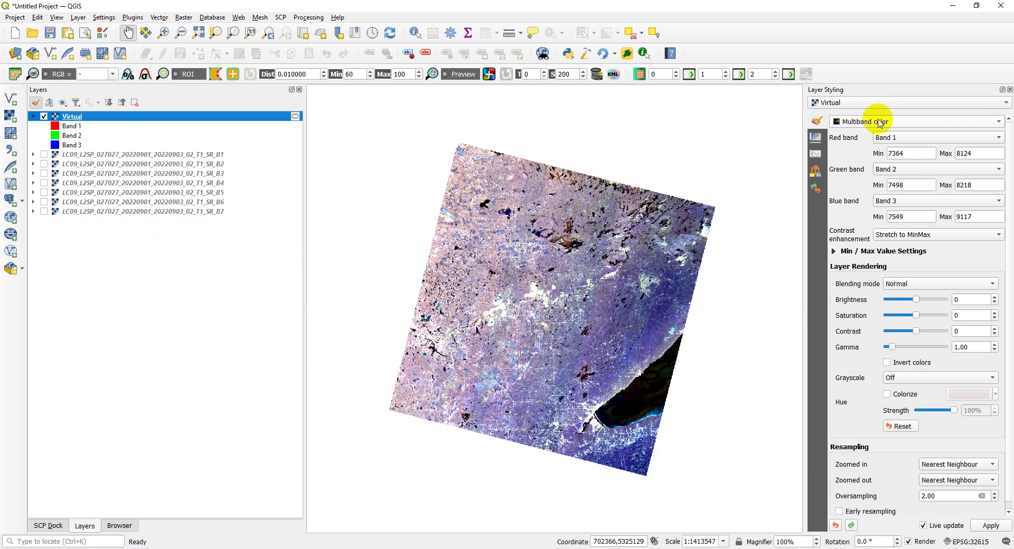
{"action": "left_click", "coordinate": [79, 19]}
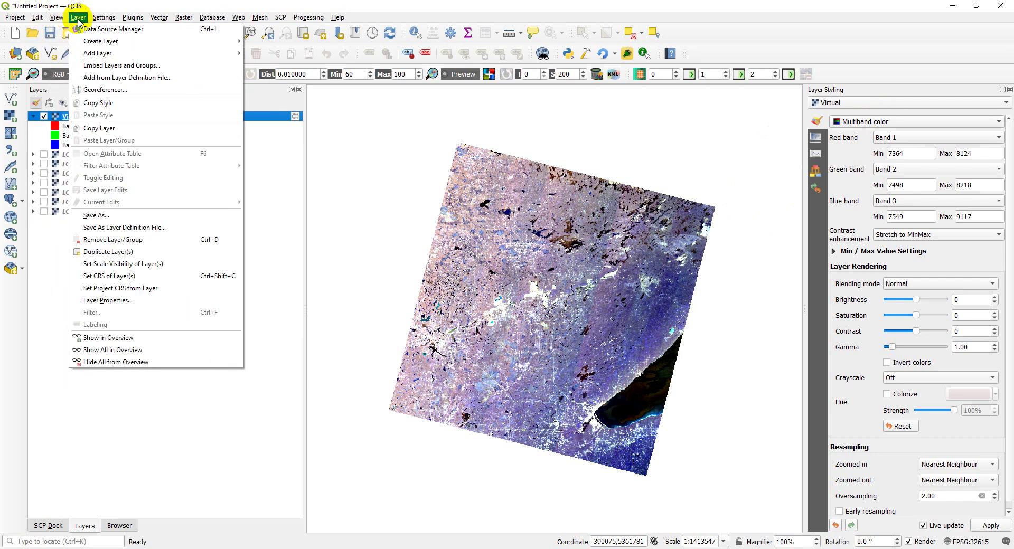
{"action": "mouse_move", "coordinate": [56, 16]}
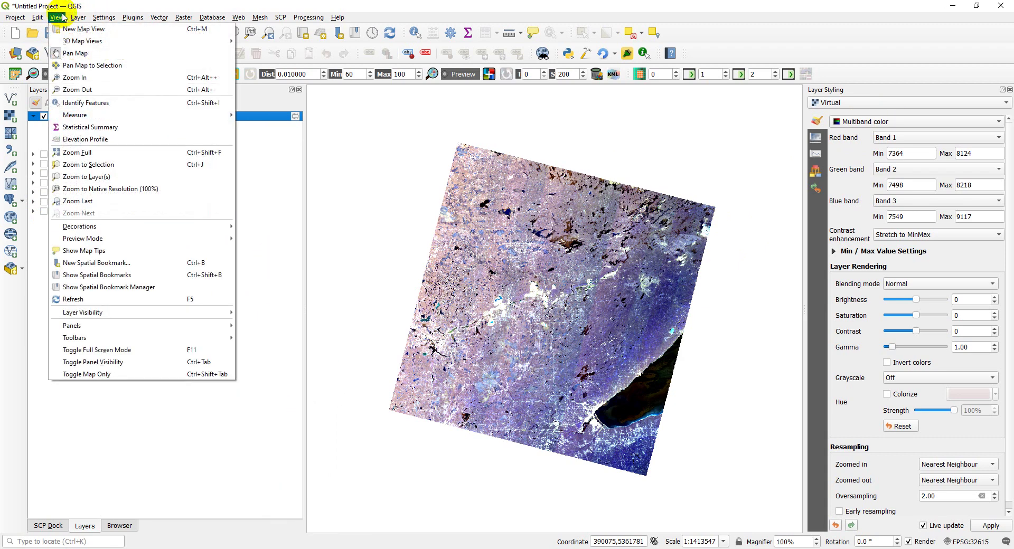
Step: Assign Band 4, Band 3 and Band 2 to red, green and blue, then nudge the map
{"action": "left_click", "coordinate": [356, 5]}
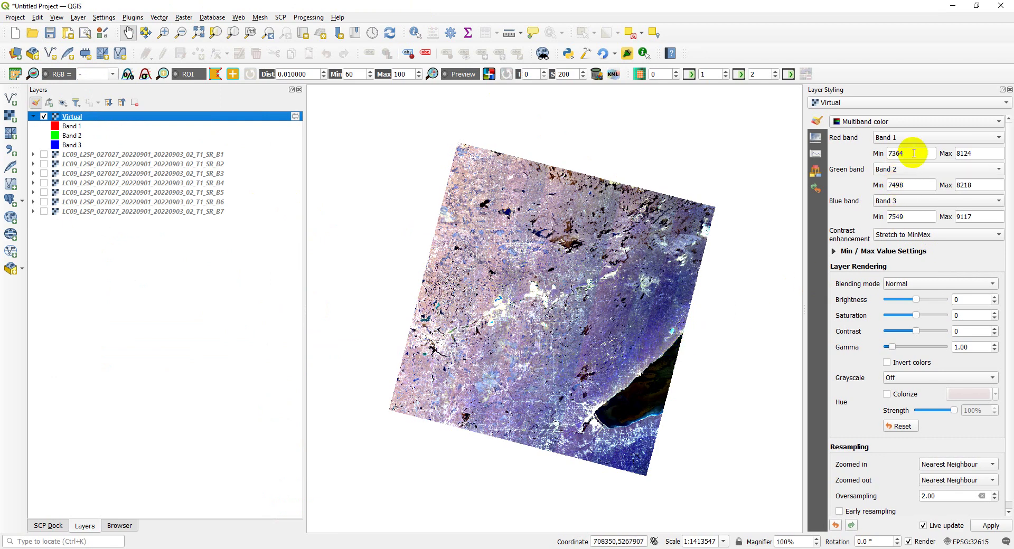
{"action": "left_click", "coordinate": [921, 138]}
{"action": "left_click", "coordinate": [904, 174]}
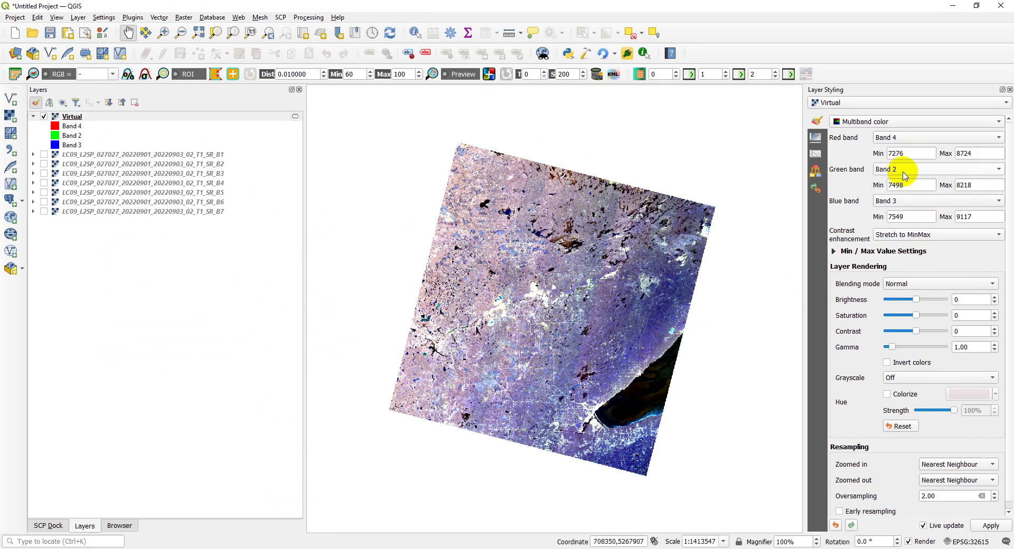
{"action": "left_click", "coordinate": [907, 183]}
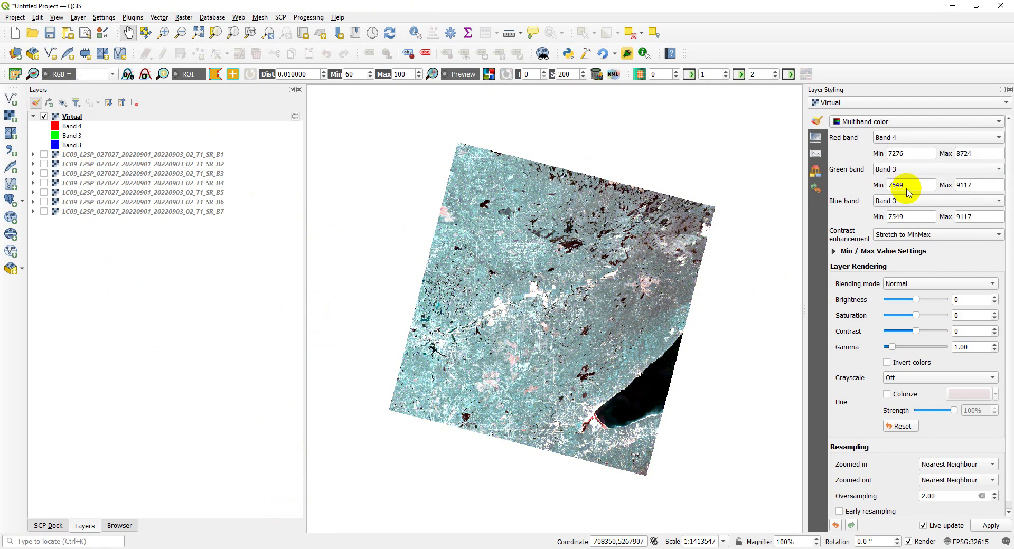
{"action": "left_click", "coordinate": [911, 202]}
{"action": "left_click", "coordinate": [902, 188]}
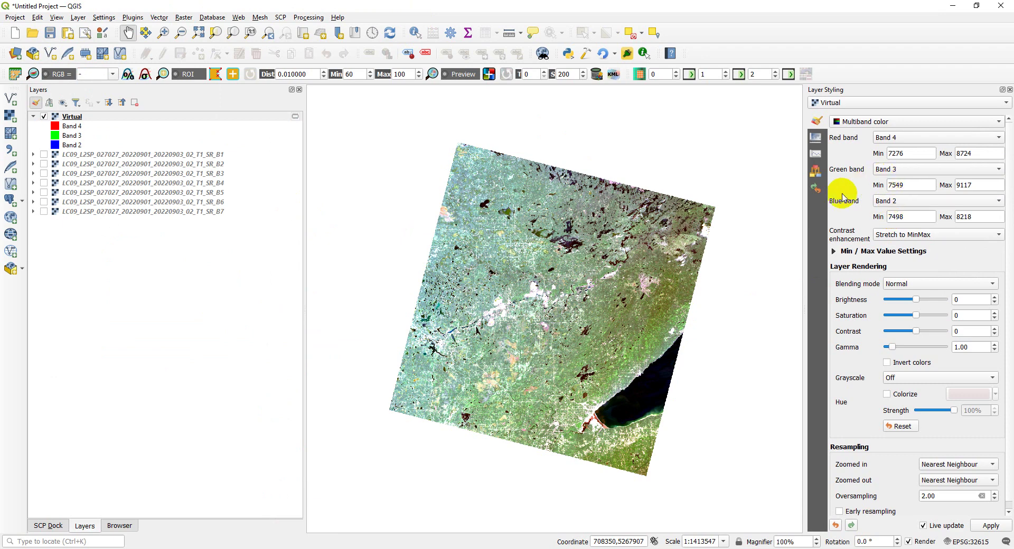
{"action": "left_click", "coordinate": [536, 463]}
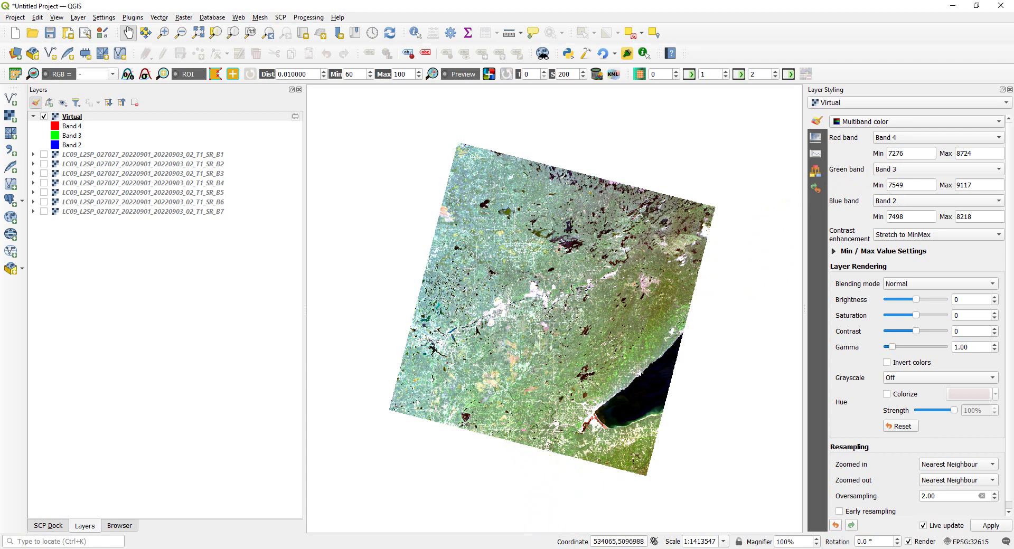
{"action": "left_click_drag", "start_coordinate": [465, 453], "coordinate": [477, 440]}
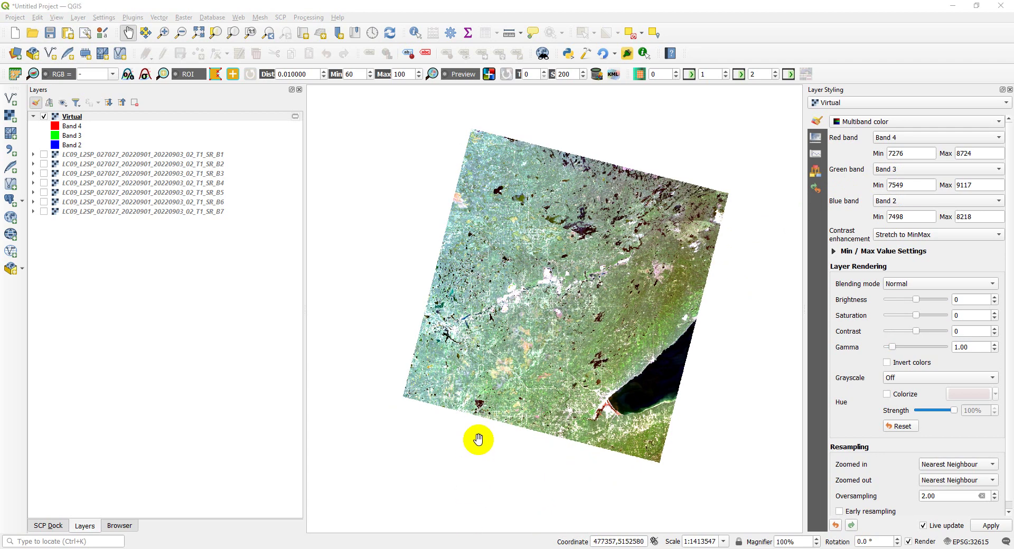
{"action": "left_click", "coordinate": [518, 391]}
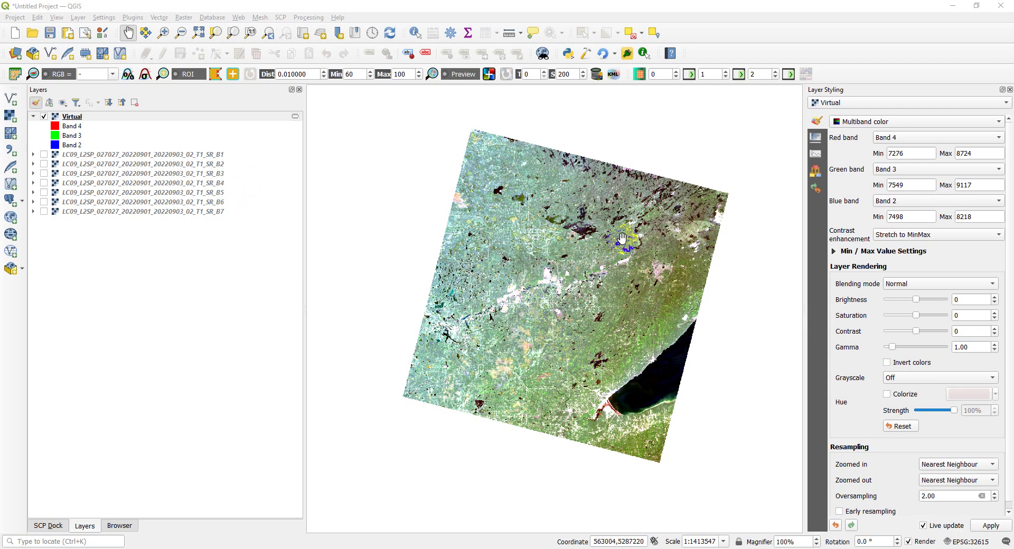
Step: Render the Virtual layer as singleband gray showing Band 2
{"action": "left_click", "coordinate": [955, 123]}
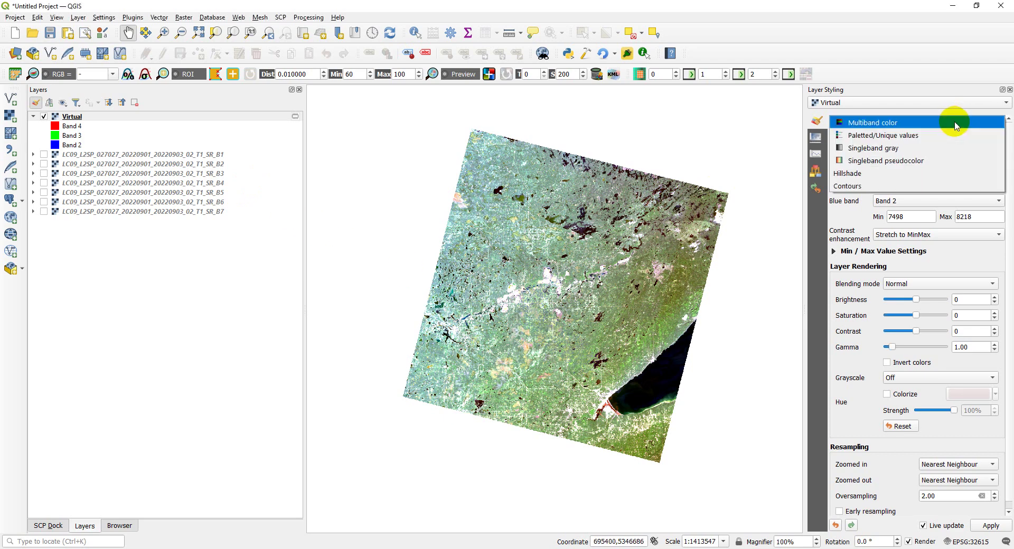
{"action": "left_click", "coordinate": [945, 148]}
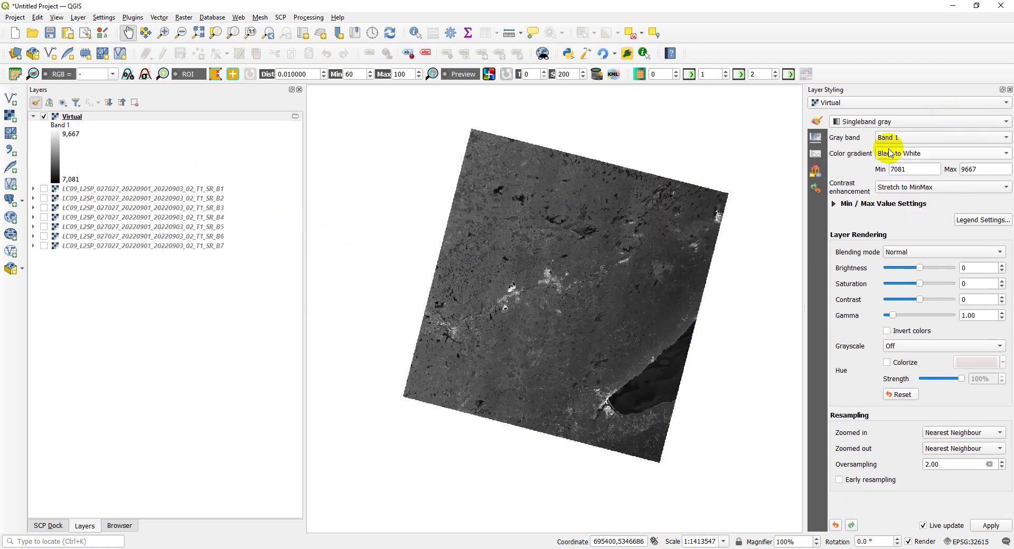
{"action": "left_click", "coordinate": [921, 138]}
{"action": "left_click", "coordinate": [903, 150]}
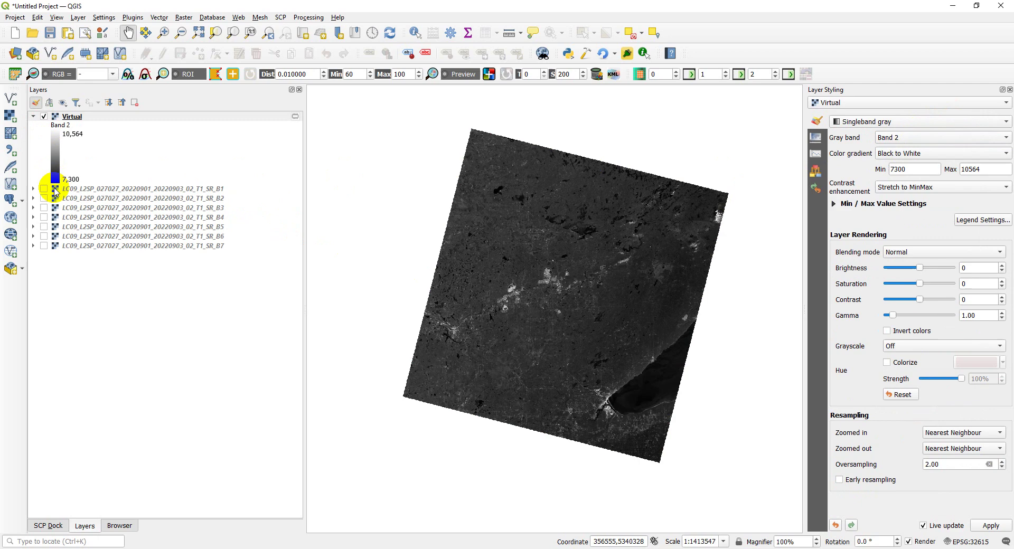
Step: Show the SR_B2 layer and flick the Virtual layer on and off to compare them
{"action": "left_click", "coordinate": [44, 198]}
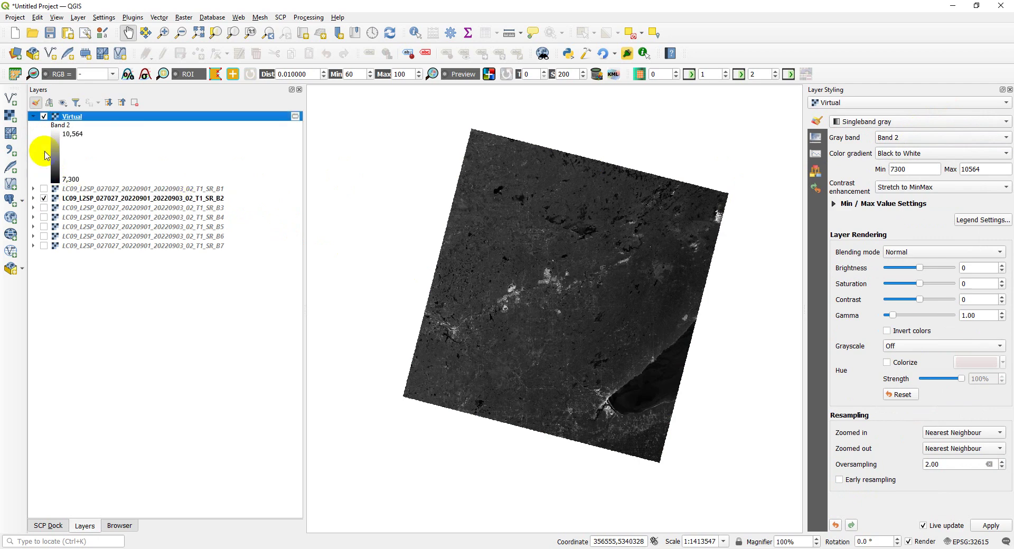
{"action": "left_click", "coordinate": [44, 117]}
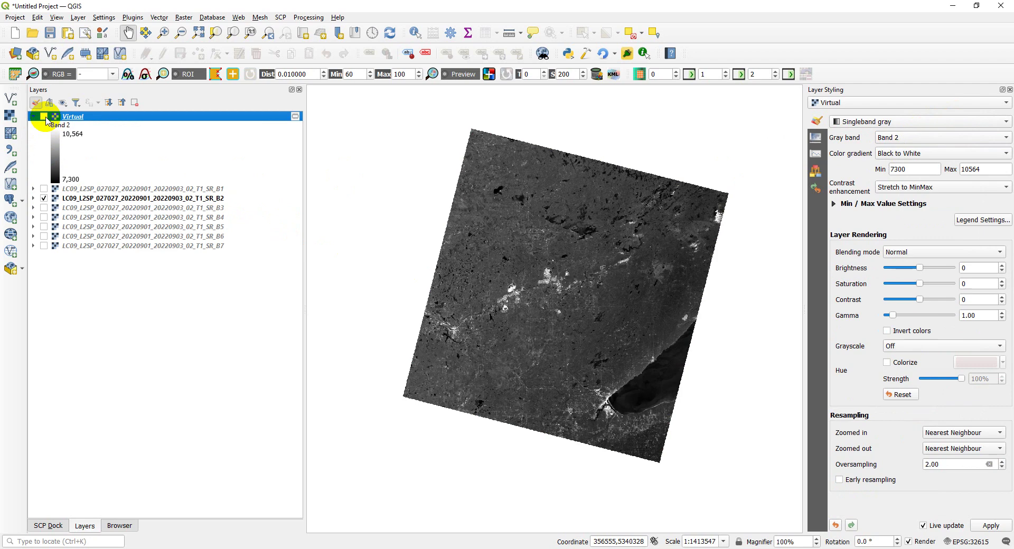
{"action": "left_click", "coordinate": [45, 117]}
{"action": "left_click", "coordinate": [44, 117]}
{"action": "left_click", "coordinate": [45, 117]}
{"action": "left_click", "coordinate": [44, 117]}
{"action": "left_click", "coordinate": [44, 117]}
{"action": "left_click", "coordinate": [45, 117]}
{"action": "left_click", "coordinate": [45, 117]}
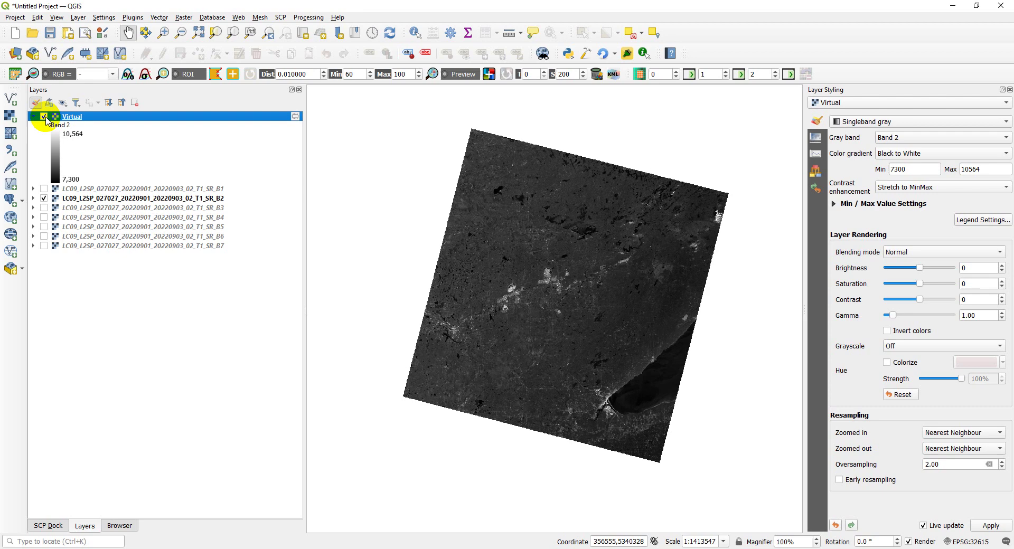
{"action": "left_click", "coordinate": [44, 116]}
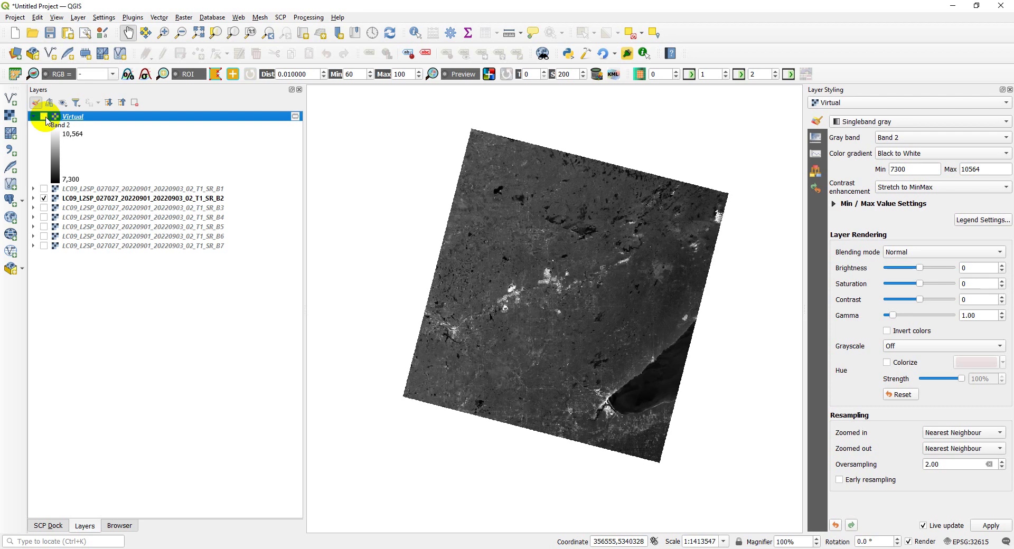
{"action": "left_click", "coordinate": [45, 116]}
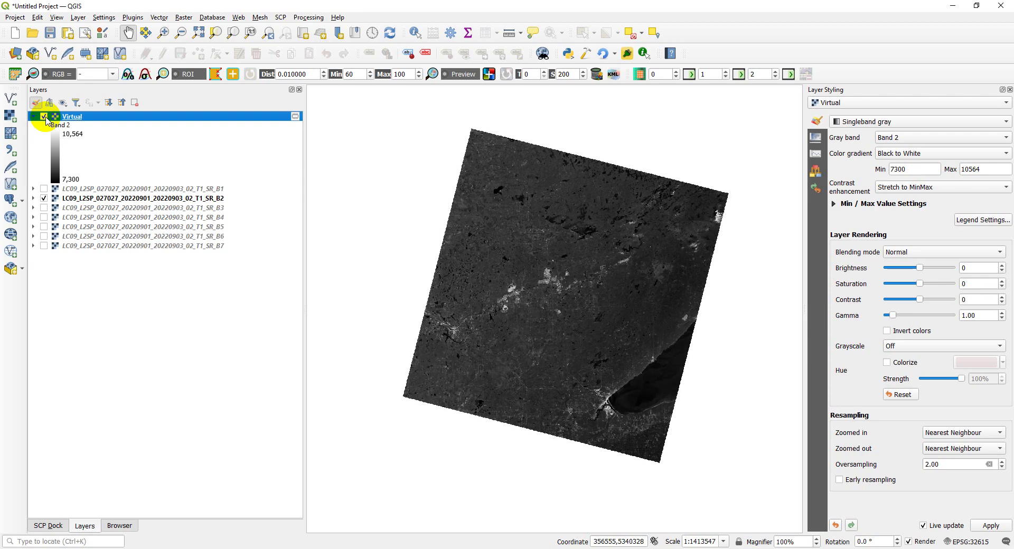
Step: Switch the Virtual gray band to Band 3, hiding SR_B2 and showing SR_B3
{"action": "left_click", "coordinate": [991, 138]}
{"action": "left_click", "coordinate": [974, 151]}
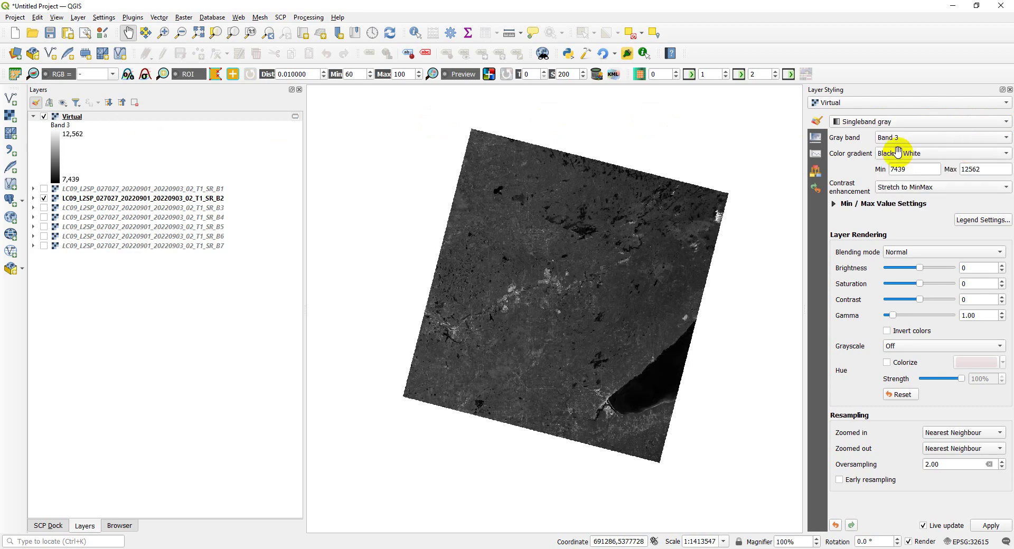
{"action": "left_click", "coordinate": [45, 199]}
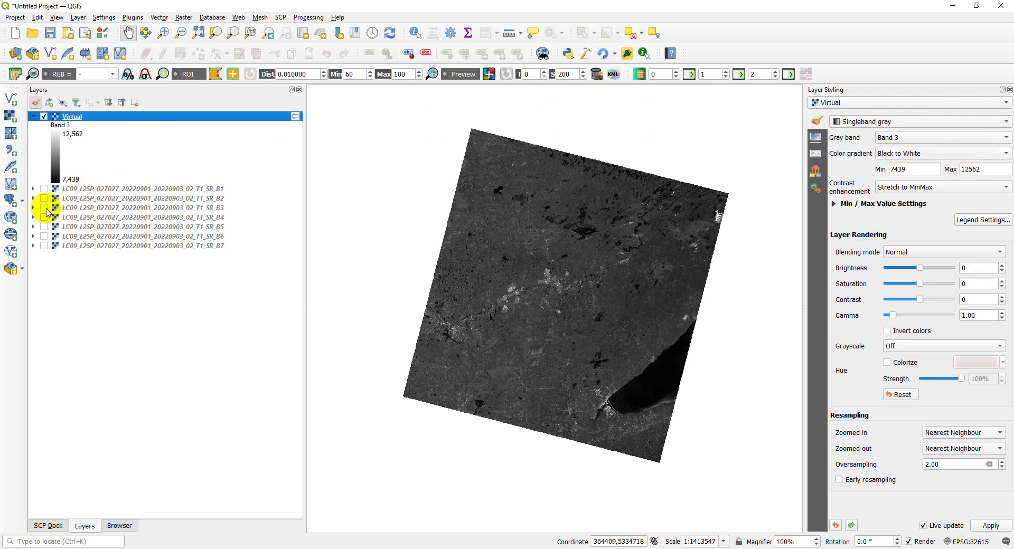
{"action": "left_click", "coordinate": [44, 208]}
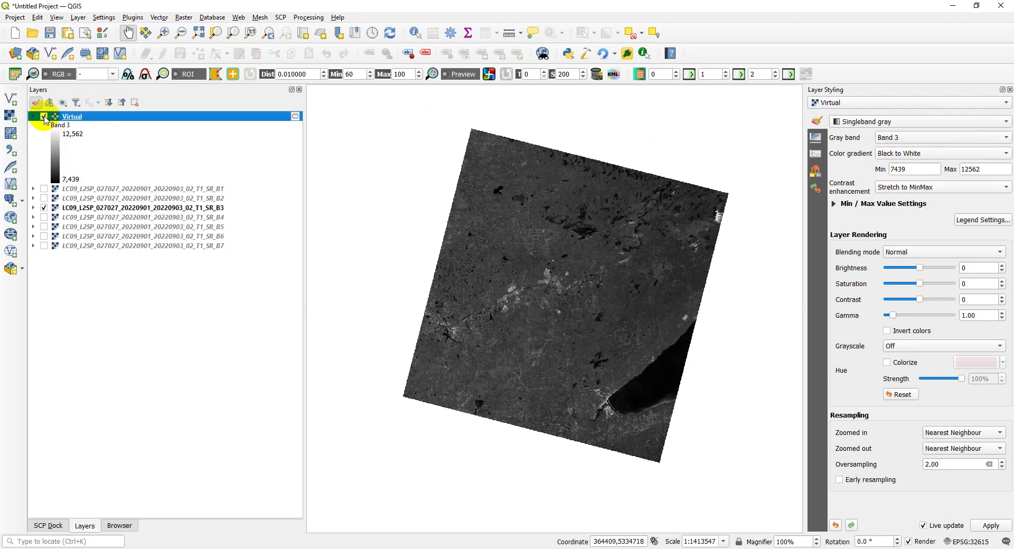
Step: Flick the Virtual layer on and off against SR_B3, then hide SR_B3
{"action": "left_click", "coordinate": [44, 116]}
{"action": "left_click", "coordinate": [44, 117]}
{"action": "left_click", "coordinate": [44, 117]}
{"action": "left_click", "coordinate": [43, 116]}
{"action": "left_click", "coordinate": [44, 117]}
{"action": "left_click", "coordinate": [44, 117]}
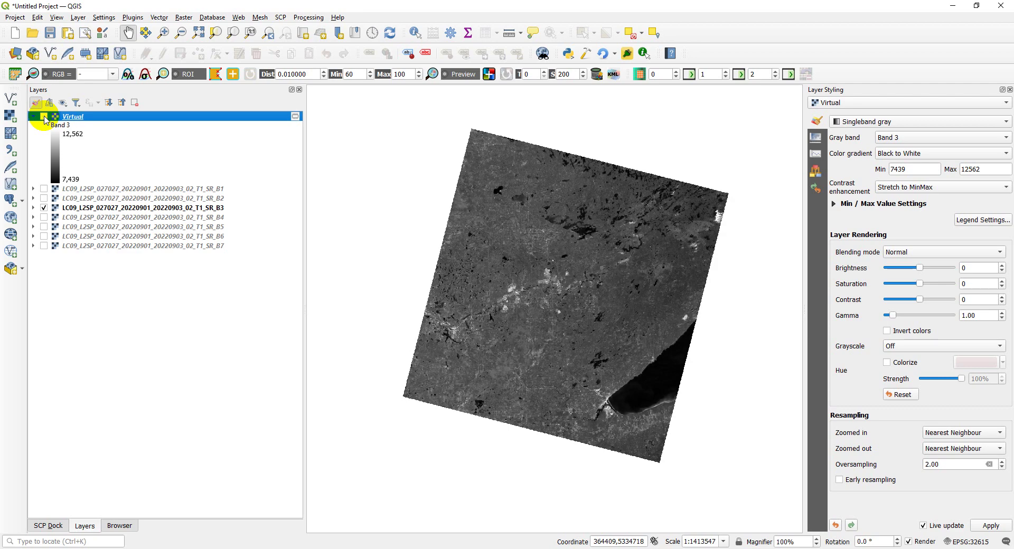
{"action": "left_click", "coordinate": [44, 116]}
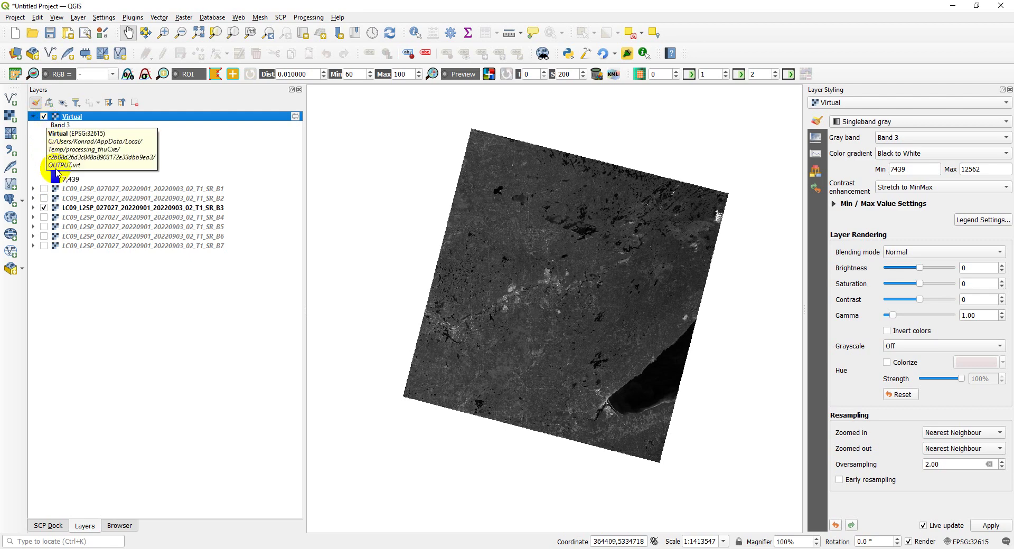
{"action": "left_click", "coordinate": [43, 208]}
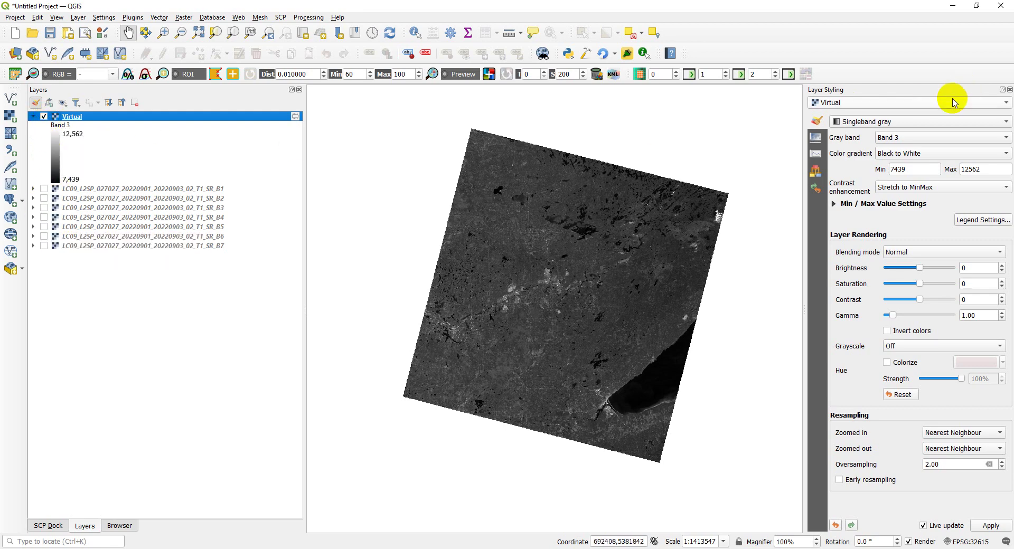
{"action": "left_click", "coordinate": [945, 123]}
Step: Set Virtual to multiband color with red Band 4, green Band 3, blue Band 2, then return to Chrome
{"action": "left_click", "coordinate": [940, 135]}
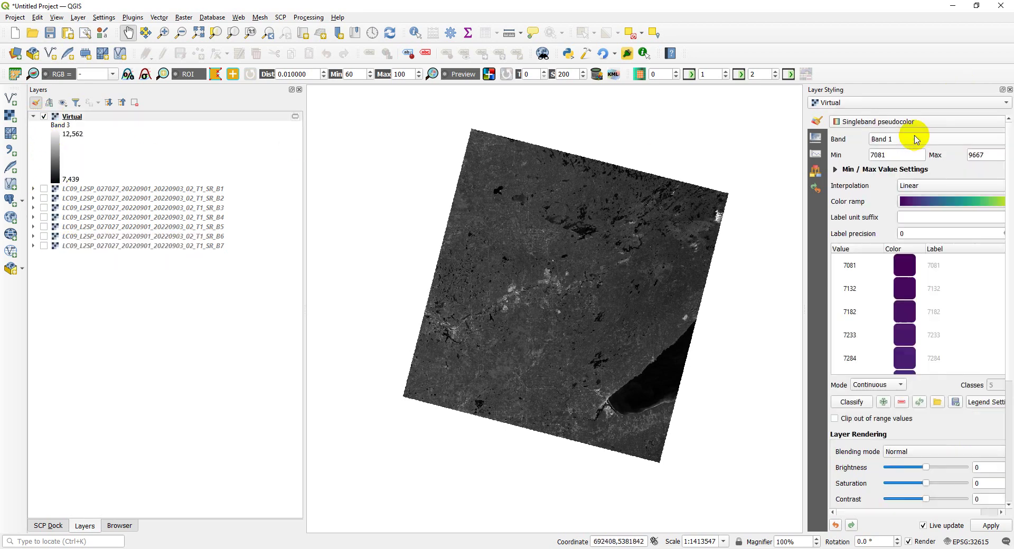
{"action": "left_click", "coordinate": [928, 122]}
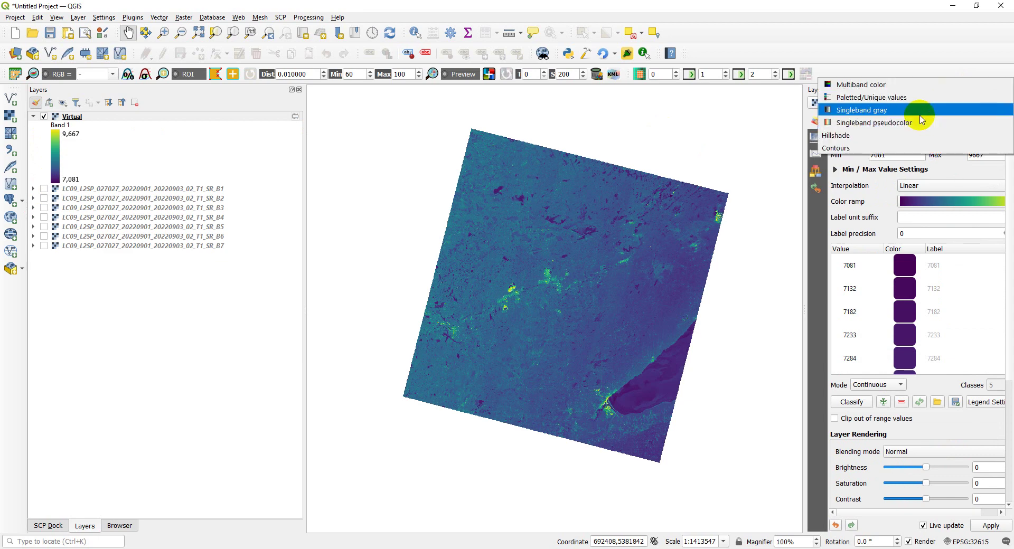
{"action": "left_click", "coordinate": [870, 83]}
{"action": "left_click", "coordinate": [924, 137]}
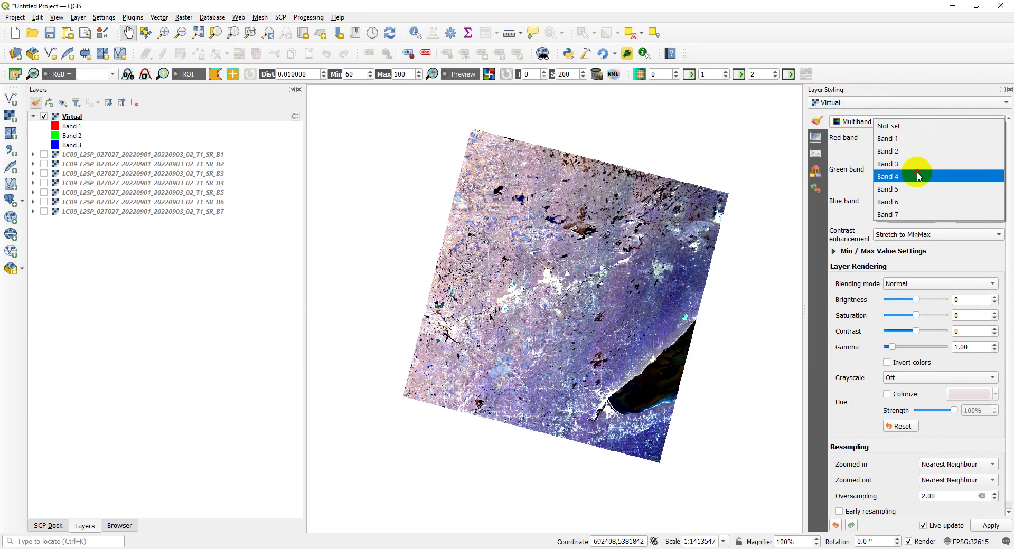
{"action": "left_click", "coordinate": [918, 175]}
{"action": "left_click", "coordinate": [912, 182]}
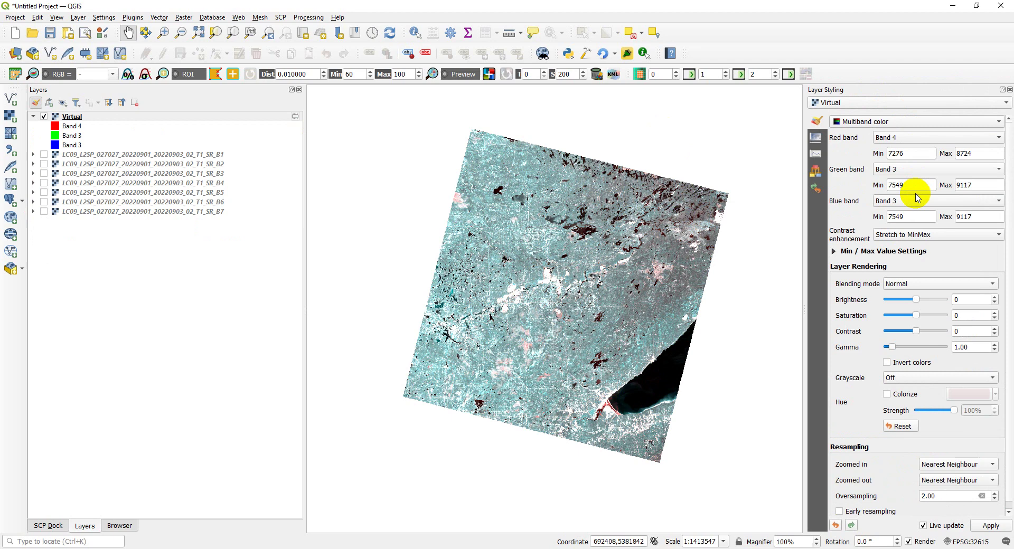
{"action": "left_click", "coordinate": [911, 196]}
{"action": "left_click", "coordinate": [910, 191]}
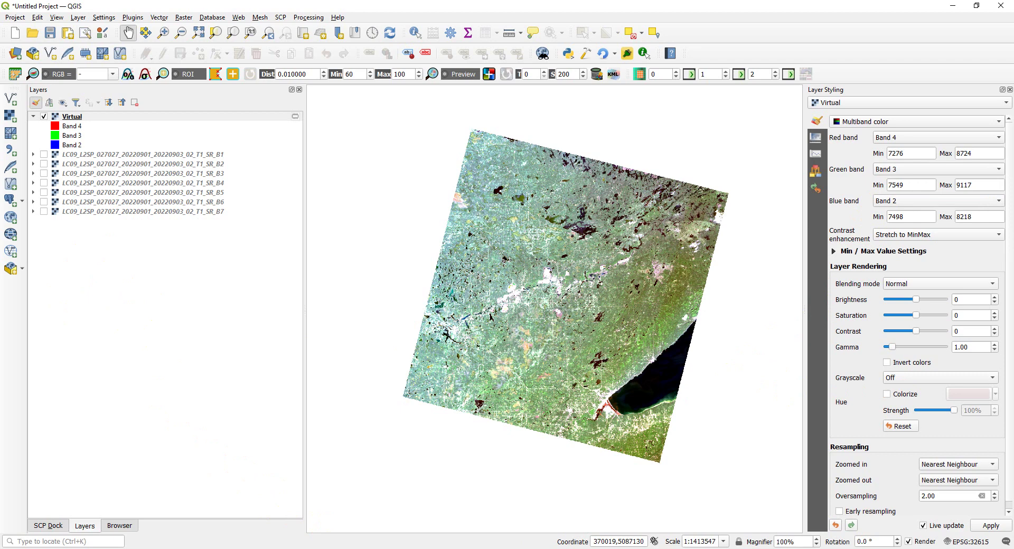
{"action": "key", "text": "alt+Tab"}
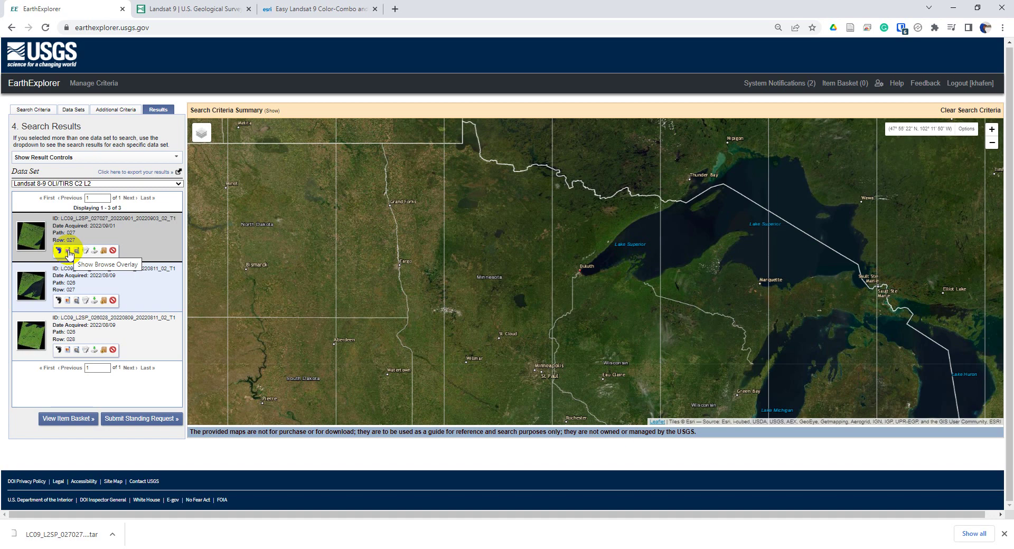
Step: Overlay the 2022/09/01 browse image, zoom and pan around Duluth, then bring QGIS forward
{"action": "left_click", "coordinate": [68, 252]}
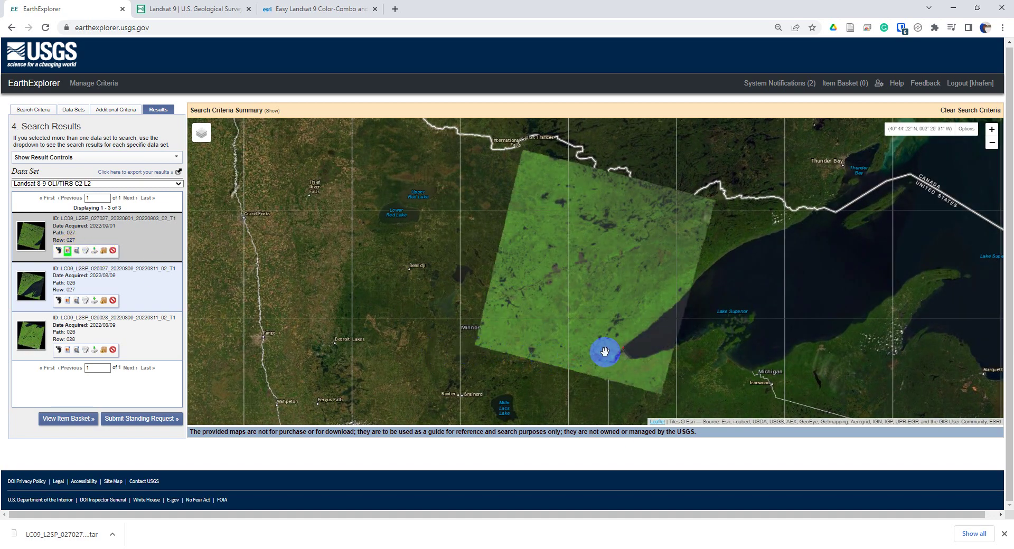
{"action": "scroll", "coordinate": [605, 351], "scroll_direction": "up", "scroll_amount": 2}
{"action": "scroll", "coordinate": [604, 351], "scroll_direction": "up", "scroll_amount": 2}
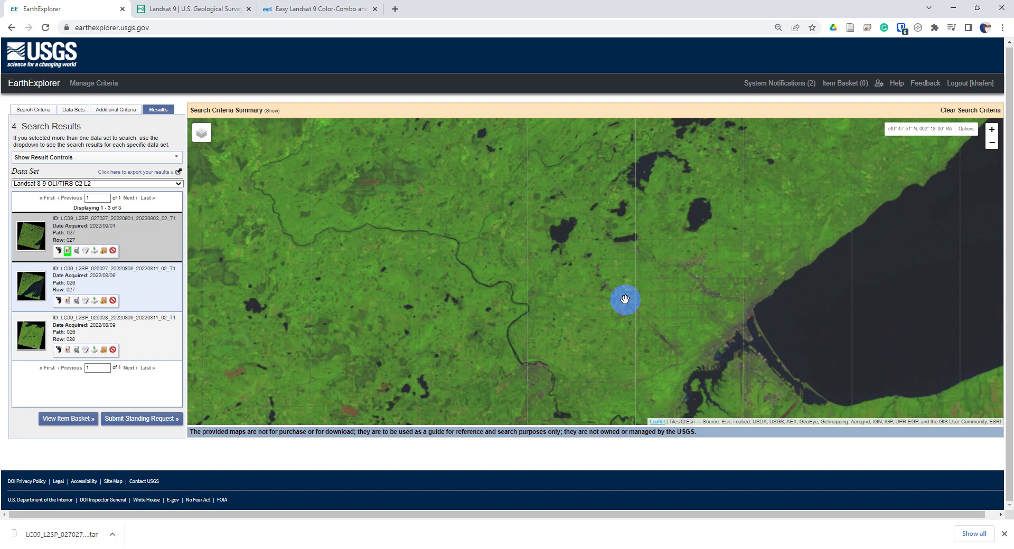
{"action": "scroll", "coordinate": [699, 315], "scroll_direction": "down", "scroll_amount": 1}
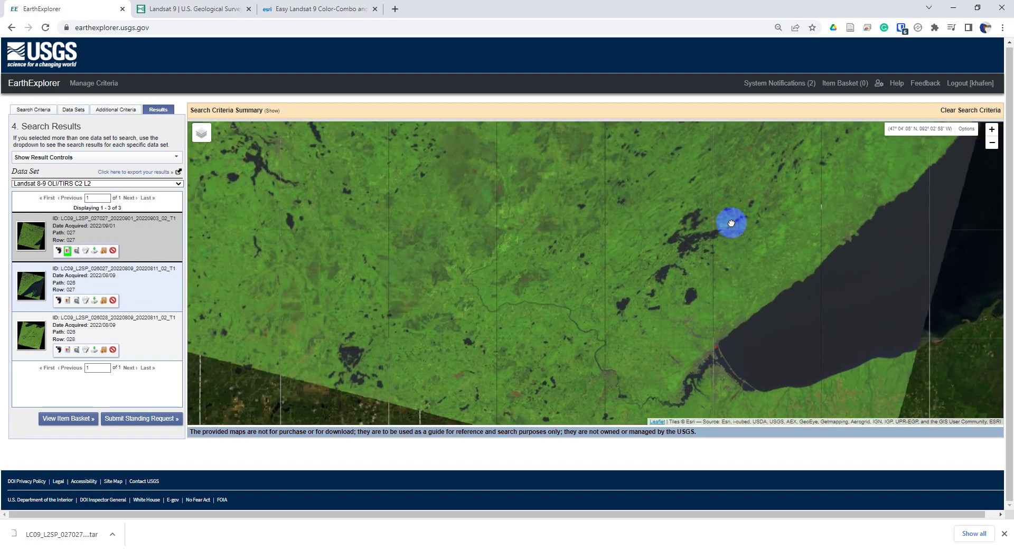
{"action": "left_click_drag", "start_coordinate": [703, 311], "coordinate": [716, 358]}
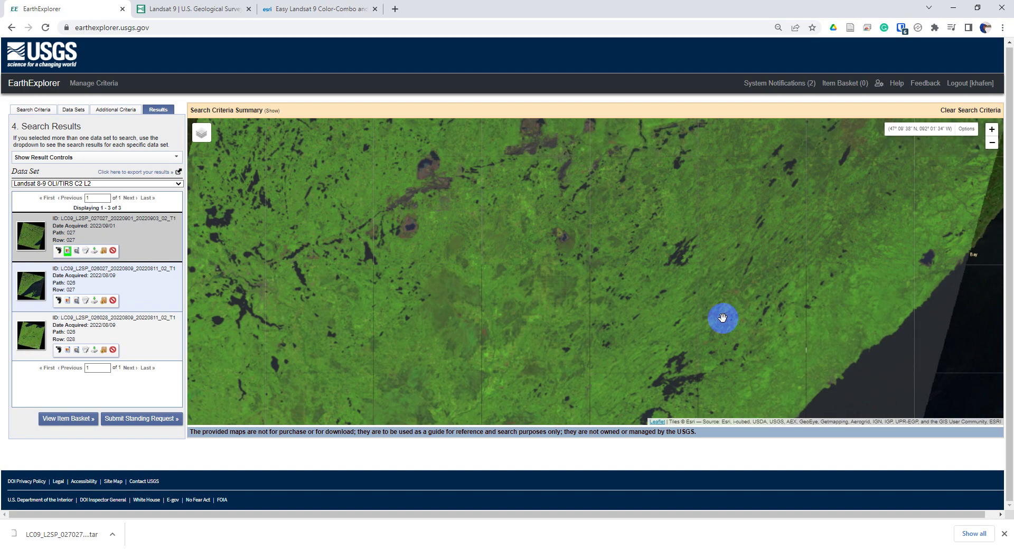
{"action": "scroll", "coordinate": [410, 211], "scroll_direction": "up", "scroll_amount": 2}
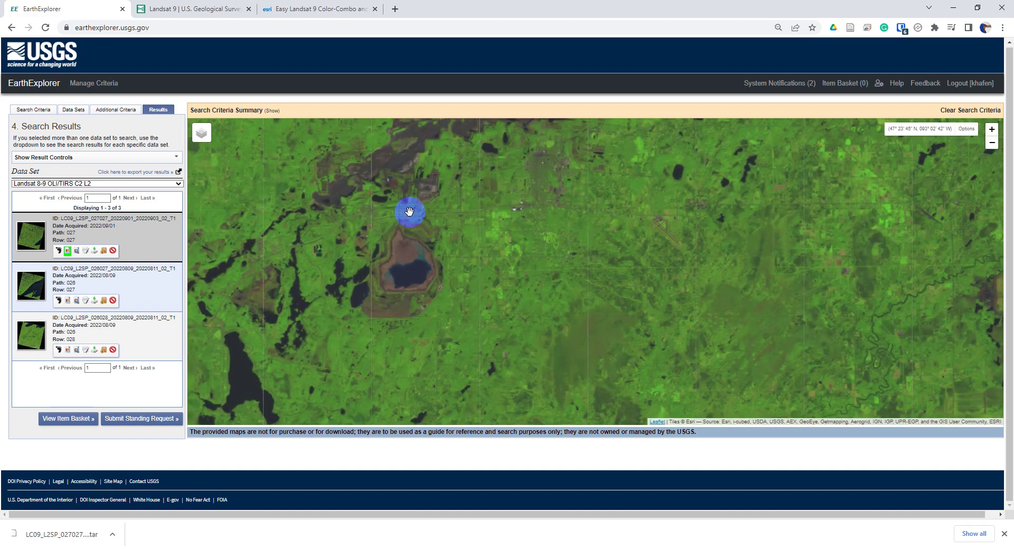
{"action": "mouse_move", "coordinate": [527, 543]}
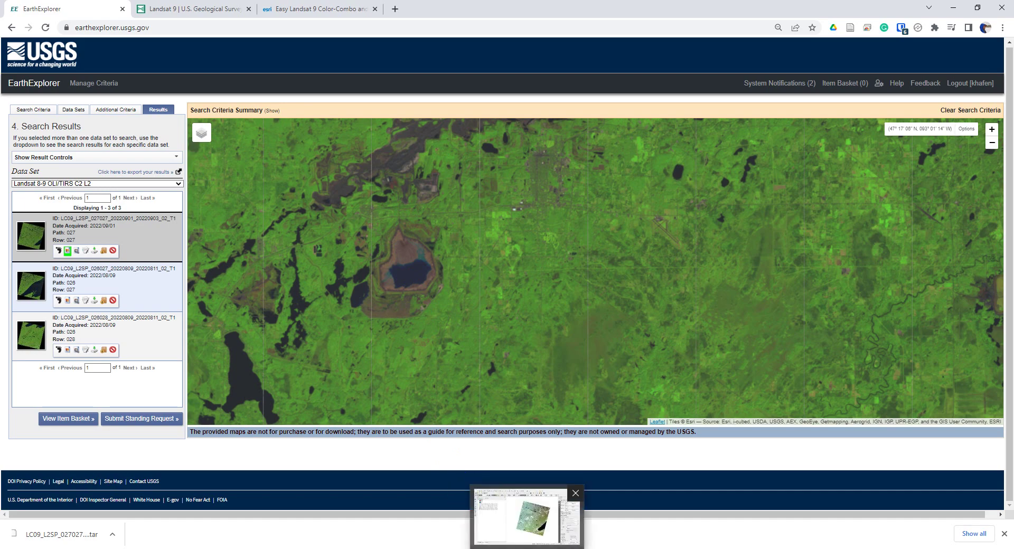
{"action": "left_click", "coordinate": [526, 516]}
{"action": "scroll", "coordinate": [622, 409], "scroll_direction": "up", "scroll_amount": 3}
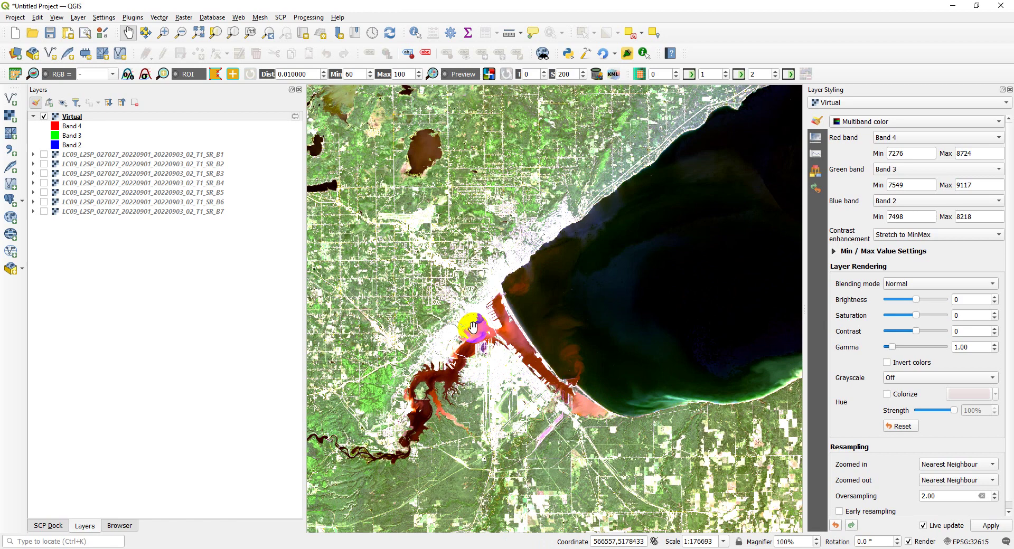
Step: Pan and zoom the composite across the inland lakes and west along the river to a wider view
{"action": "left_click_drag", "start_coordinate": [460, 180], "coordinate": [608, 415]}
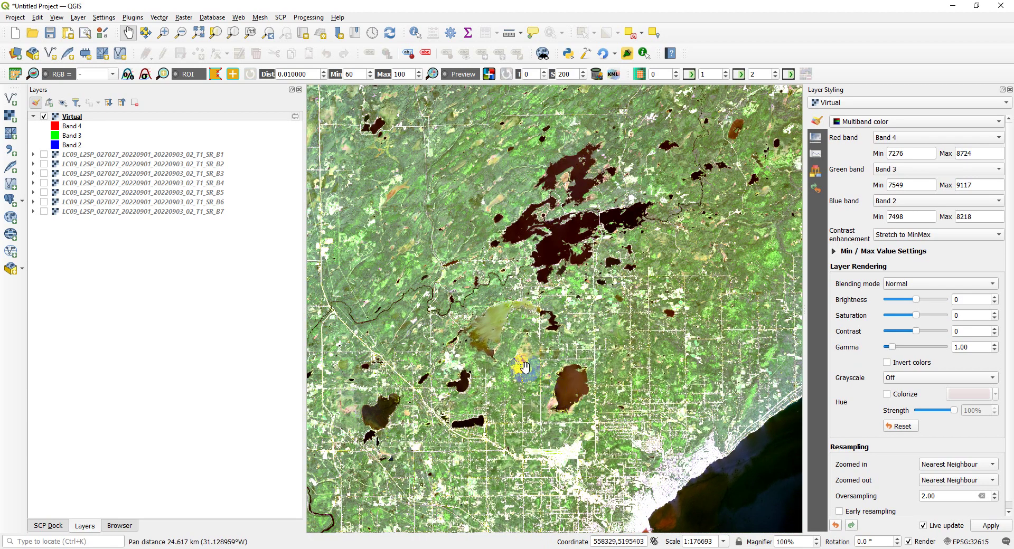
{"action": "left_click_drag", "start_coordinate": [509, 344], "coordinate": [492, 182]}
{"action": "scroll", "coordinate": [621, 359], "scroll_direction": "up", "scroll_amount": 2}
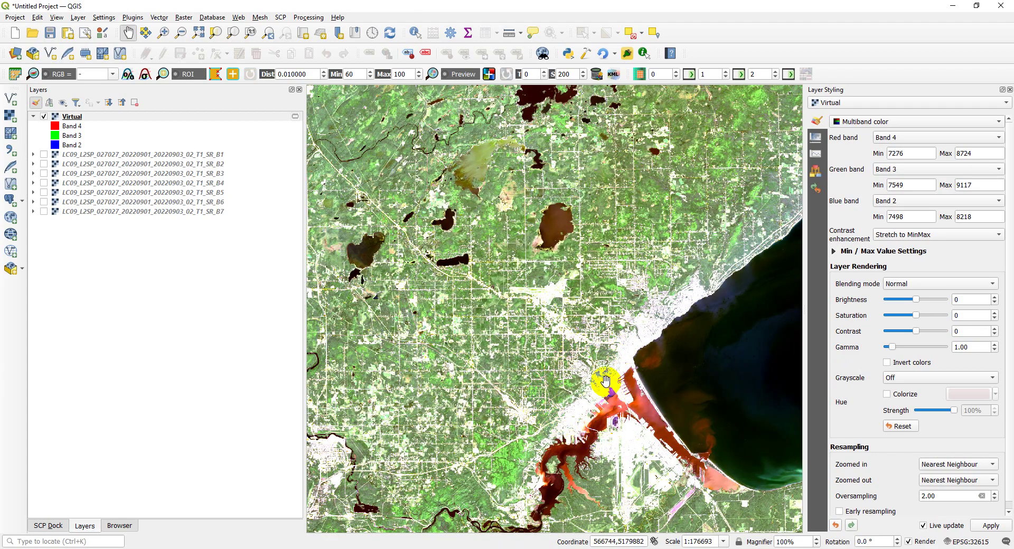
{"action": "left_click_drag", "start_coordinate": [552, 342], "coordinate": [669, 349]}
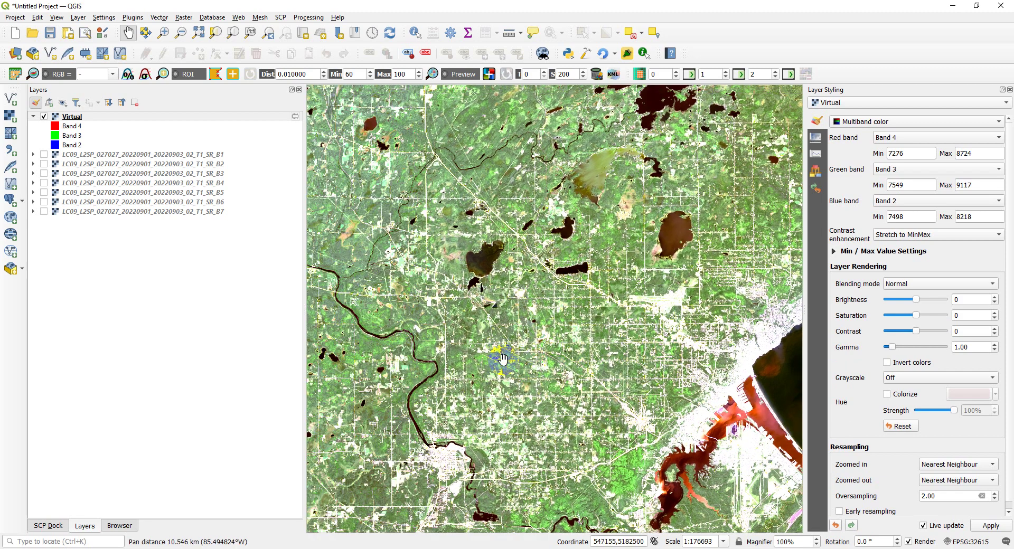
{"action": "left_click_drag", "start_coordinate": [453, 347], "coordinate": [526, 357]}
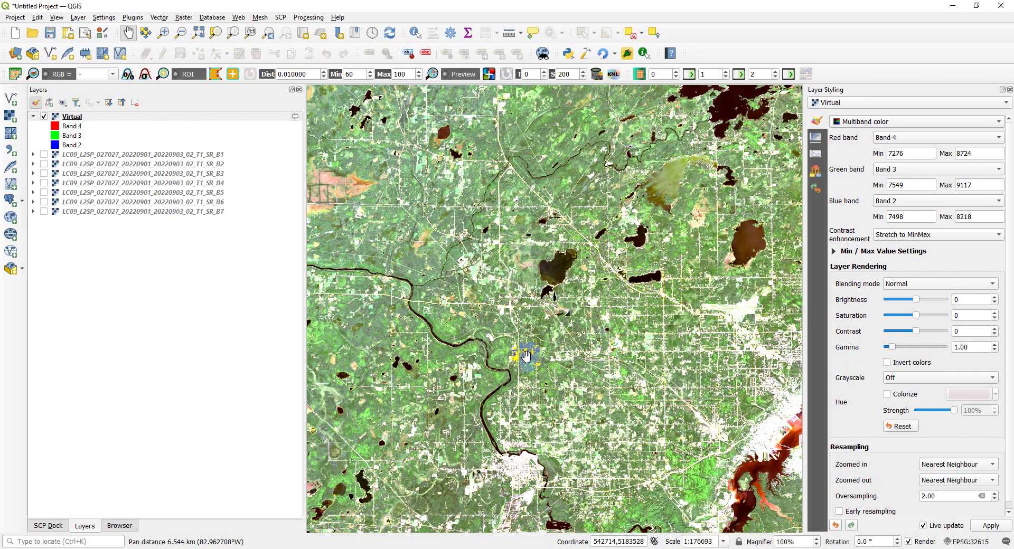
{"action": "left_click", "coordinate": [414, 465]}
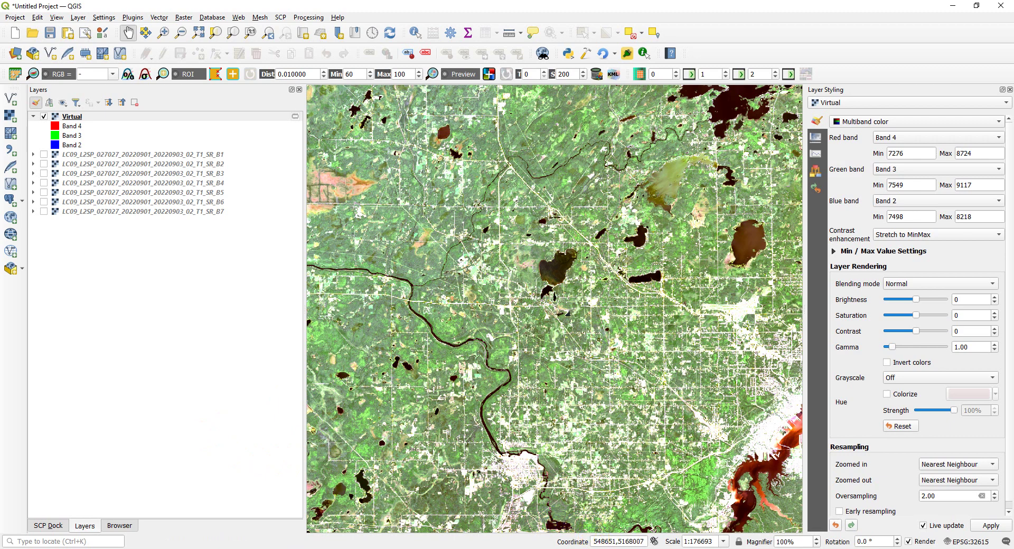
{"action": "scroll", "coordinate": [613, 405], "scroll_direction": "down", "scroll_amount": 1}
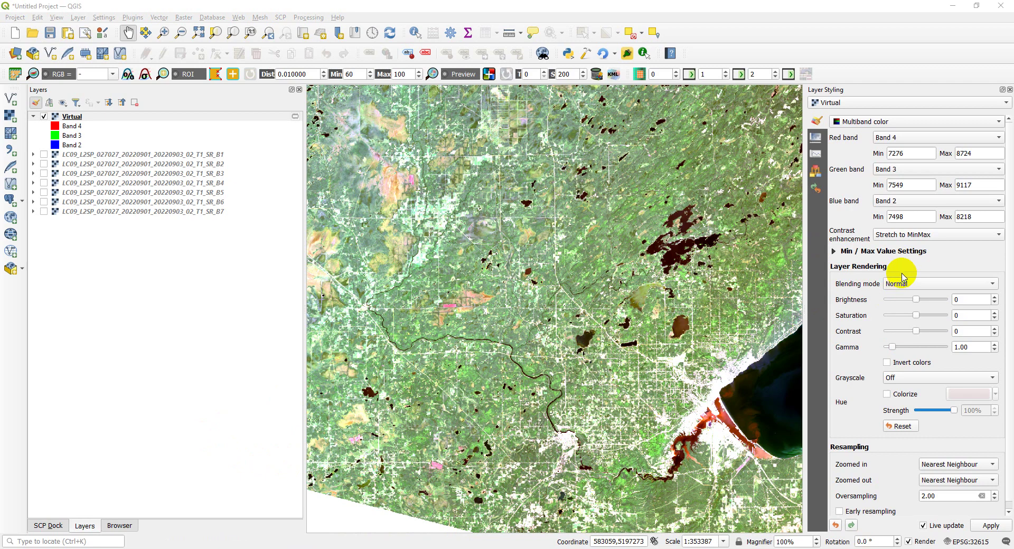
Step: Expand the min/max value settings and pan and zoom the map toward the lake shore
{"action": "left_click", "coordinate": [835, 254]}
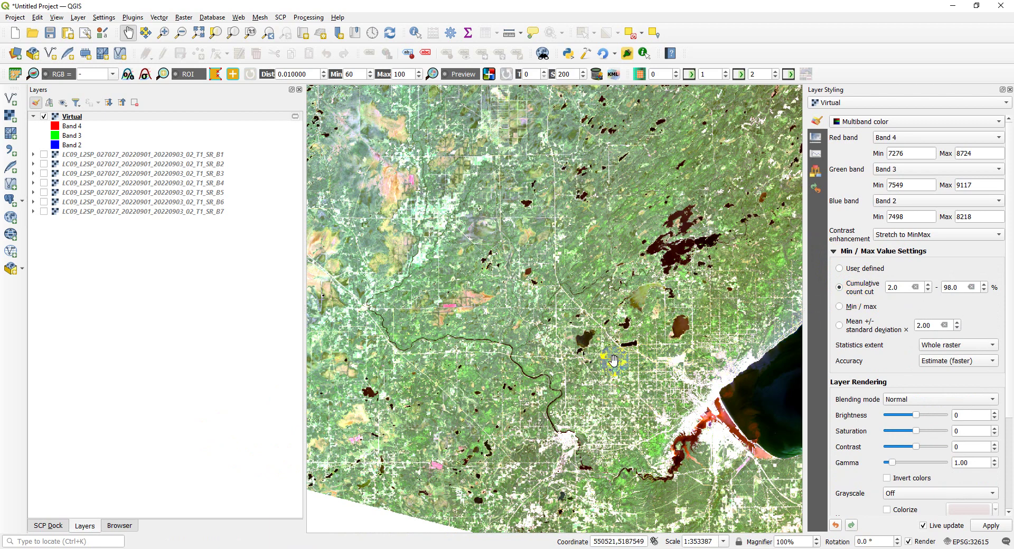
{"action": "scroll", "coordinate": [613, 360], "scroll_direction": "down", "scroll_amount": 1}
{"action": "left_click_drag", "start_coordinate": [682, 247], "coordinate": [642, 337]}
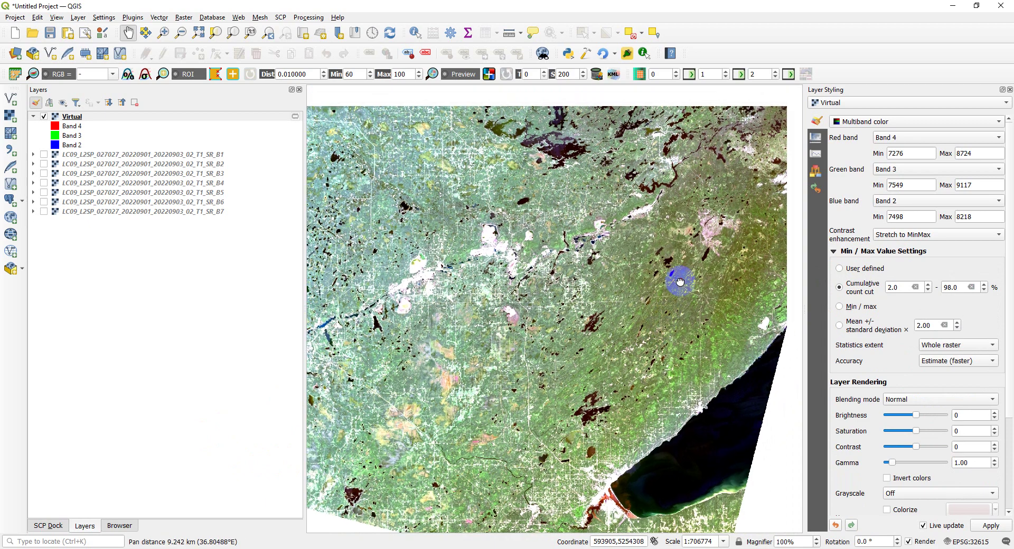
{"action": "left_click_drag", "start_coordinate": [670, 309], "coordinate": [655, 351]}
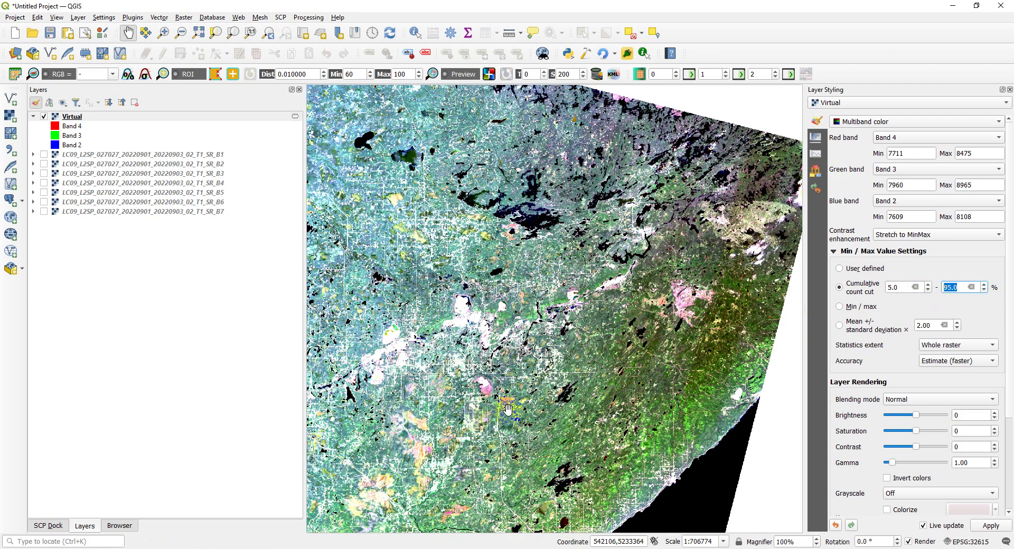
{"action": "left_click_drag", "start_coordinate": [502, 411], "coordinate": [583, 272]}
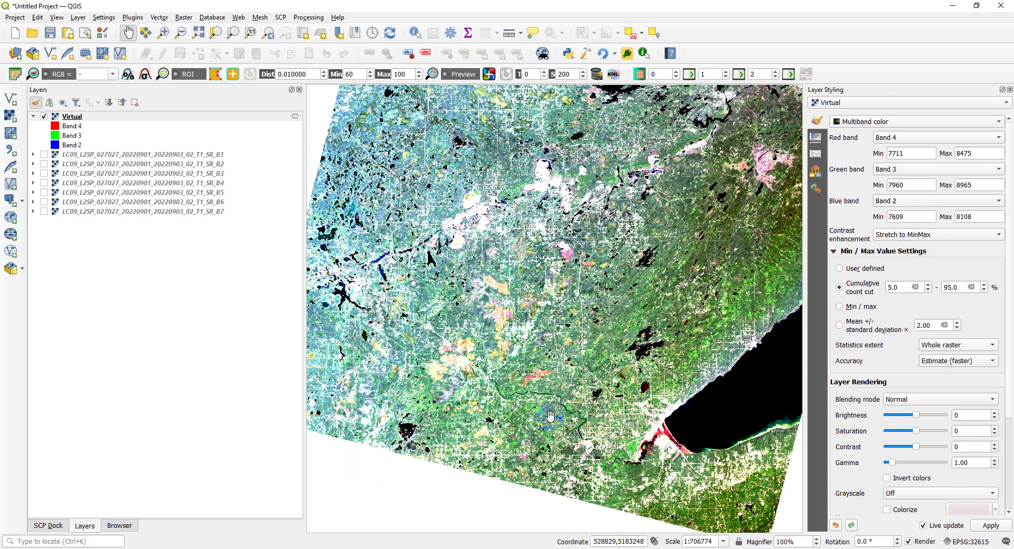
{"action": "scroll", "coordinate": [550, 416], "scroll_direction": "up", "scroll_amount": 1}
{"action": "scroll", "coordinate": [570, 417], "scroll_direction": "up", "scroll_amount": 1}
{"action": "scroll", "coordinate": [584, 421], "scroll_direction": "up", "scroll_amount": 1}
{"action": "scroll", "coordinate": [613, 406], "scroll_direction": "up", "scroll_amount": 1}
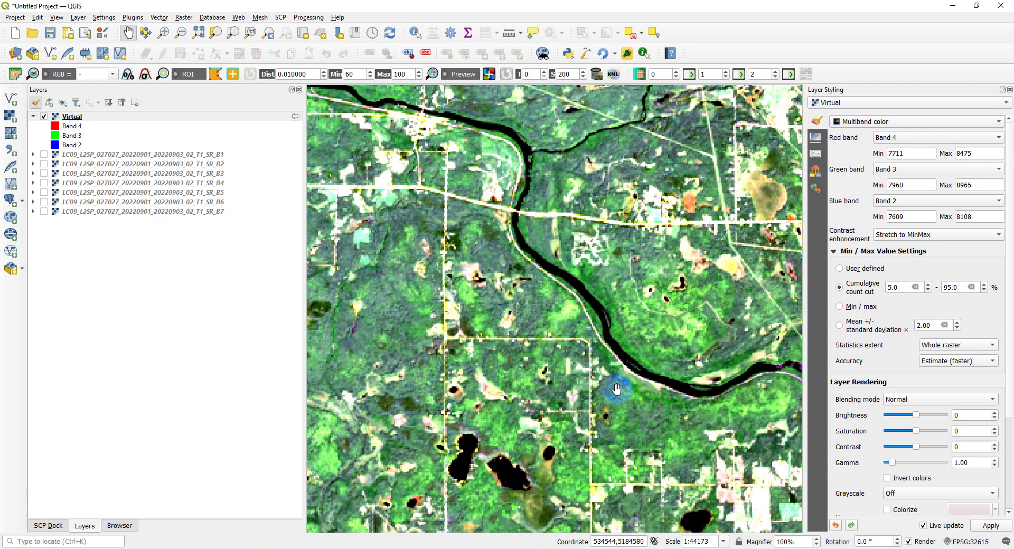
{"action": "scroll", "coordinate": [616, 389], "scroll_direction": "down", "scroll_amount": 1}
{"action": "scroll", "coordinate": [620, 385], "scroll_direction": "down", "scroll_amount": 1}
{"action": "scroll", "coordinate": [626, 380], "scroll_direction": "down", "scroll_amount": 1}
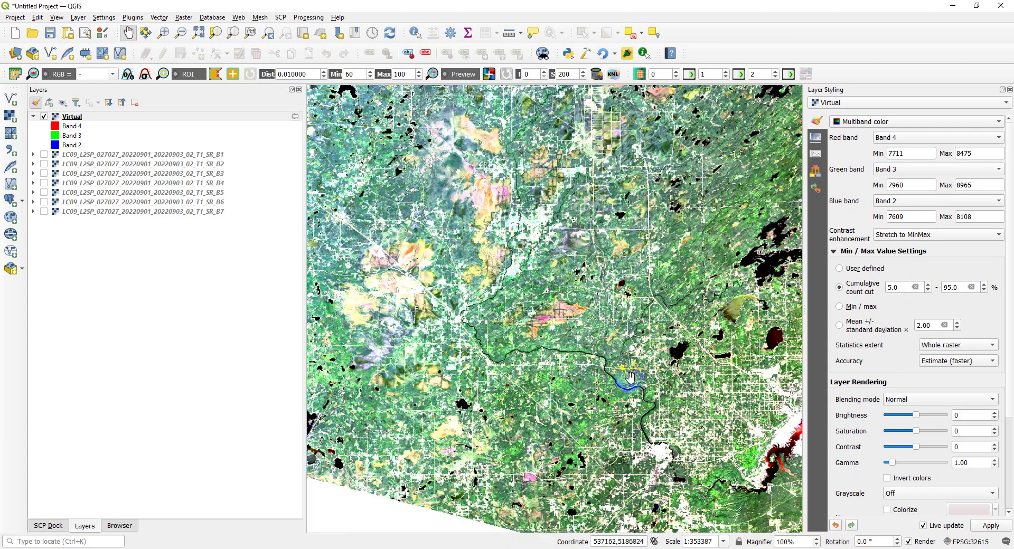
Step: Recentre on the river and set the cumulative count cut to 2.0–98.0%
{"action": "left_click_drag", "start_coordinate": [629, 375], "coordinate": [579, 377]}
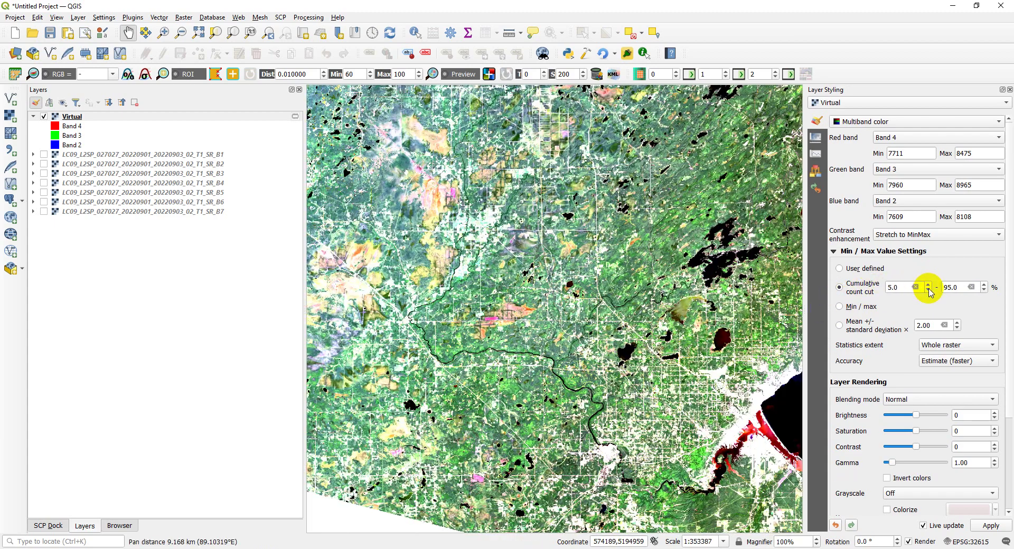
{"action": "left_click", "coordinate": [928, 290]}
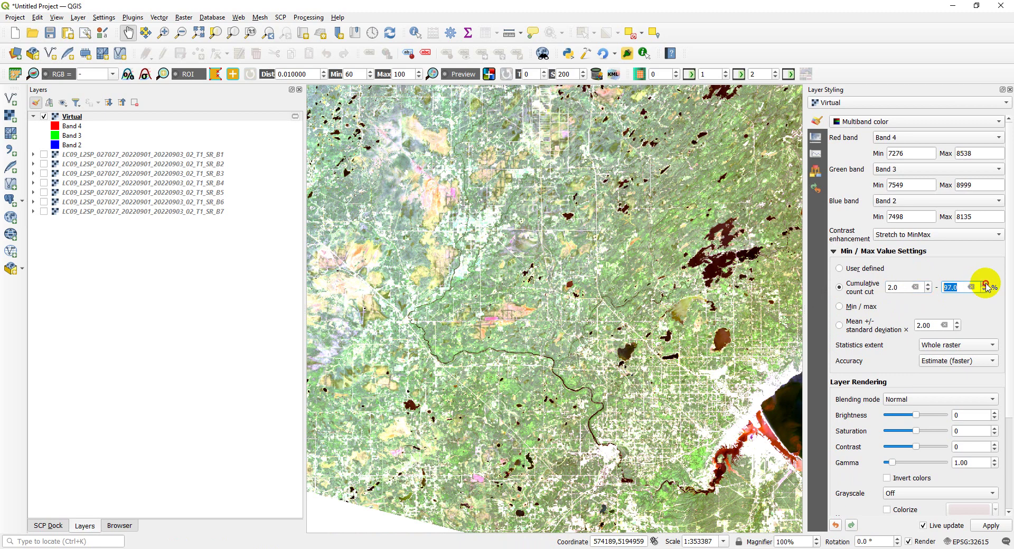
{"action": "left_click", "coordinate": [984, 285]}
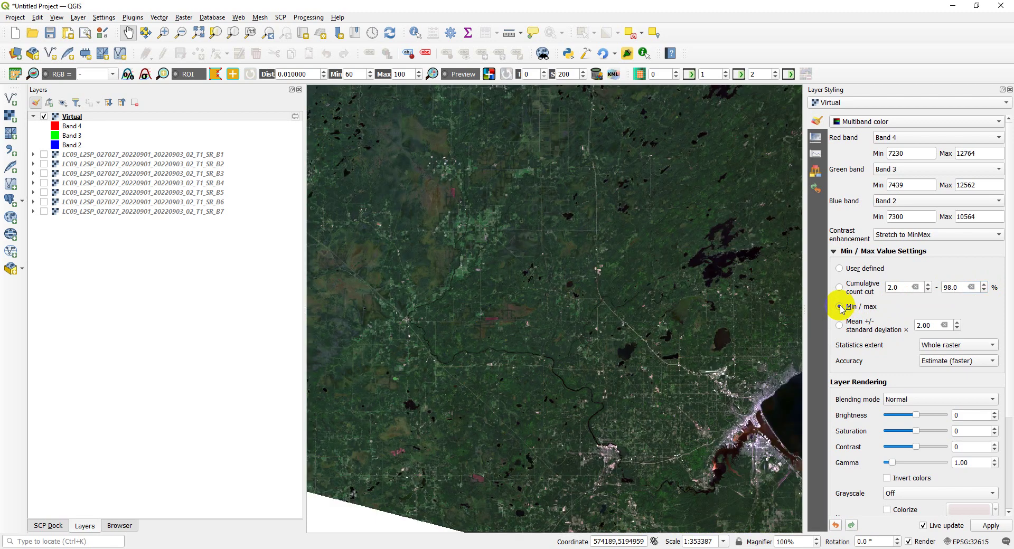
Step: Pan and zoom north across forest and lakes to the open-pit mining area and town
{"action": "mouse_move", "coordinate": [724, 337]}
{"action": "left_mouse_down"}
{"action": "mouse_move", "coordinate": [507, 343]}
{"action": "mouse_move", "coordinate": [655, 380]}
{"action": "left_mouse_up"}
{"action": "scroll", "coordinate": [559, 349], "scroll_direction": "down", "scroll_amount": 1}
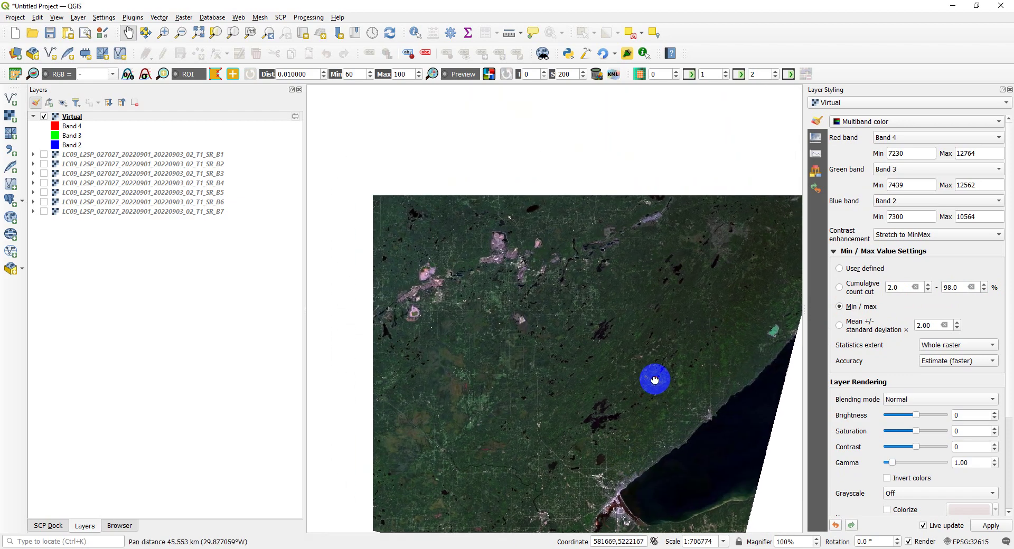
{"action": "scroll", "coordinate": [651, 375], "scroll_direction": "up", "scroll_amount": 2}
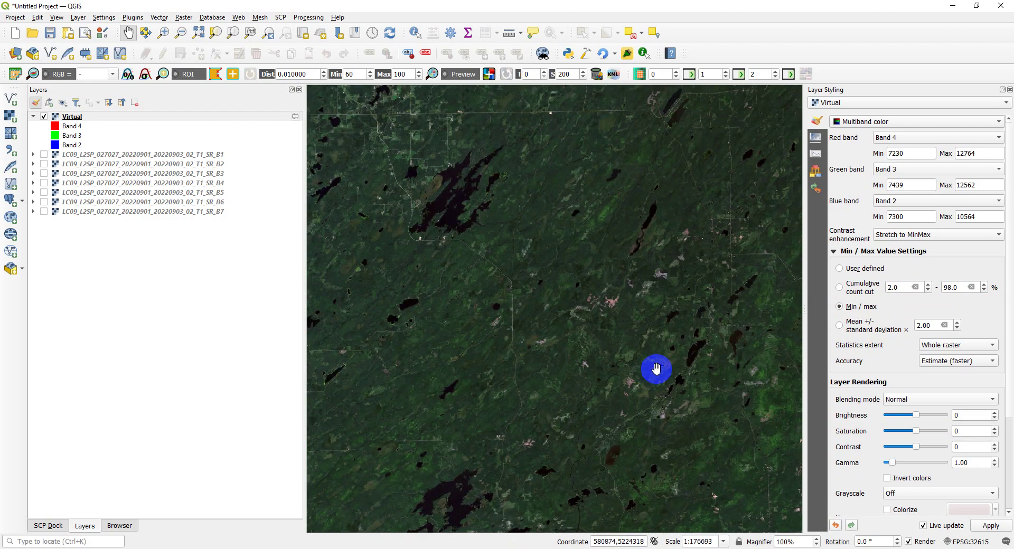
{"action": "scroll", "coordinate": [650, 374], "scroll_direction": "up", "scroll_amount": 1}
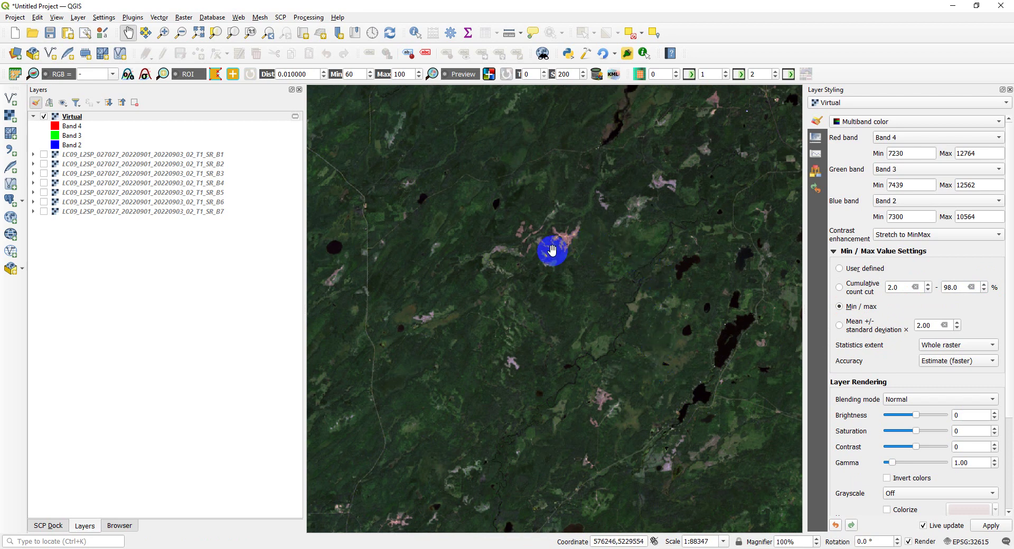
{"action": "mouse_move", "coordinate": [548, 249]}
{"action": "left_mouse_down"}
{"action": "mouse_move", "coordinate": [601, 274]}
{"action": "mouse_move", "coordinate": [667, 357]}
{"action": "left_mouse_up"}
{"action": "scroll", "coordinate": [570, 344], "scroll_direction": "down", "scroll_amount": 1}
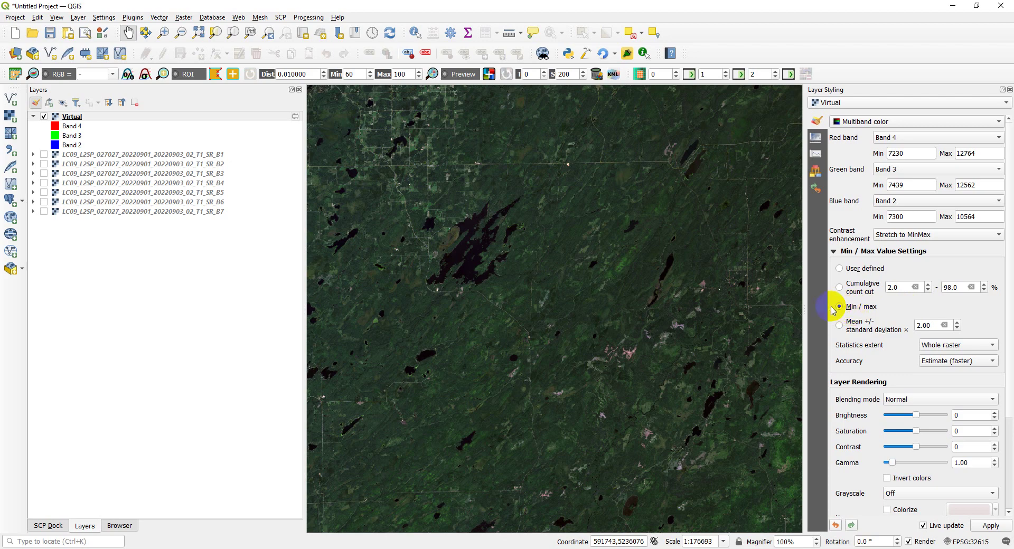
{"action": "left_click_drag", "start_coordinate": [475, 238], "coordinate": [577, 335]}
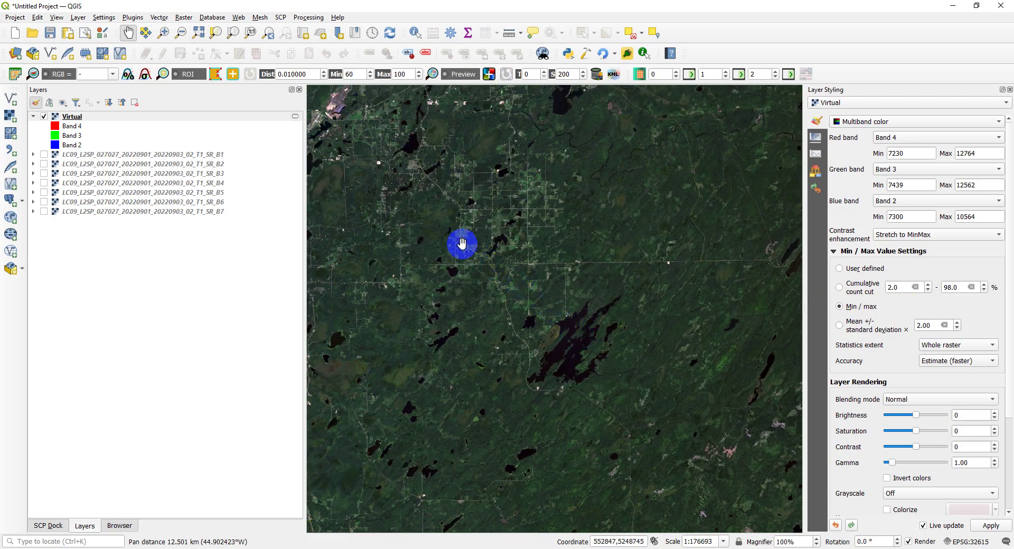
{"action": "left_click_drag", "start_coordinate": [462, 243], "coordinate": [586, 350]}
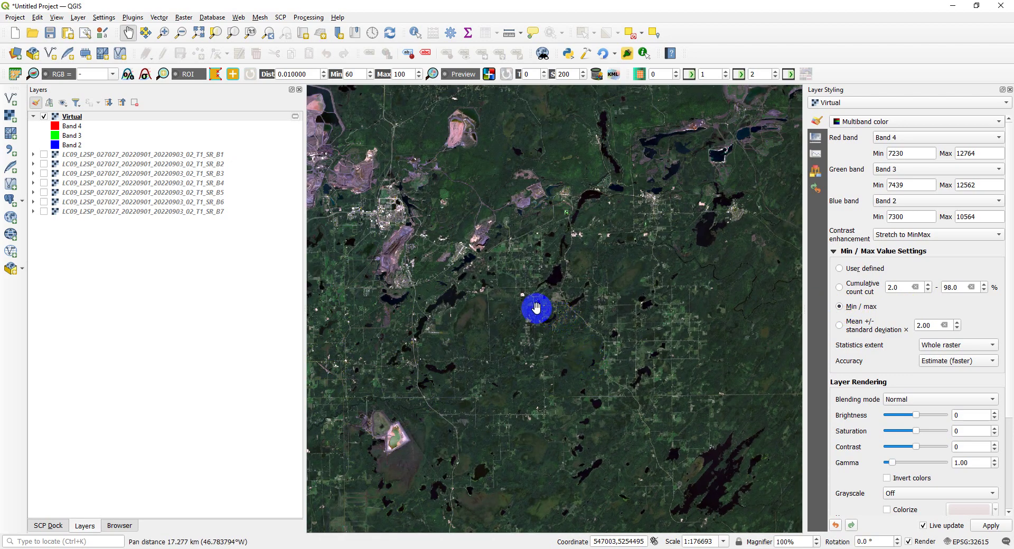
{"action": "scroll", "coordinate": [536, 306], "scroll_direction": "up", "scroll_amount": 1}
{"action": "scroll", "coordinate": [536, 308], "scroll_direction": "down", "scroll_amount": 1}
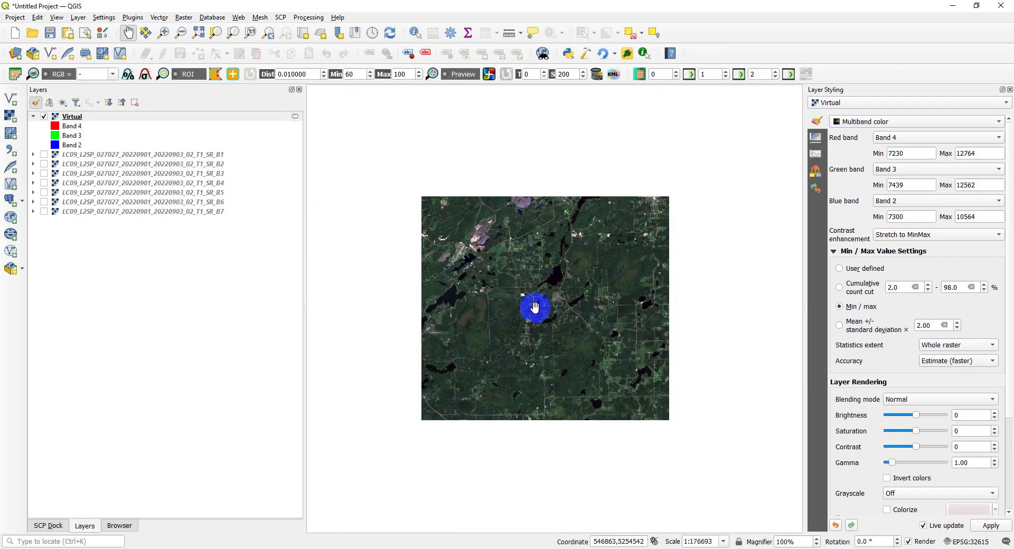
Step: Apply a mean ± standard deviation stretch and zoom in on the harbour
{"action": "left_click", "coordinate": [839, 325]}
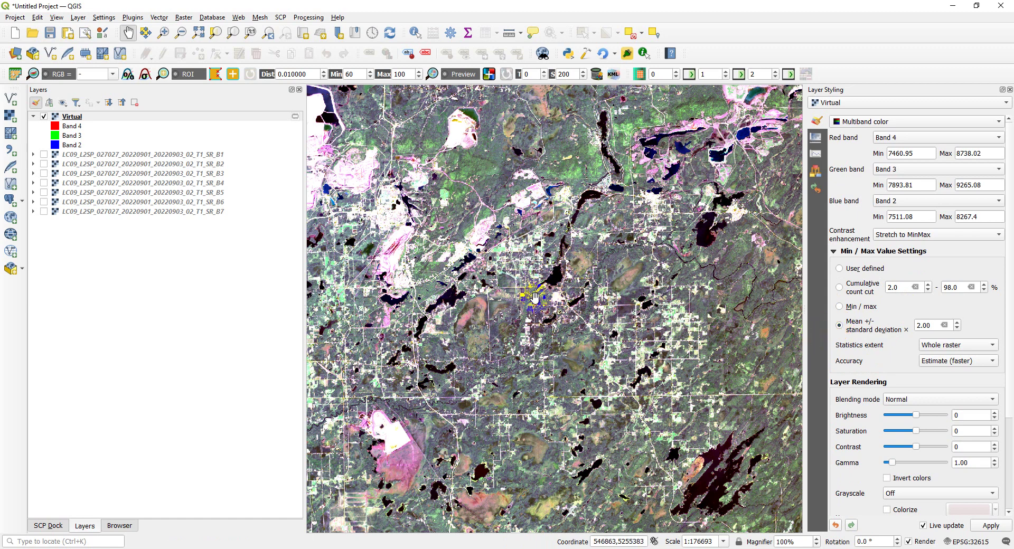
{"action": "scroll", "coordinate": [538, 306], "scroll_direction": "down", "scroll_amount": 2}
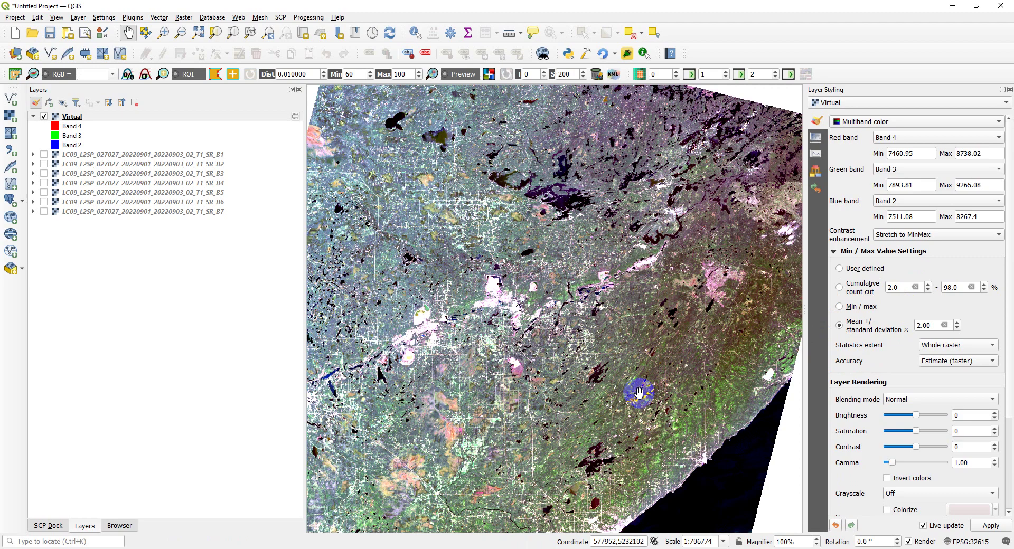
{"action": "left_click_drag", "start_coordinate": [638, 393], "coordinate": [558, 346]}
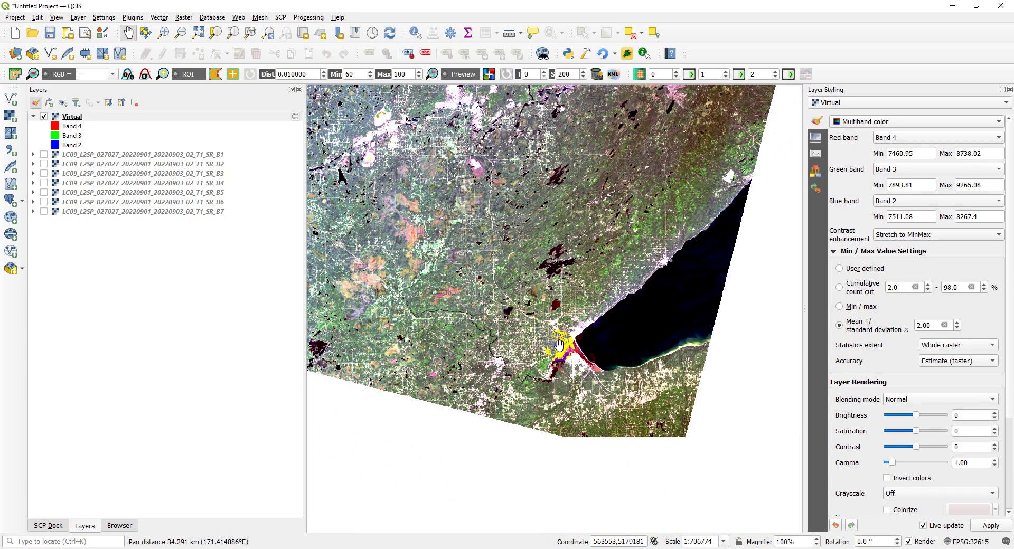
{"action": "scroll", "coordinate": [559, 346], "scroll_direction": "up", "scroll_amount": 1}
{"action": "scroll", "coordinate": [559, 346], "scroll_direction": "up", "scroll_amount": 1}
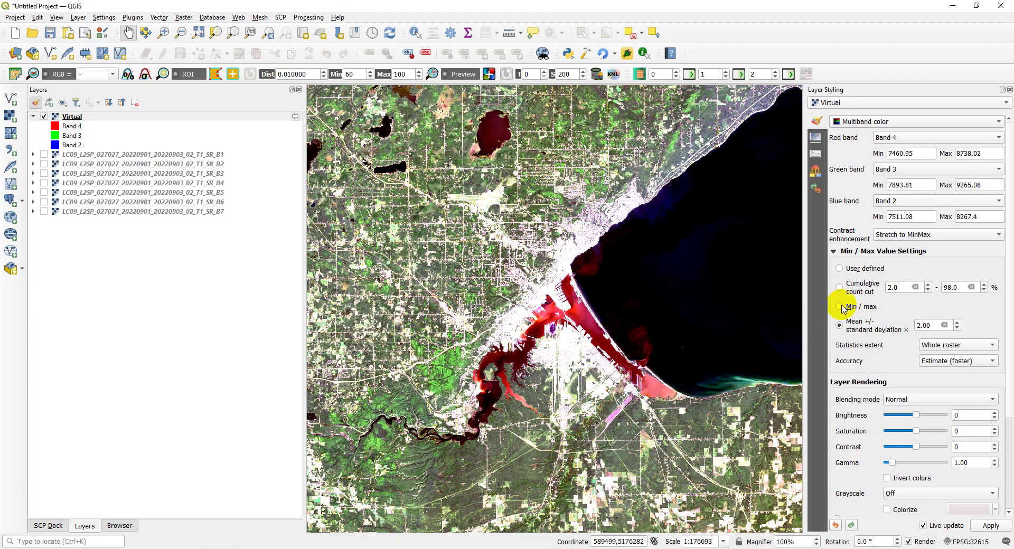
Step: Restore the min/max stretch and zoom back out to the whole scene
{"action": "left_click", "coordinate": [840, 306]}
{"action": "scroll", "coordinate": [611, 346], "scroll_direction": "up", "scroll_amount": 1}
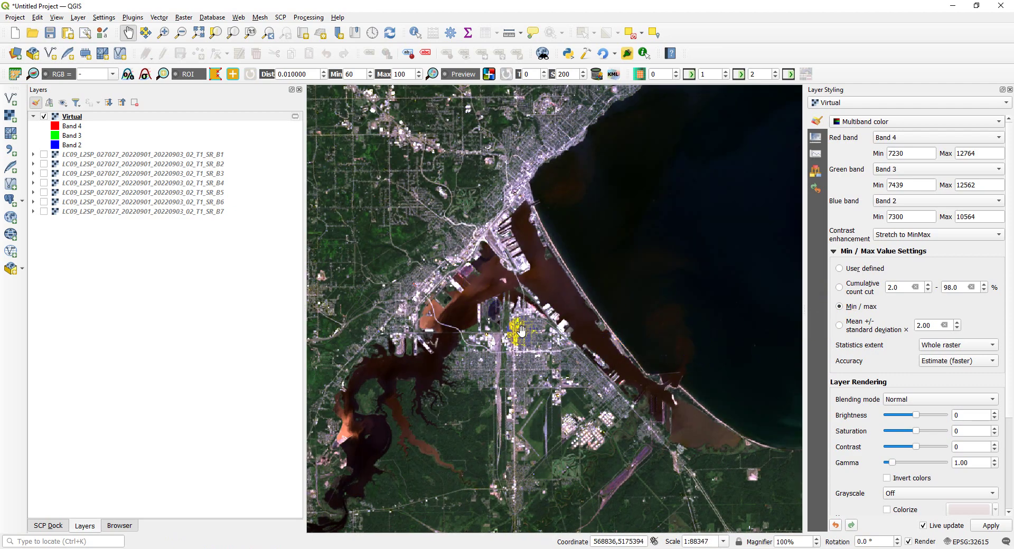
{"action": "scroll", "coordinate": [521, 331], "scroll_direction": "down", "scroll_amount": 2}
{"action": "scroll", "coordinate": [521, 331], "scroll_direction": "down", "scroll_amount": 1}
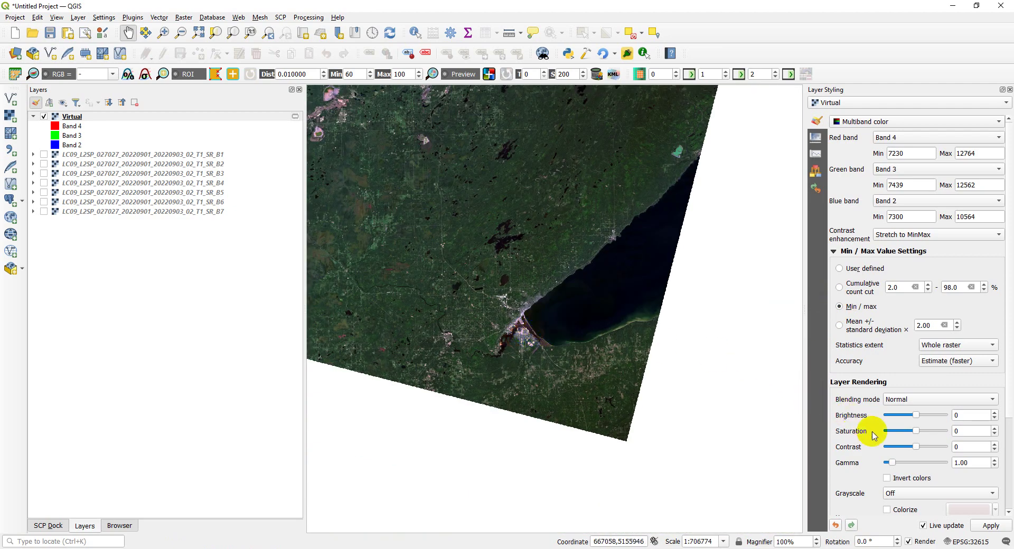
Step: Pan to the mining shore, raise saturation to 58, and briefly test contrast
{"action": "left_click_drag", "start_coordinate": [544, 260], "coordinate": [638, 412]}
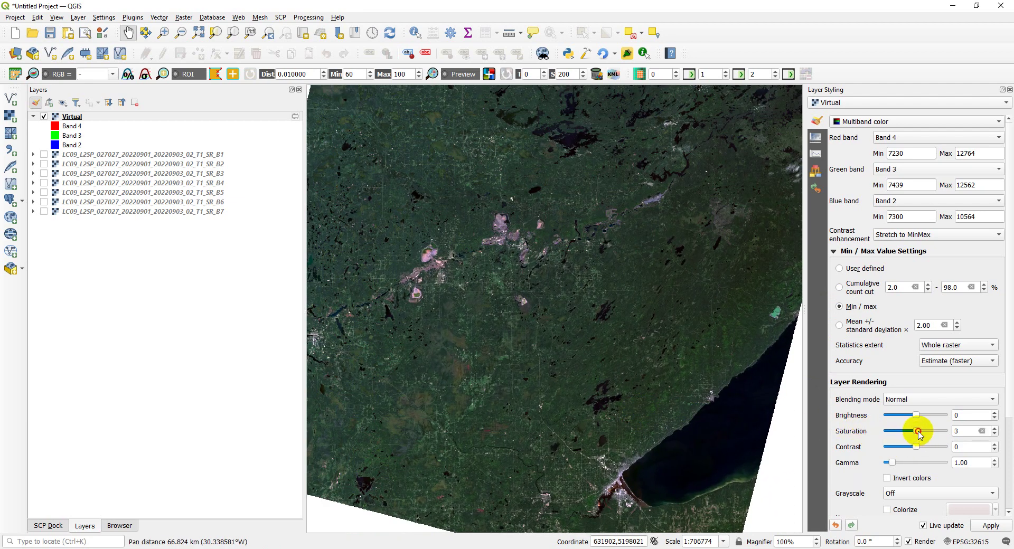
{"action": "left_click_drag", "start_coordinate": [918, 432], "coordinate": [931, 433]}
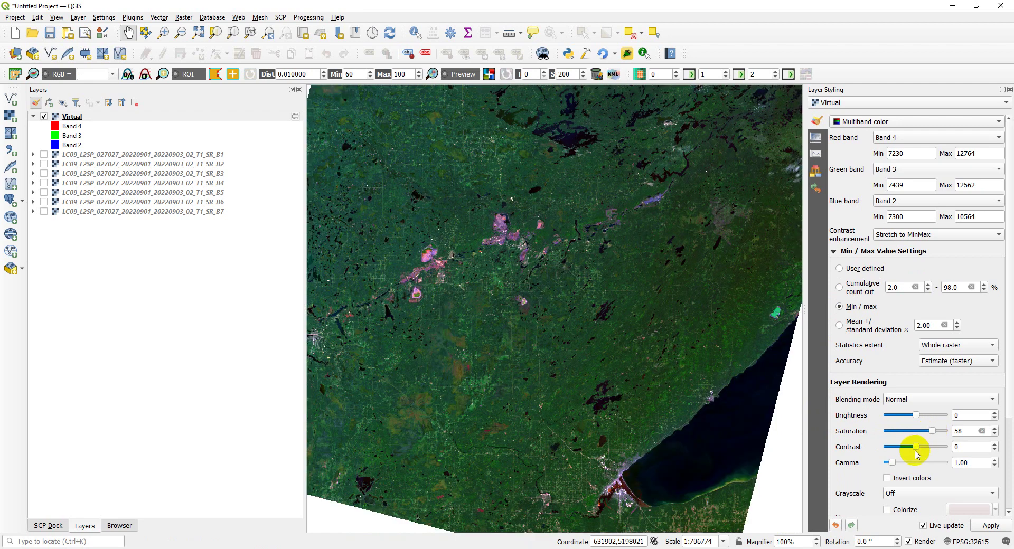
{"action": "left_click_drag", "start_coordinate": [919, 449], "coordinate": [932, 449]}
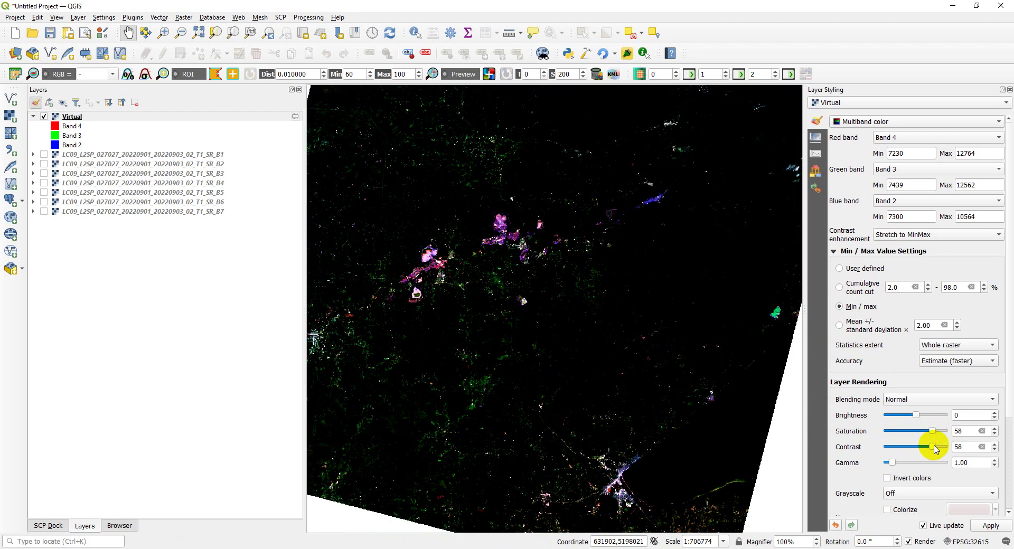
{"action": "left_click_drag", "start_coordinate": [923, 450], "coordinate": [921, 450]}
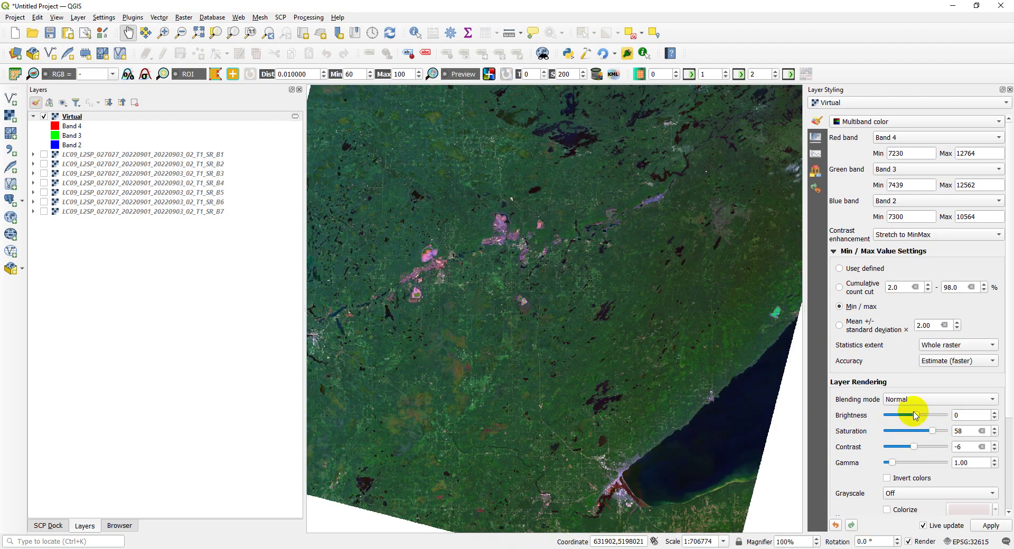
Step: Try darker and brighter settings, then reset brightness and contrast to 0
{"action": "left_click_drag", "start_coordinate": [914, 414], "coordinate": [903, 415]}
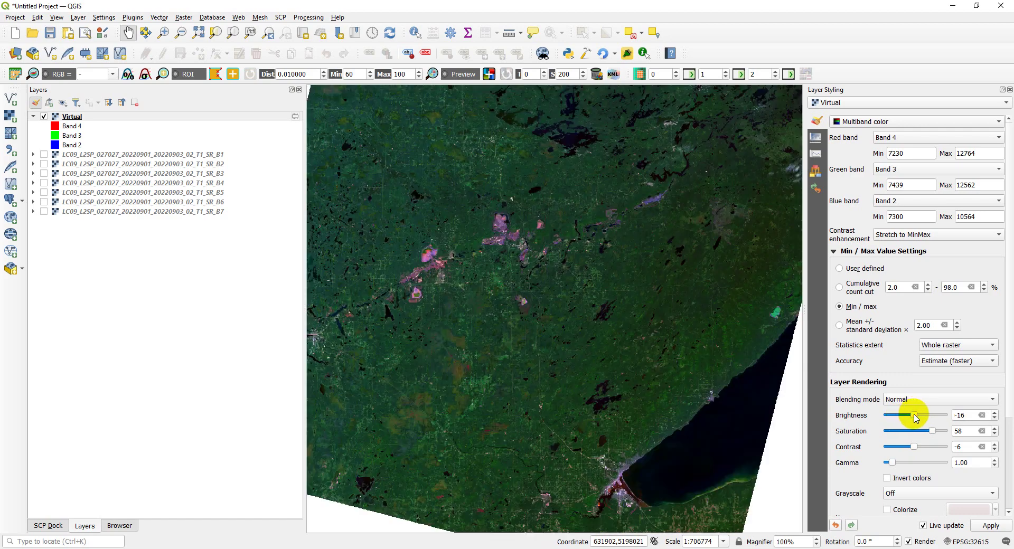
{"action": "left_click_drag", "start_coordinate": [917, 418], "coordinate": [919, 418]}
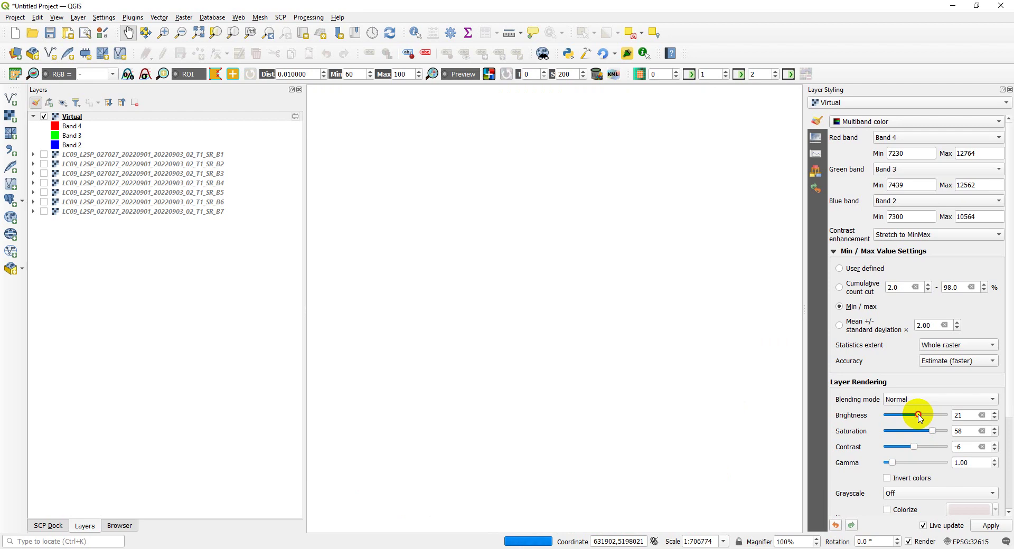
{"action": "double_click", "coordinate": [957, 415]}
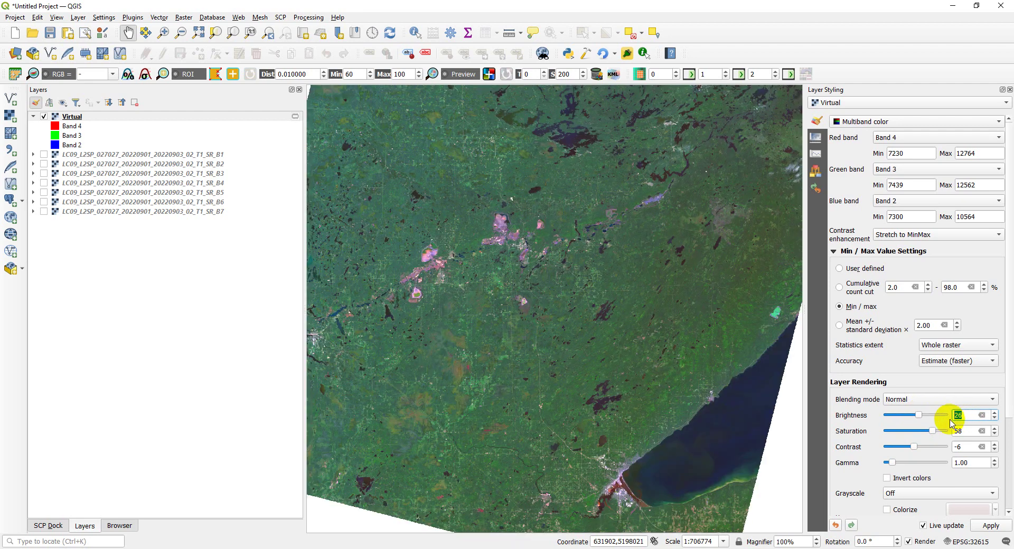
{"action": "type", "text": "0"}
{"action": "double_click", "coordinate": [957, 446]}
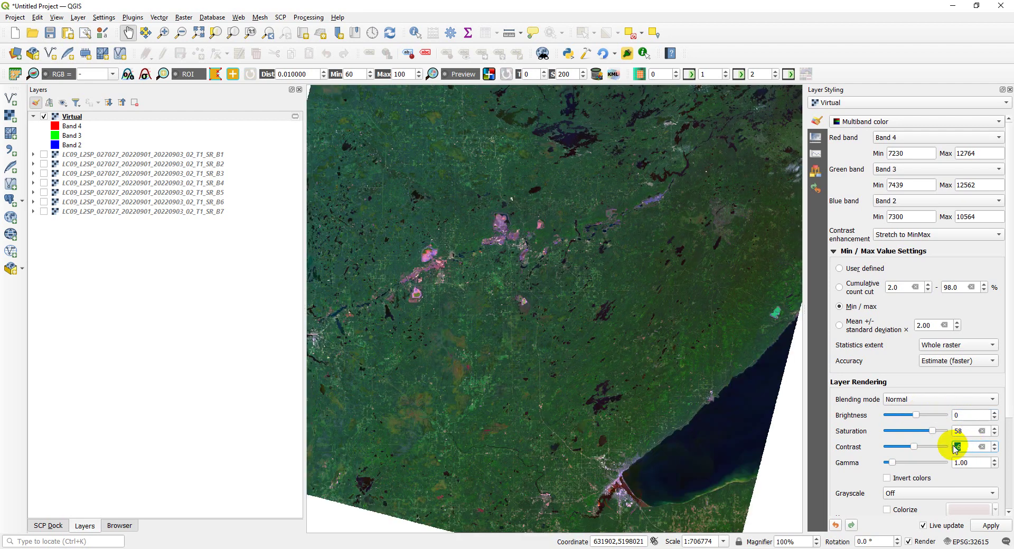
{"action": "type", "text": "0"}
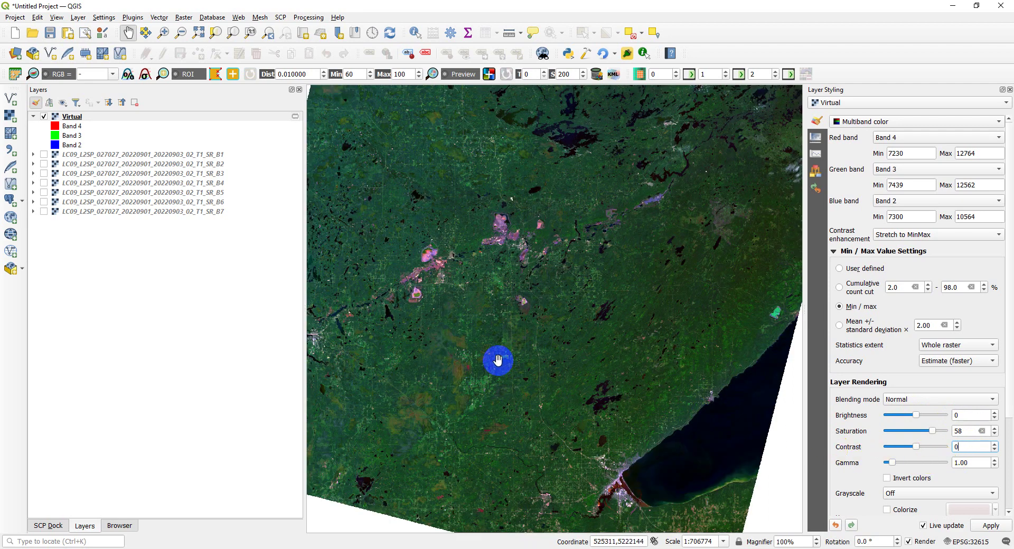
Step: Assign Band 5 to red, Band 4 to green and Band 3 to blue
{"action": "left_click_drag", "start_coordinate": [568, 233], "coordinate": [570, 291]}
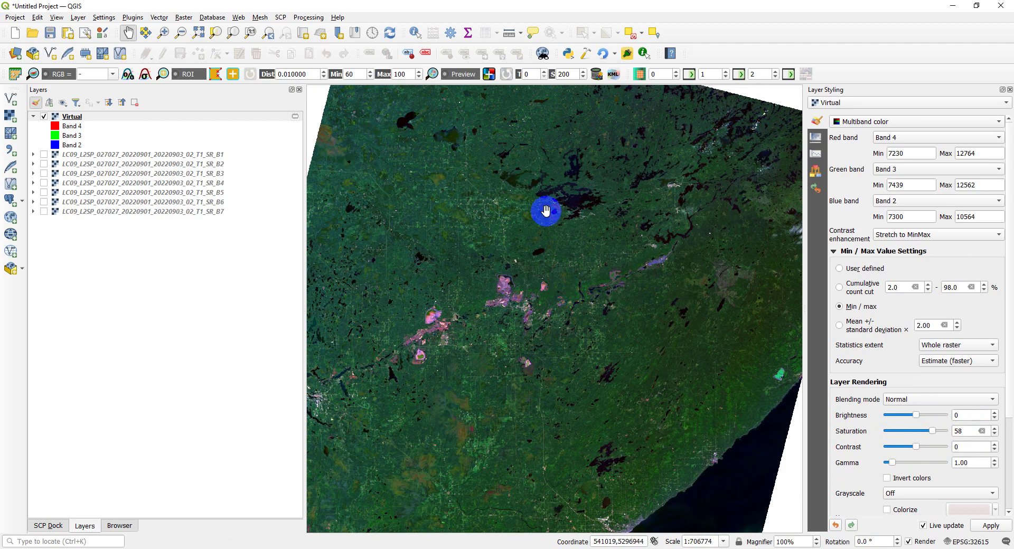
{"action": "left_click_drag", "start_coordinate": [620, 380], "coordinate": [609, 280]}
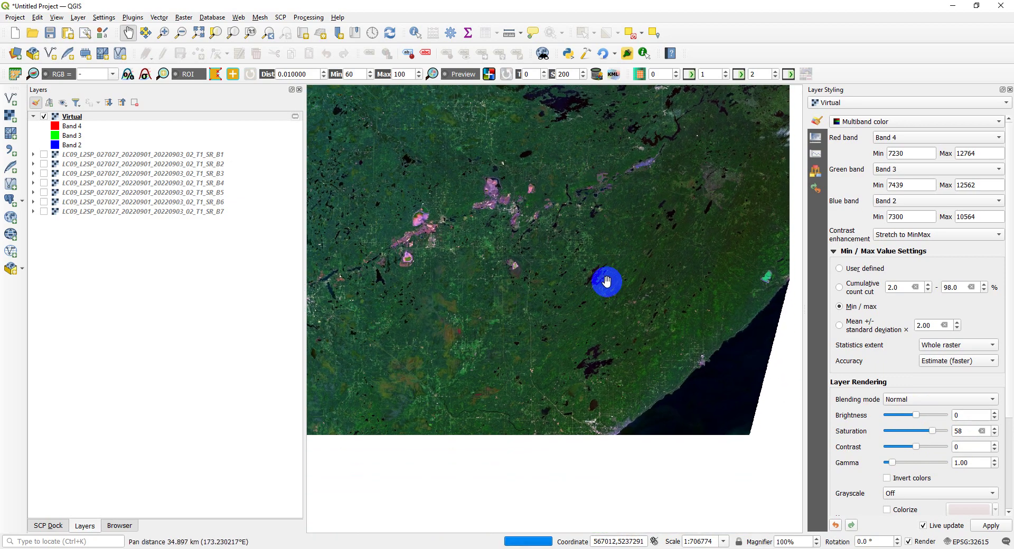
{"action": "left_click_drag", "start_coordinate": [600, 330], "coordinate": [611, 351]}
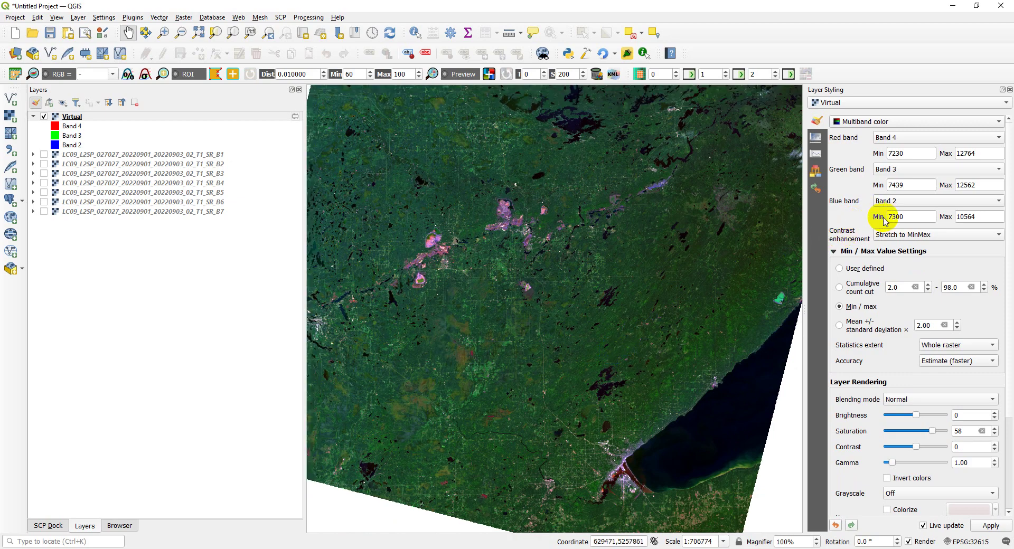
{"action": "left_click", "coordinate": [989, 137]}
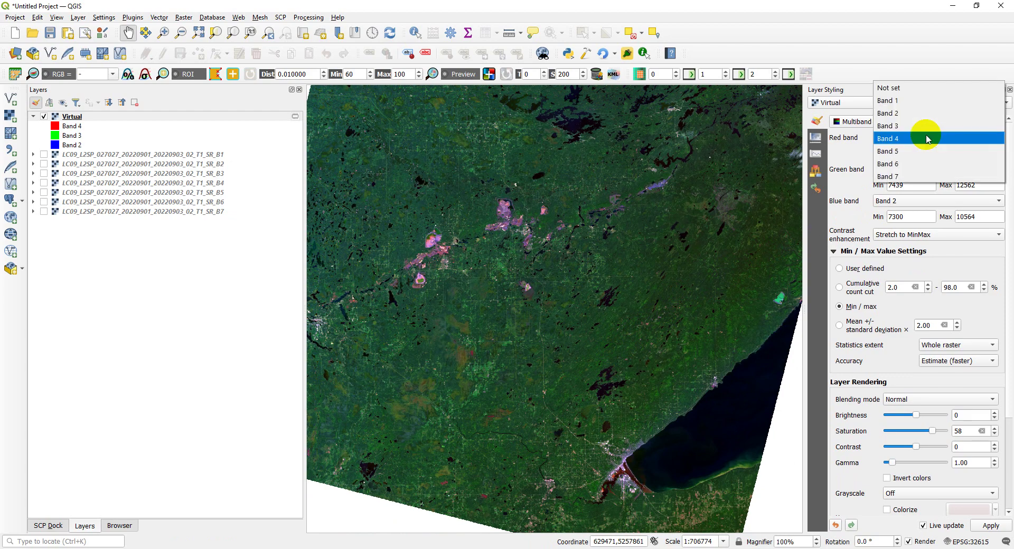
{"action": "left_click", "coordinate": [904, 151]}
{"action": "left_click", "coordinate": [905, 169]}
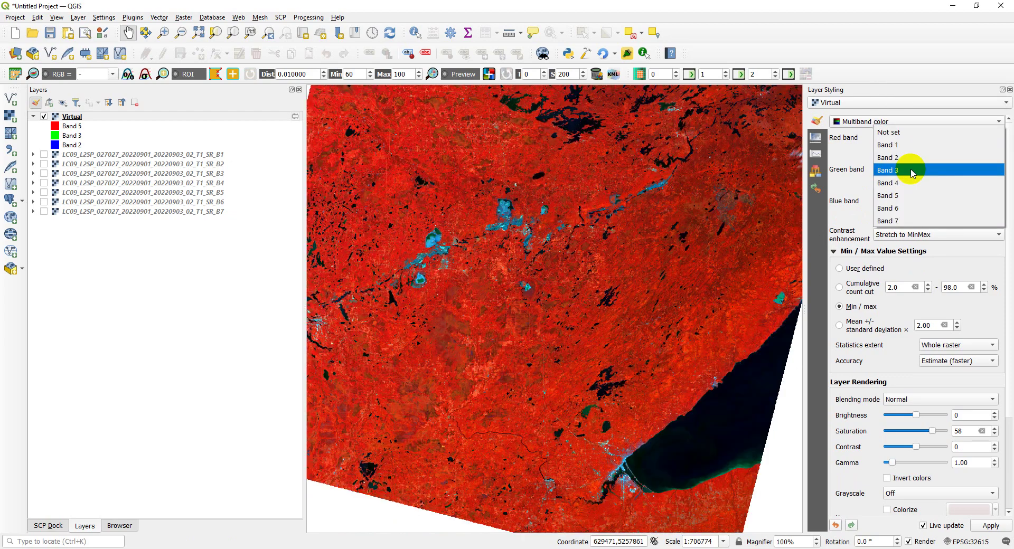
{"action": "left_click", "coordinate": [909, 184]}
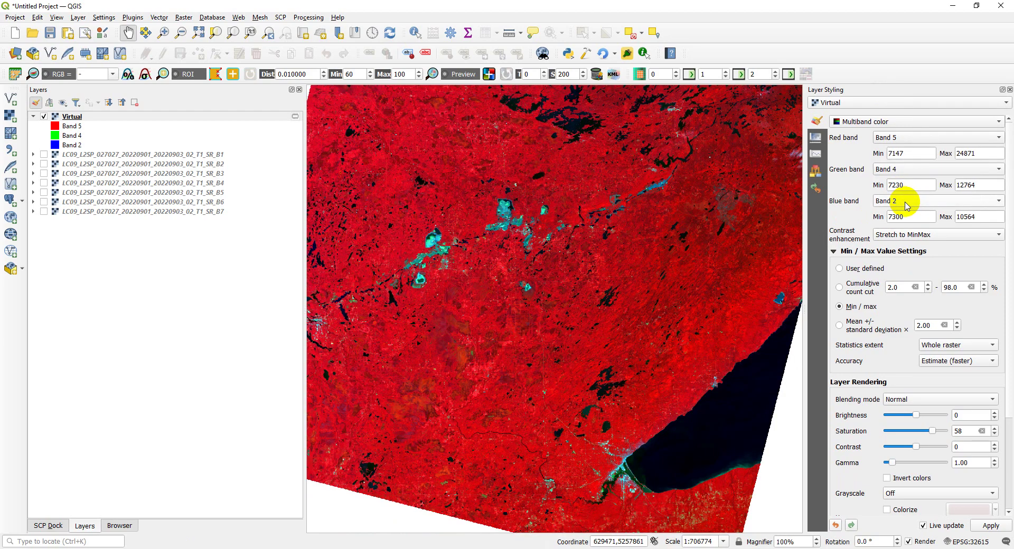
{"action": "left_click", "coordinate": [906, 204]}
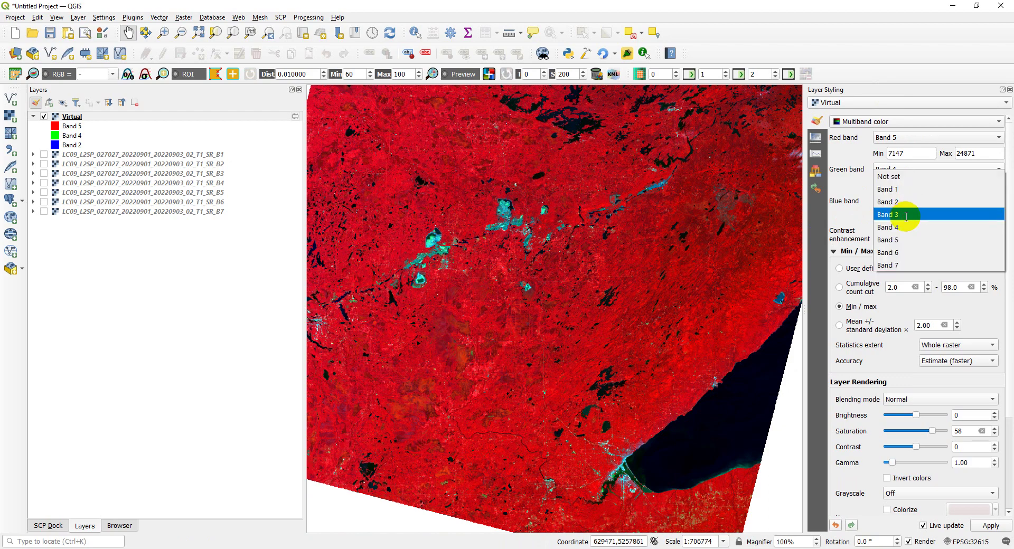
{"action": "left_click", "coordinate": [903, 214]}
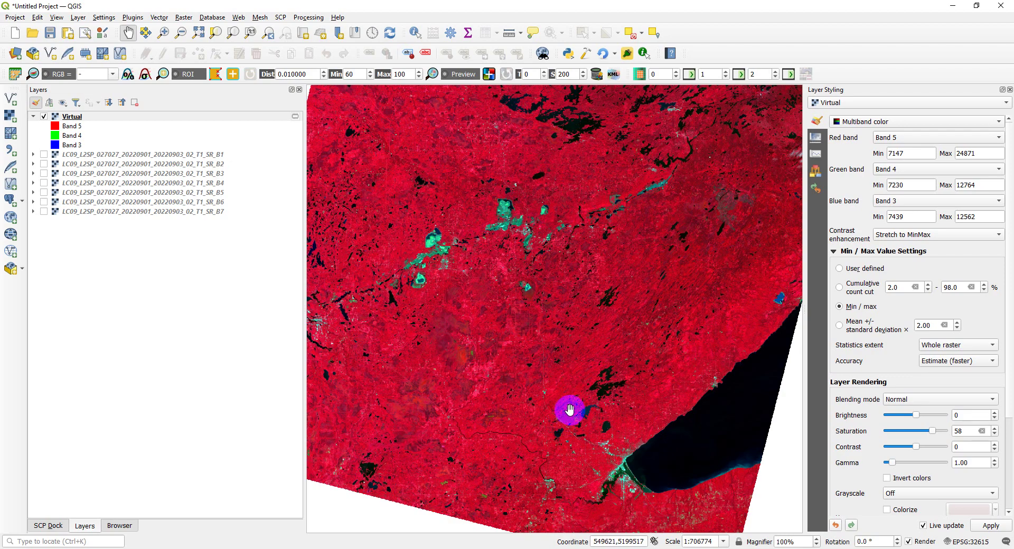
Step: Lower saturation to 50 and pan to the lakes near the shore
{"action": "scroll", "coordinate": [633, 415], "scroll_direction": "up", "scroll_amount": 2}
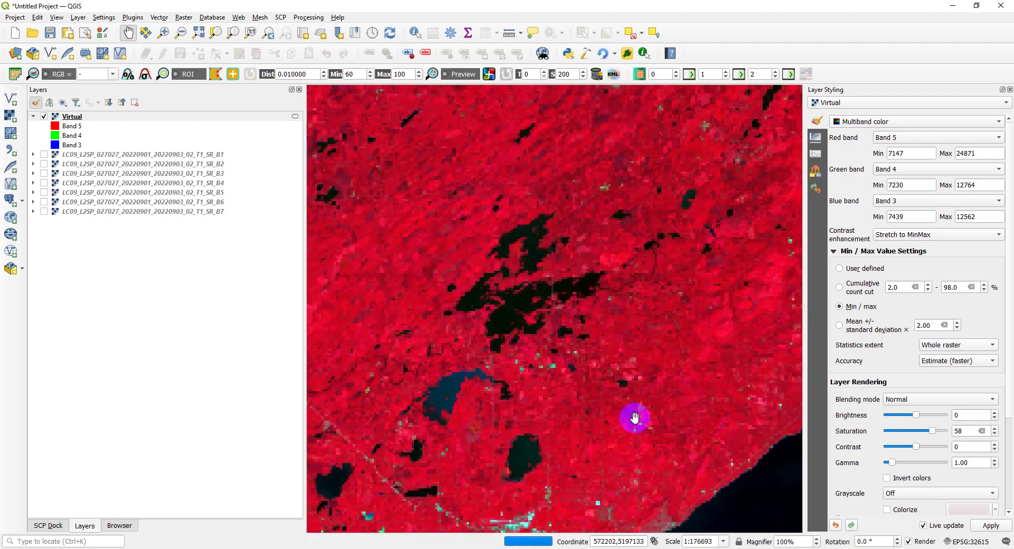
{"action": "left_click_drag", "start_coordinate": [982, 431], "coordinate": [945, 433]}
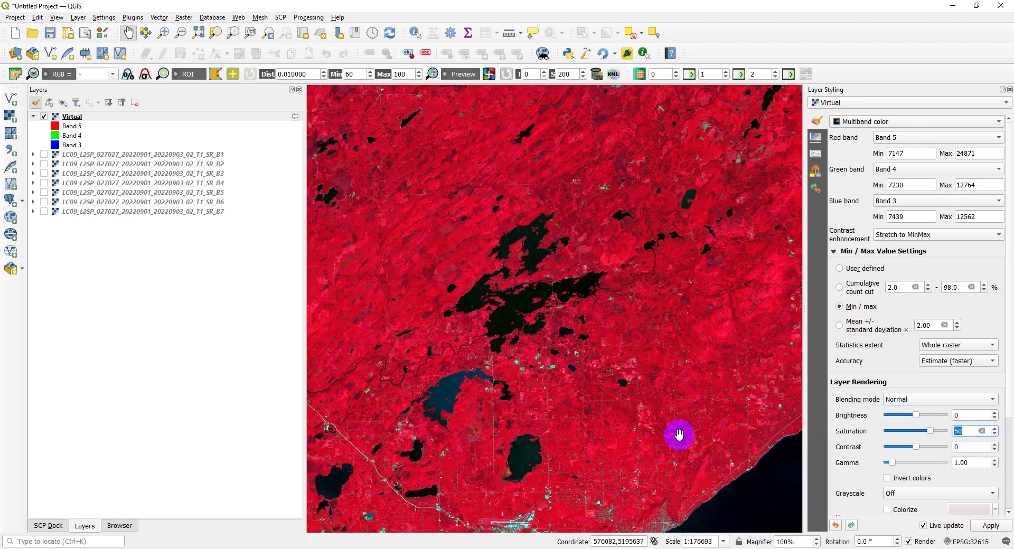
{"action": "left_click_drag", "start_coordinate": [591, 470], "coordinate": [610, 339]}
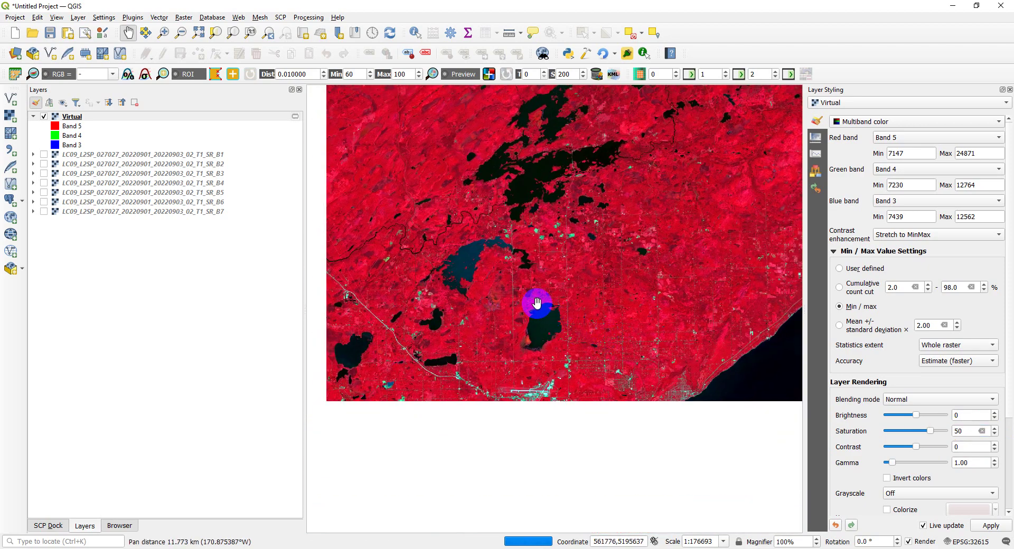
{"action": "scroll", "coordinate": [567, 455], "scroll_direction": "up", "scroll_amount": 1}
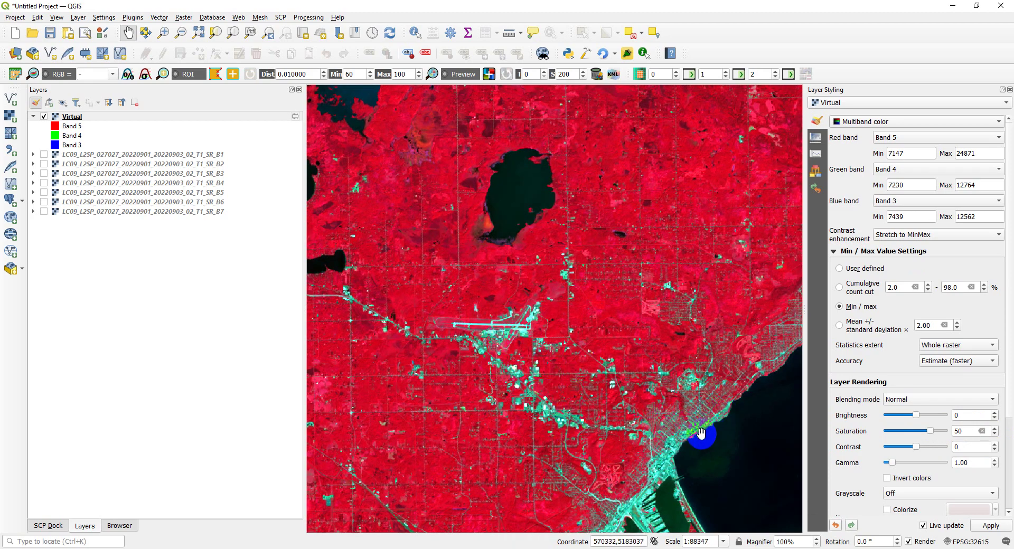
{"action": "scroll", "coordinate": [653, 389], "scroll_direction": "down", "scroll_amount": 1}
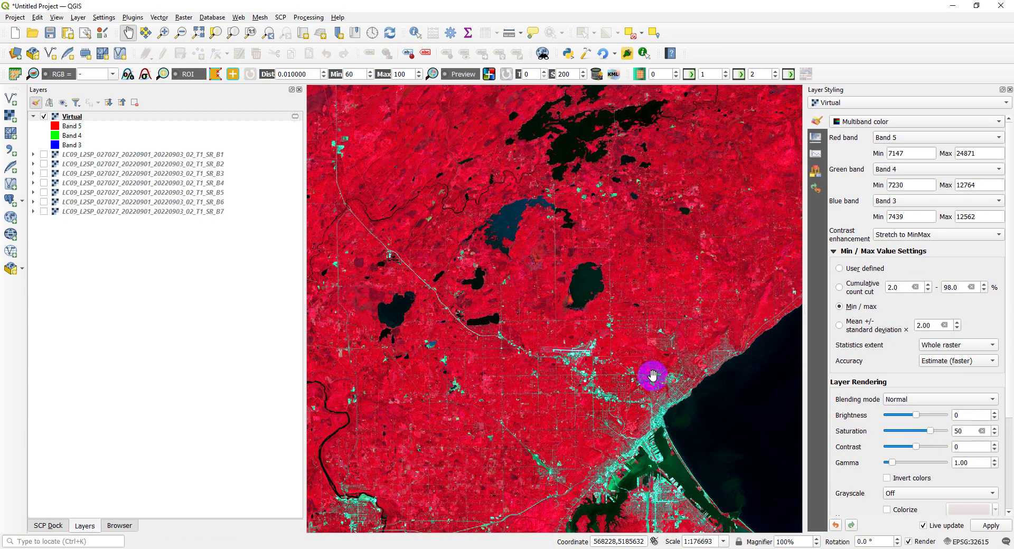
Step: Pan and zoom from the shoreline city to the northern inland mining area
{"action": "left_click_drag", "start_coordinate": [679, 463], "coordinate": [611, 362]}
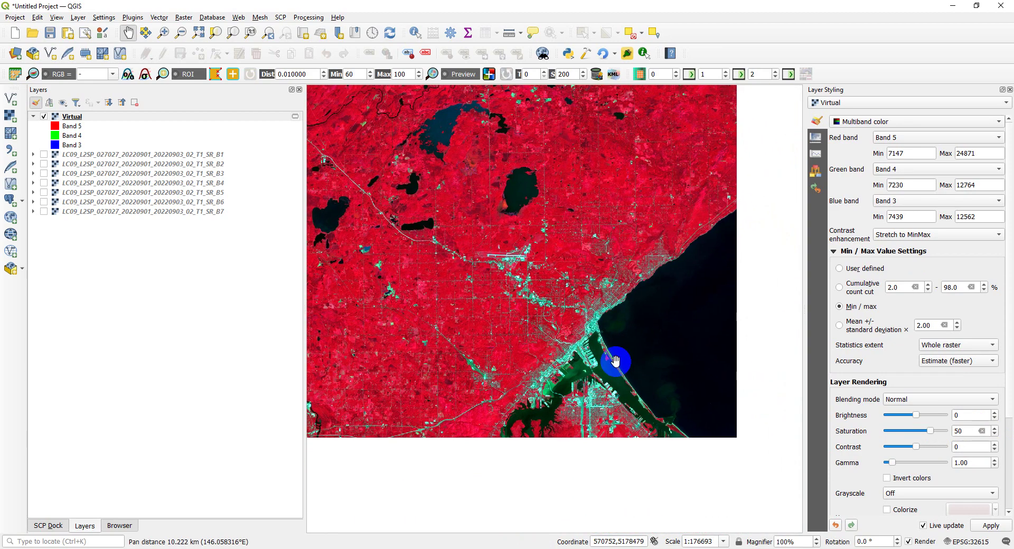
{"action": "scroll", "coordinate": [623, 390], "scroll_direction": "up", "scroll_amount": 1}
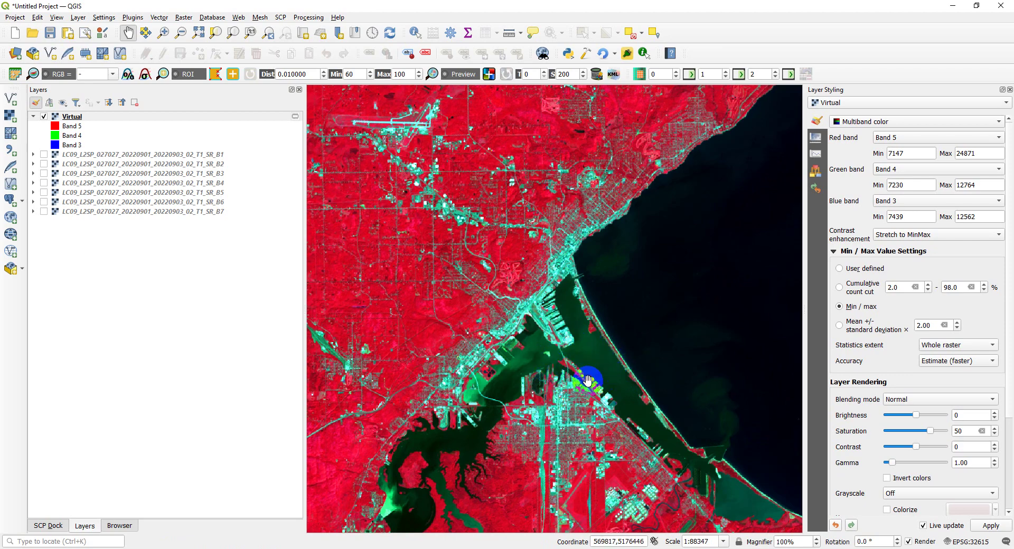
{"action": "scroll", "coordinate": [587, 378], "scroll_direction": "down", "scroll_amount": 1}
{"action": "scroll", "coordinate": [587, 378], "scroll_direction": "down", "scroll_amount": 1}
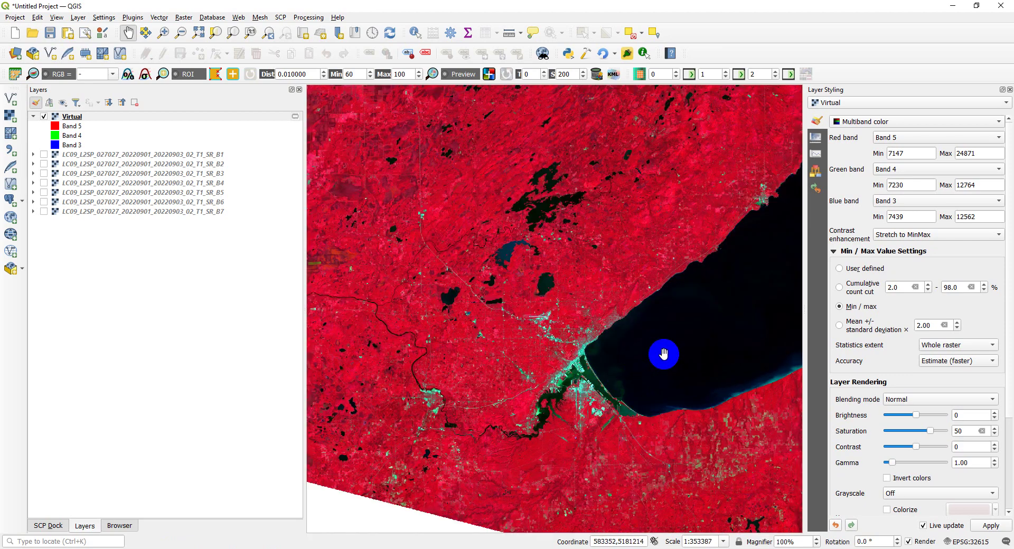
{"action": "left_click_drag", "start_coordinate": [499, 338], "coordinate": [633, 388]}
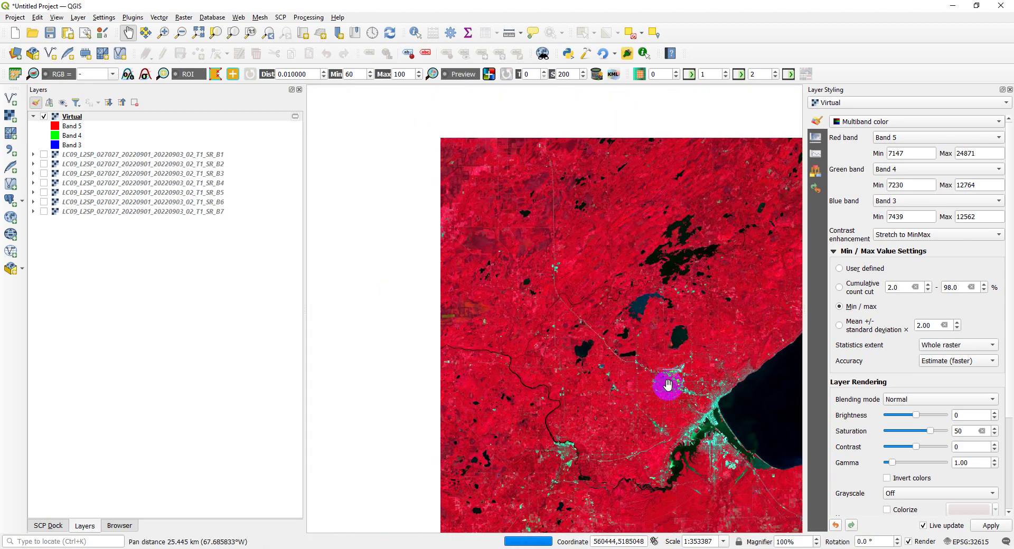
{"action": "left_click_drag", "start_coordinate": [586, 269], "coordinate": [575, 356]}
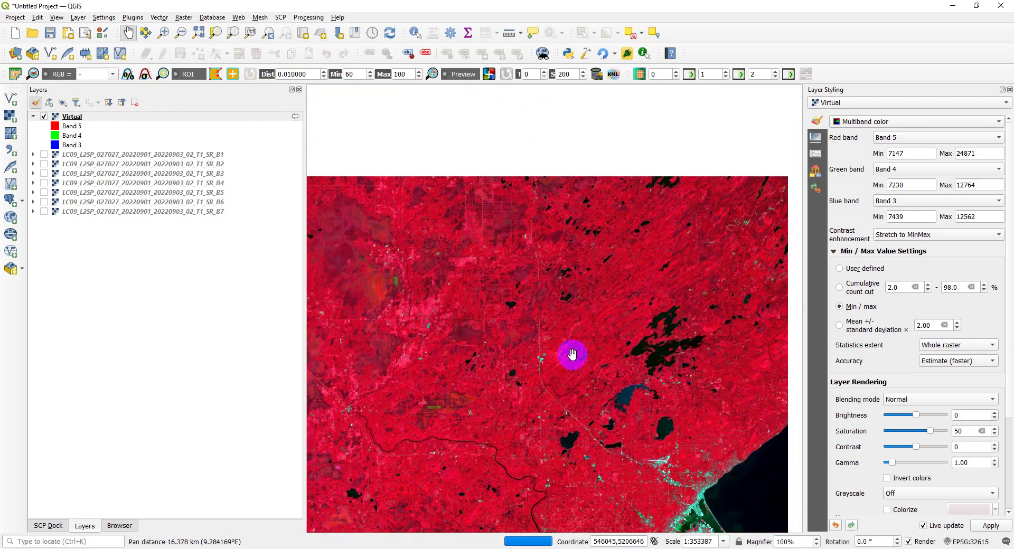
{"action": "scroll", "coordinate": [597, 357], "scroll_direction": "down", "scroll_amount": 1}
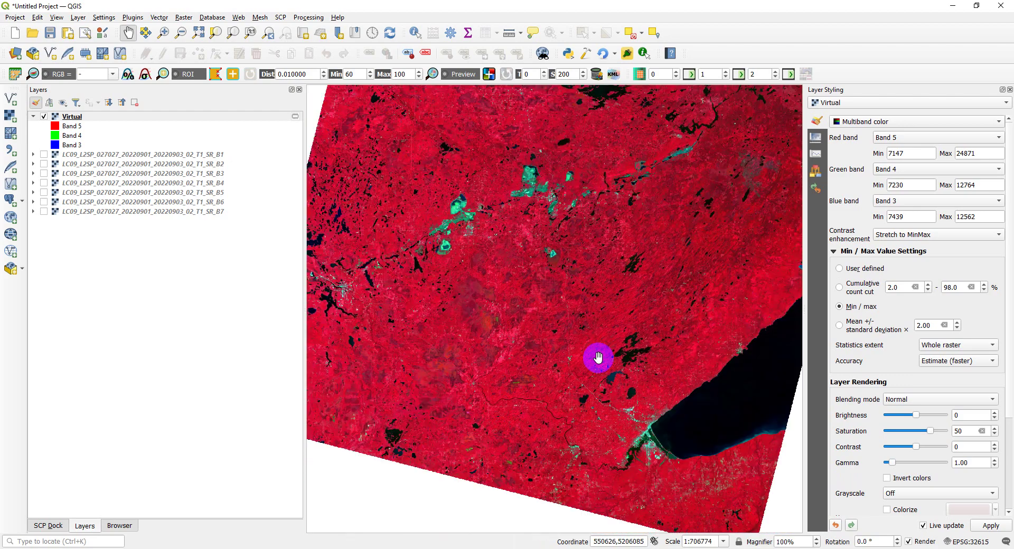
{"action": "left_click_drag", "start_coordinate": [482, 210], "coordinate": [500, 249]}
{"action": "scroll", "coordinate": [478, 247], "scroll_direction": "up", "scroll_amount": 1}
{"action": "scroll", "coordinate": [478, 247], "scroll_direction": "up", "scroll_amount": 1}
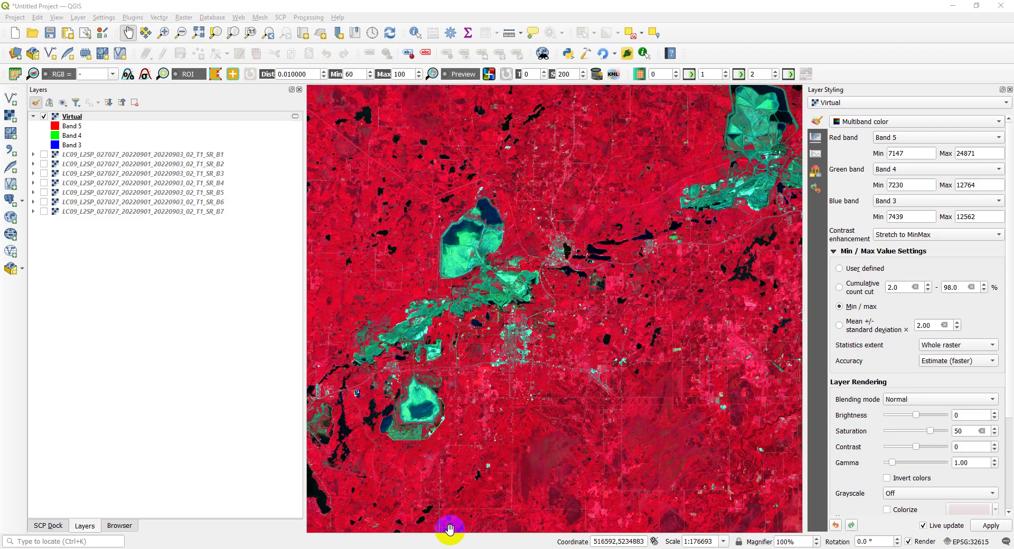
Step: Assign Band 7 to red, Band 6 to green and Band 4 to blue
{"action": "left_click", "coordinate": [414, 482]}
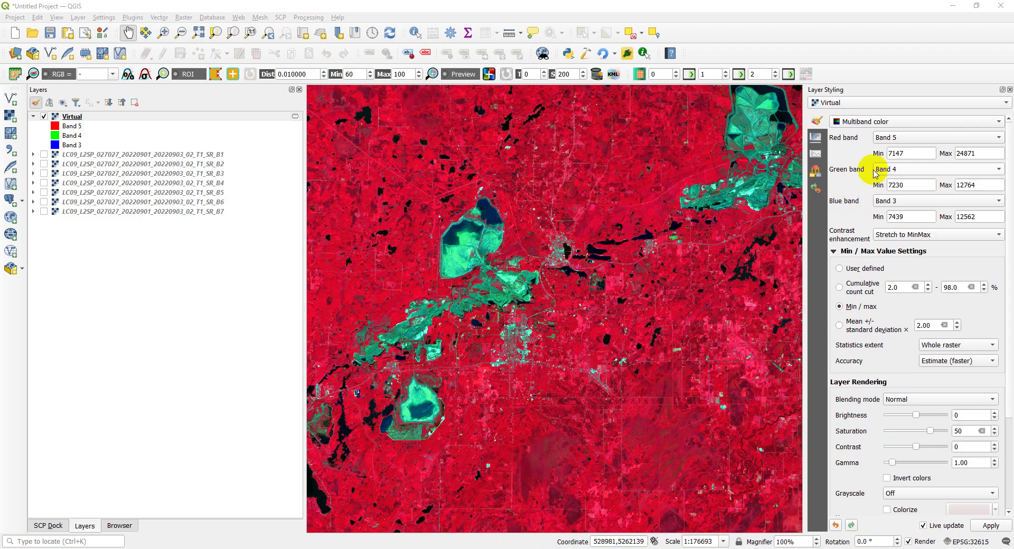
{"action": "left_click", "coordinate": [910, 144]}
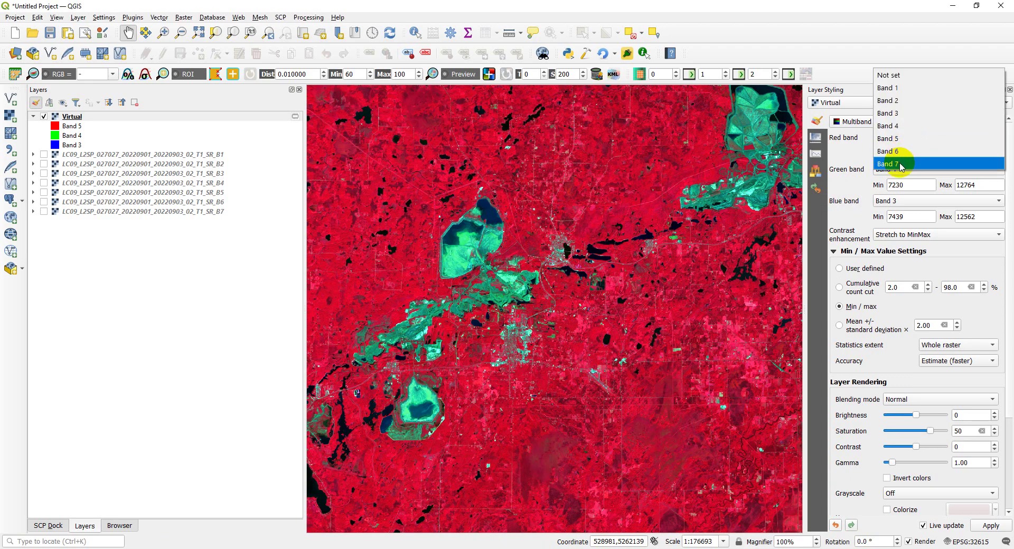
{"action": "left_click", "coordinate": [900, 165]}
{"action": "left_click", "coordinate": [918, 169]}
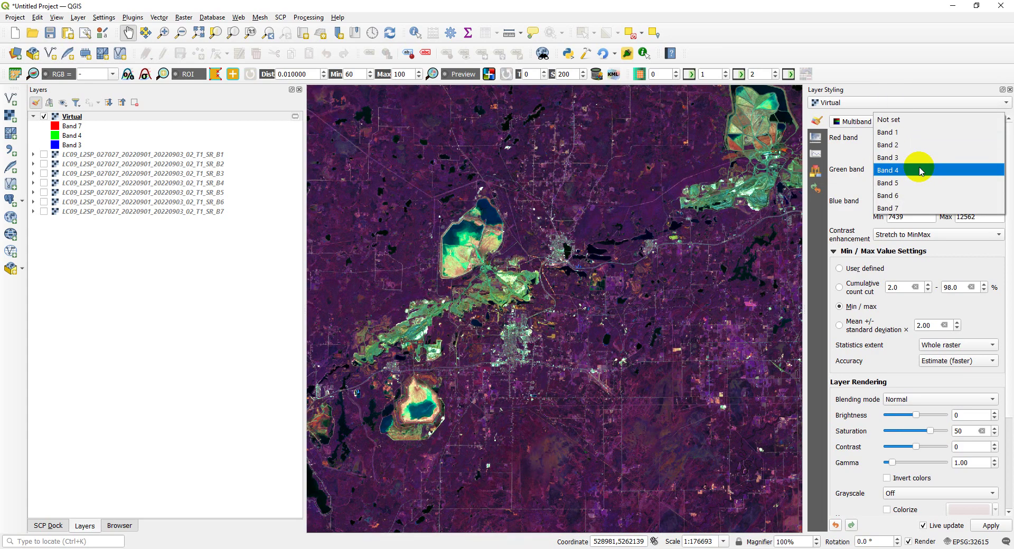
{"action": "left_click", "coordinate": [899, 197]}
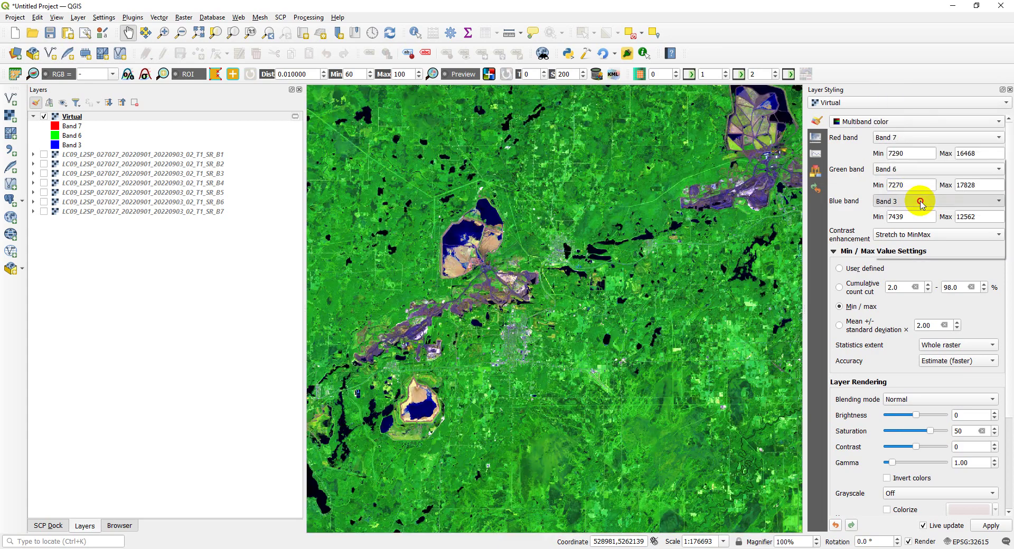
{"action": "left_click", "coordinate": [920, 201]}
{"action": "left_click", "coordinate": [909, 216]}
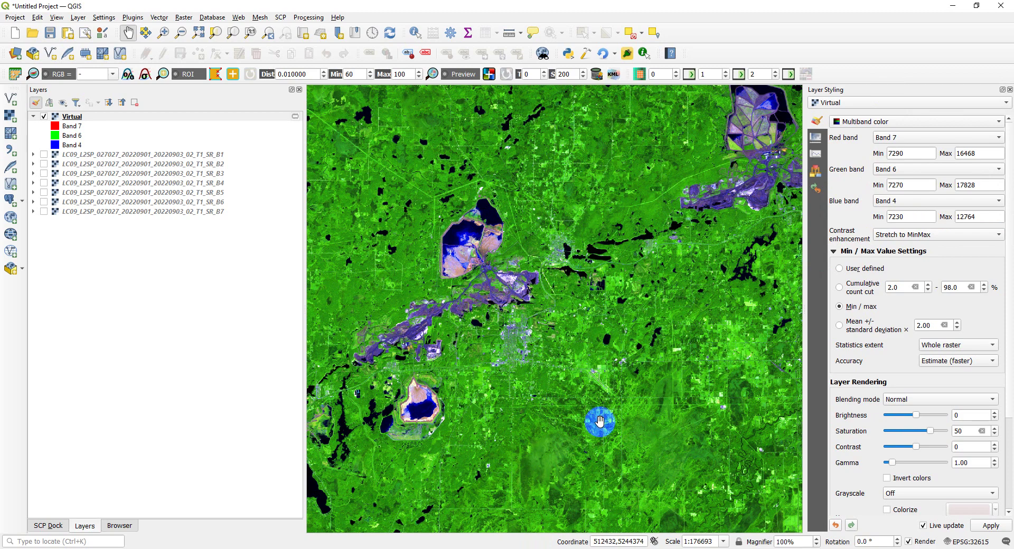
Step: Zoom out on the 7-6-4 composite to bring the whole scene into view
{"action": "scroll", "coordinate": [599, 421], "scroll_direction": "down", "scroll_amount": 1}
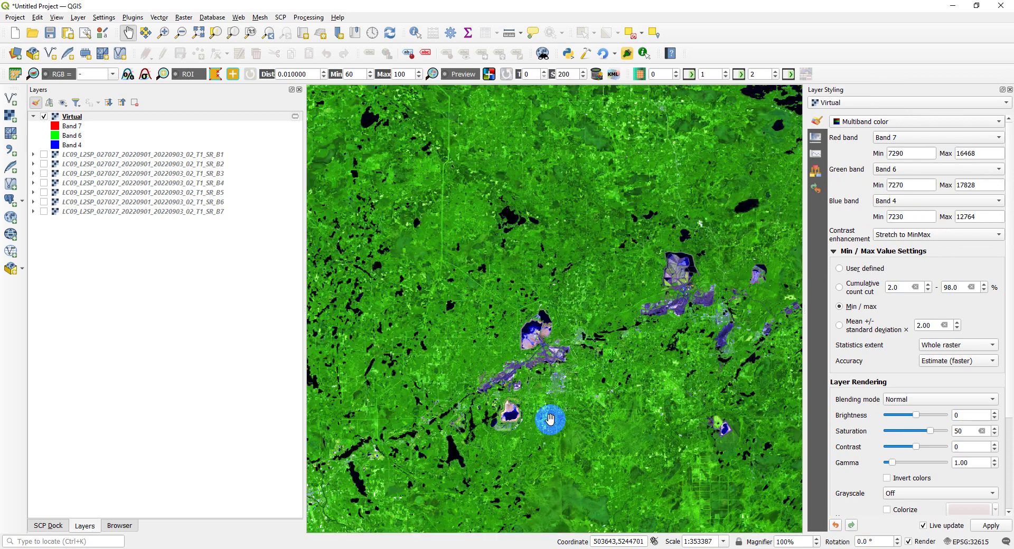
{"action": "left_click_drag", "start_coordinate": [657, 441], "coordinate": [577, 363]}
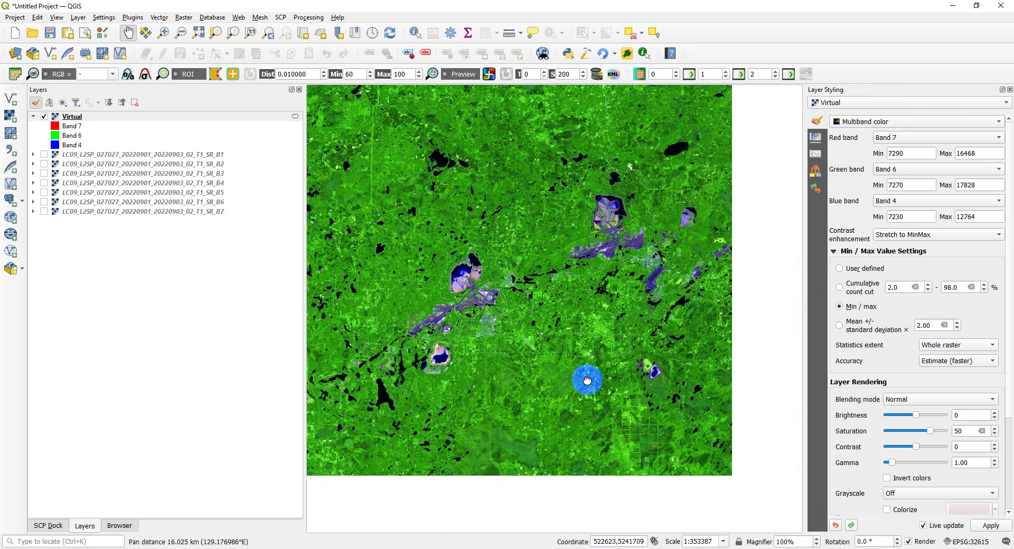
{"action": "scroll", "coordinate": [583, 365], "scroll_direction": "down", "scroll_amount": 1}
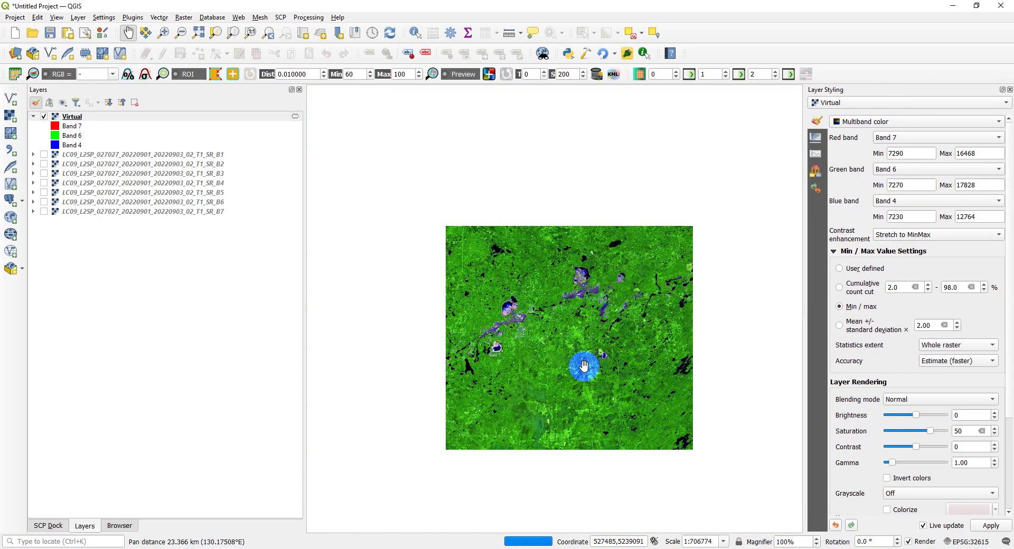
{"action": "left_click_drag", "start_coordinate": [717, 430], "coordinate": [644, 325]}
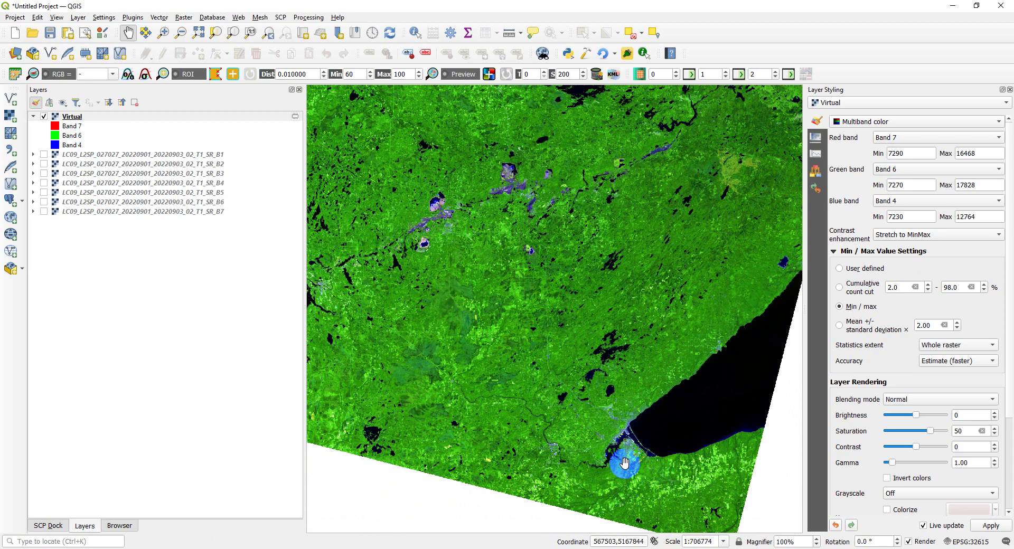
{"action": "scroll", "coordinate": [627, 452], "scroll_direction": "up", "scroll_amount": 1}
{"action": "scroll", "coordinate": [623, 449], "scroll_direction": "up", "scroll_amount": 1}
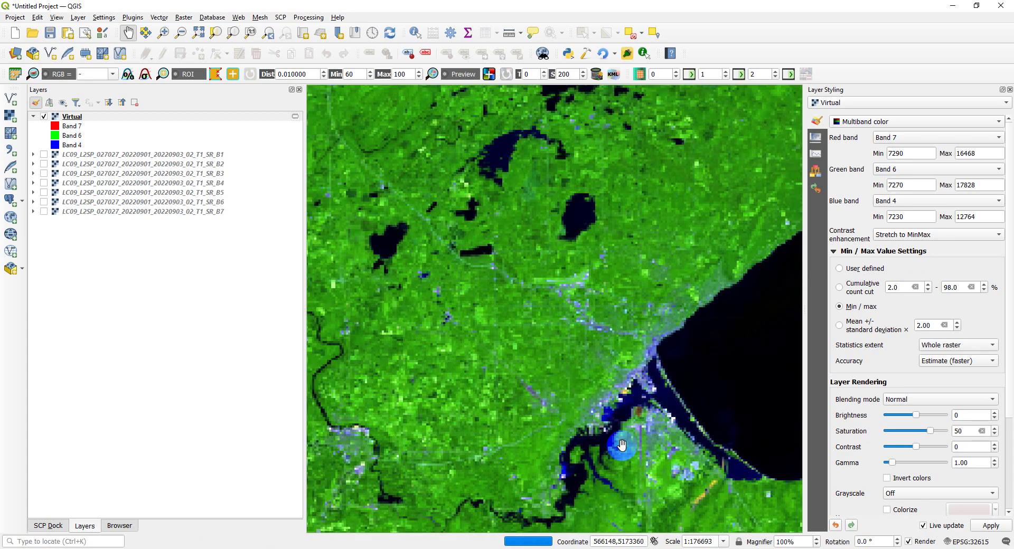
Step: Pan from the harbour city north to centre the inland lakes
{"action": "left_click_drag", "start_coordinate": [643, 287], "coordinate": [685, 386]}
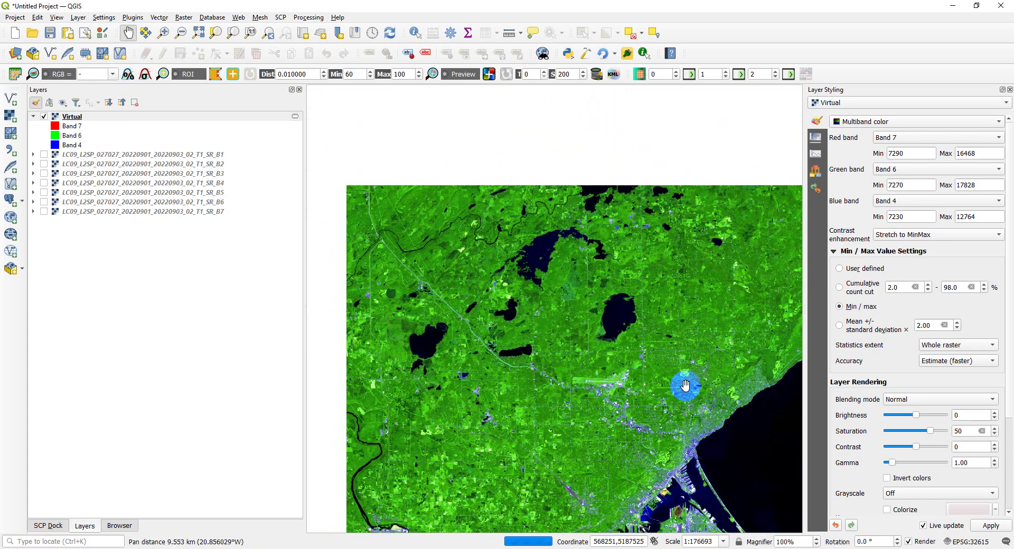
{"action": "scroll", "coordinate": [678, 382], "scroll_direction": "down", "scroll_amount": 1}
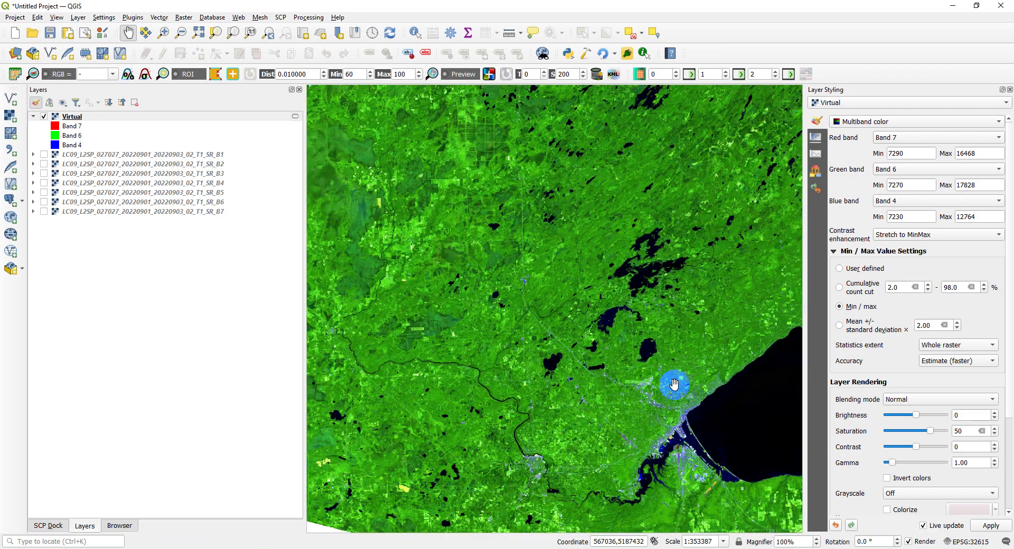
{"action": "left_click_drag", "start_coordinate": [666, 411], "coordinate": [640, 367]}
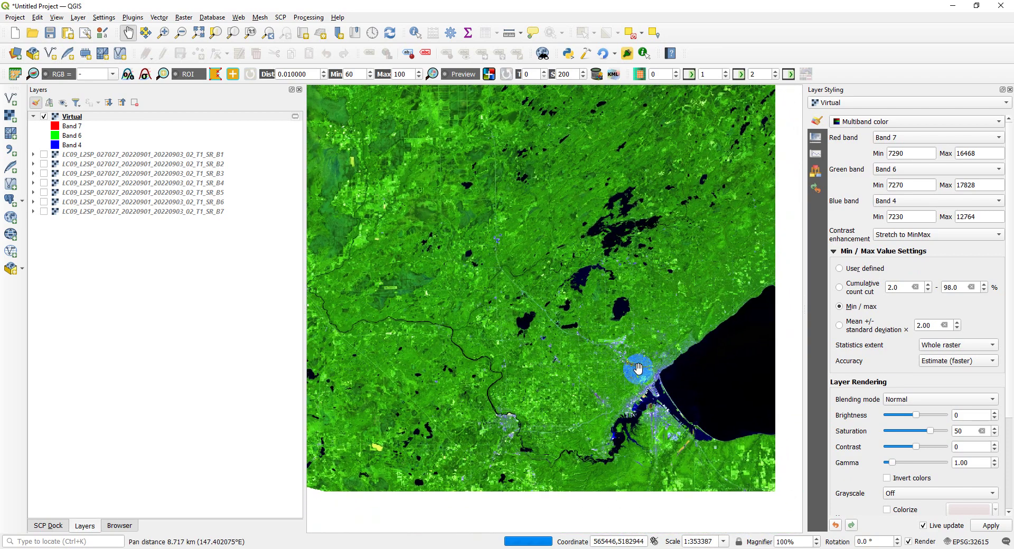
{"action": "left_click_drag", "start_coordinate": [654, 266], "coordinate": [664, 300]}
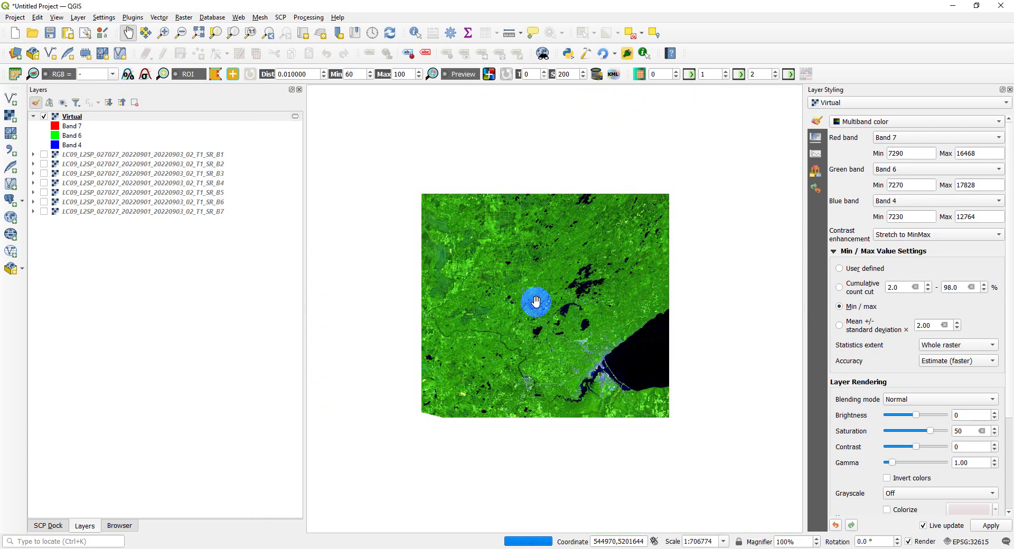
{"action": "scroll", "coordinate": [516, 331], "scroll_direction": "down", "scroll_amount": 1}
{"action": "left_click_drag", "start_coordinate": [546, 198], "coordinate": [554, 334]}
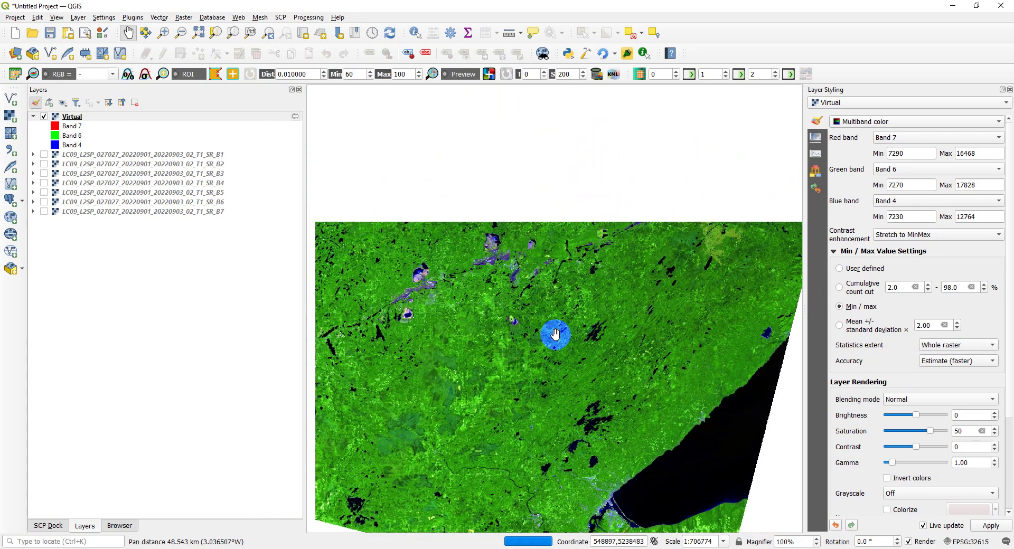
{"action": "left_click_drag", "start_coordinate": [461, 236], "coordinate": [543, 261]}
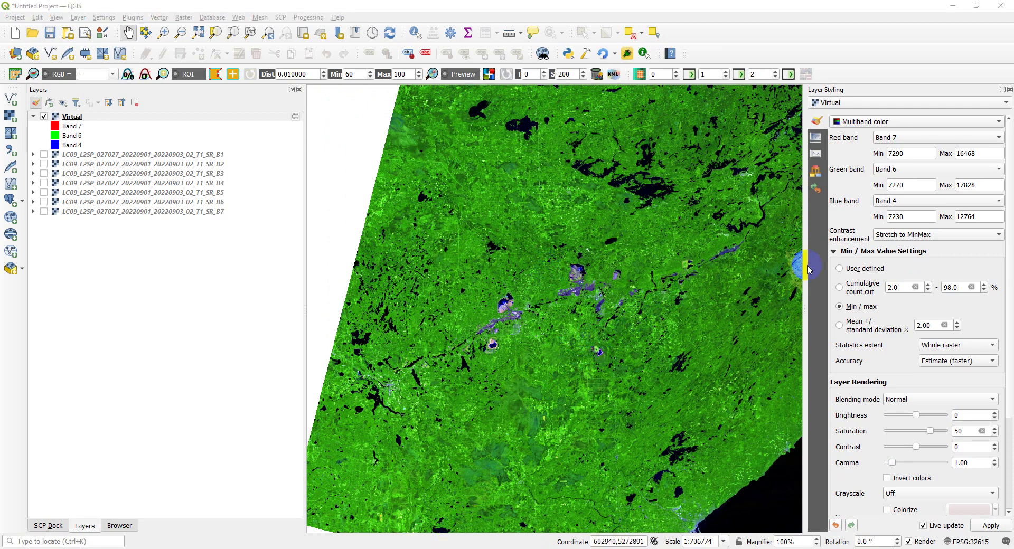
Step: Assign Band 6 to red, Band 5 to green and Band 2 to blue
{"action": "left_click", "coordinate": [932, 138]}
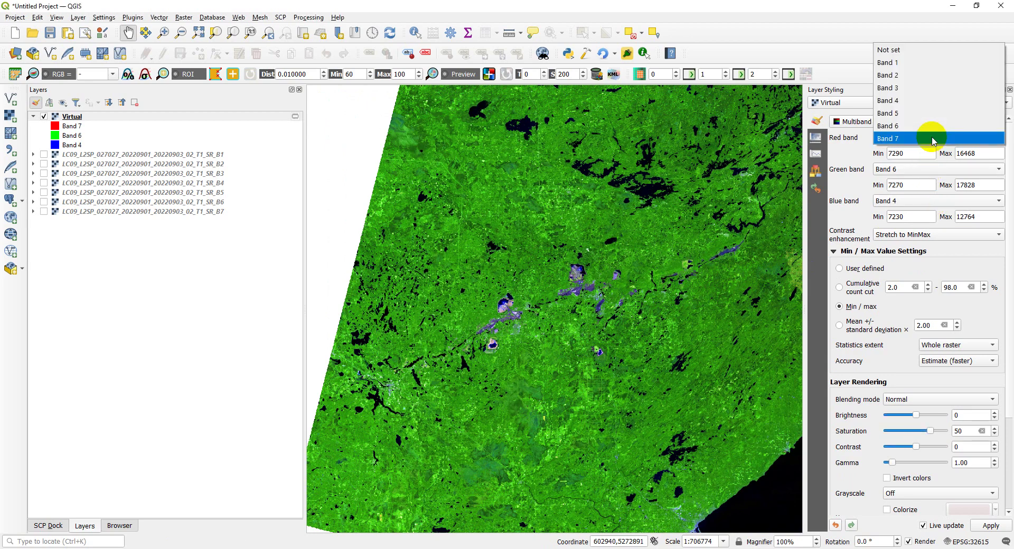
{"action": "left_click", "coordinate": [926, 129]}
{"action": "left_click", "coordinate": [922, 168]}
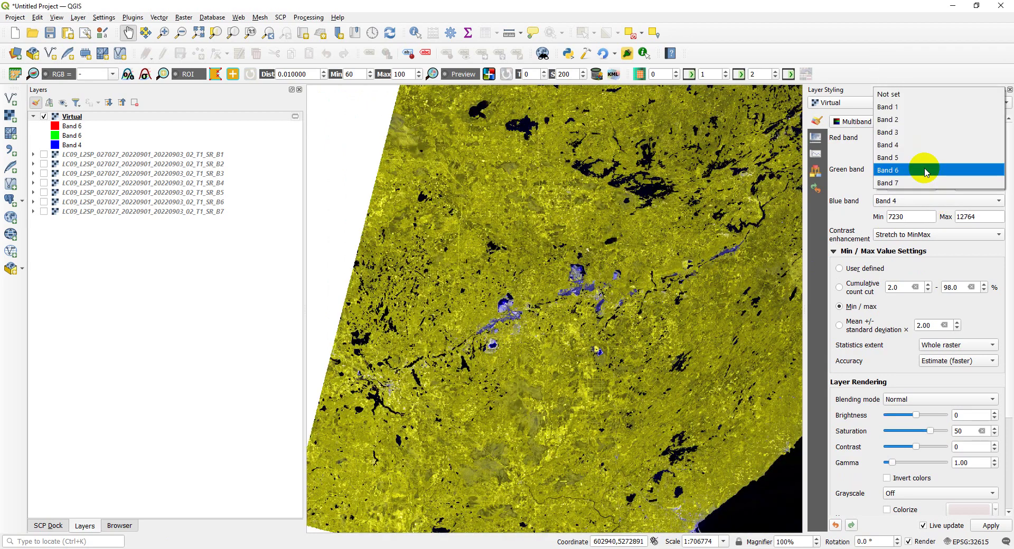
{"action": "left_click", "coordinate": [917, 157]}
{"action": "left_click", "coordinate": [917, 201]}
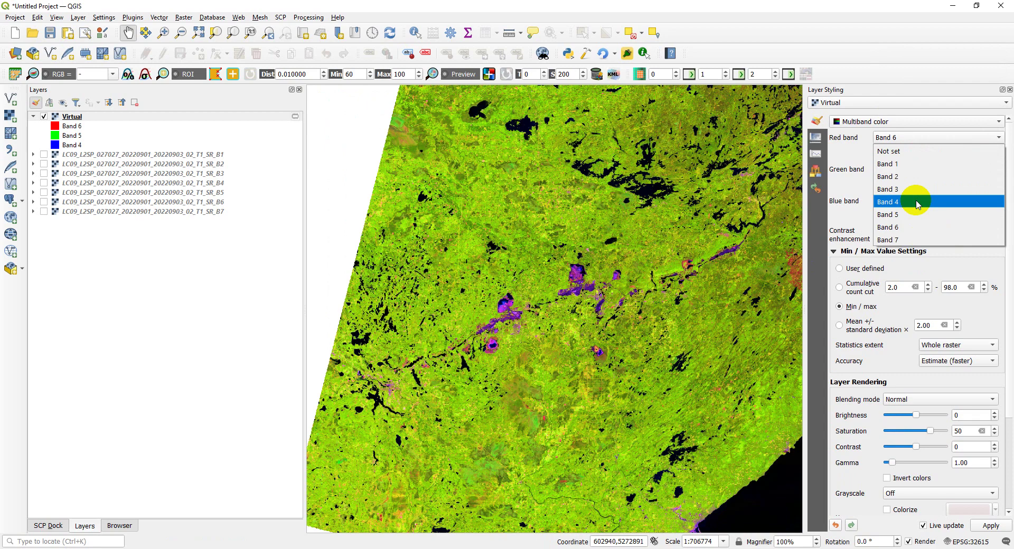
{"action": "left_click", "coordinate": [907, 174]}
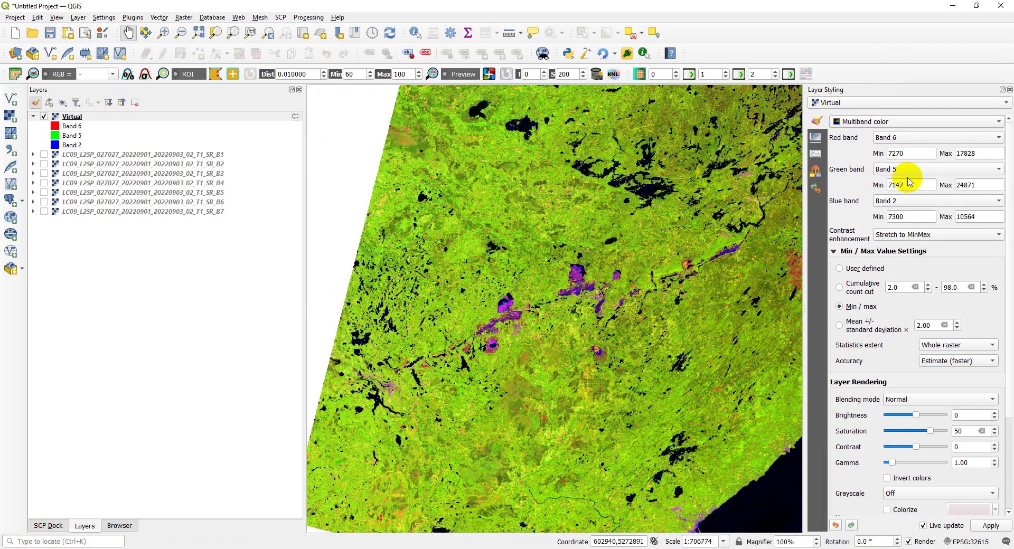
{"action": "left_click", "coordinate": [780, 382]}
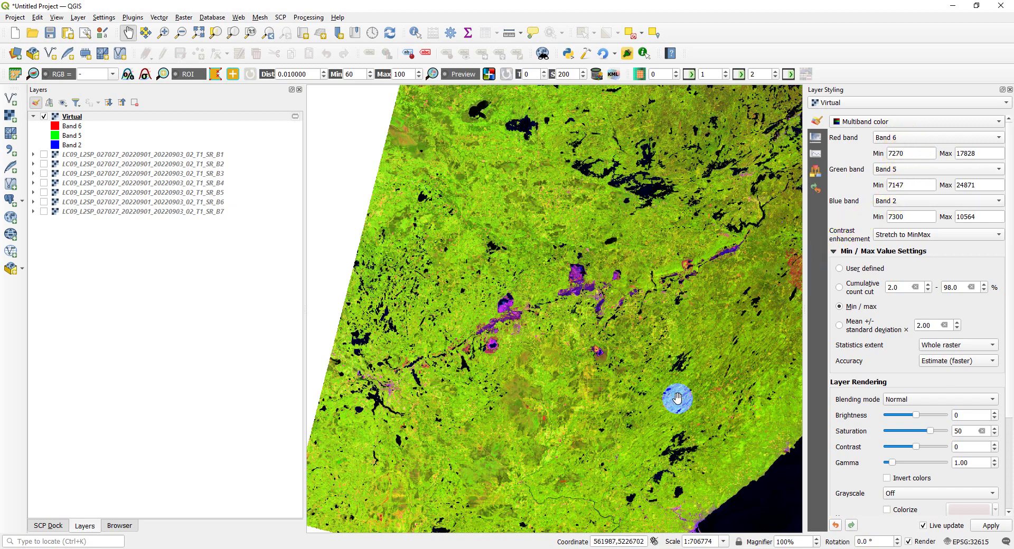
Step: Zoom into the lakeshore and neighbouring fields, then zoom back out
{"action": "left_click_drag", "start_coordinate": [664, 423], "coordinate": [607, 317]}
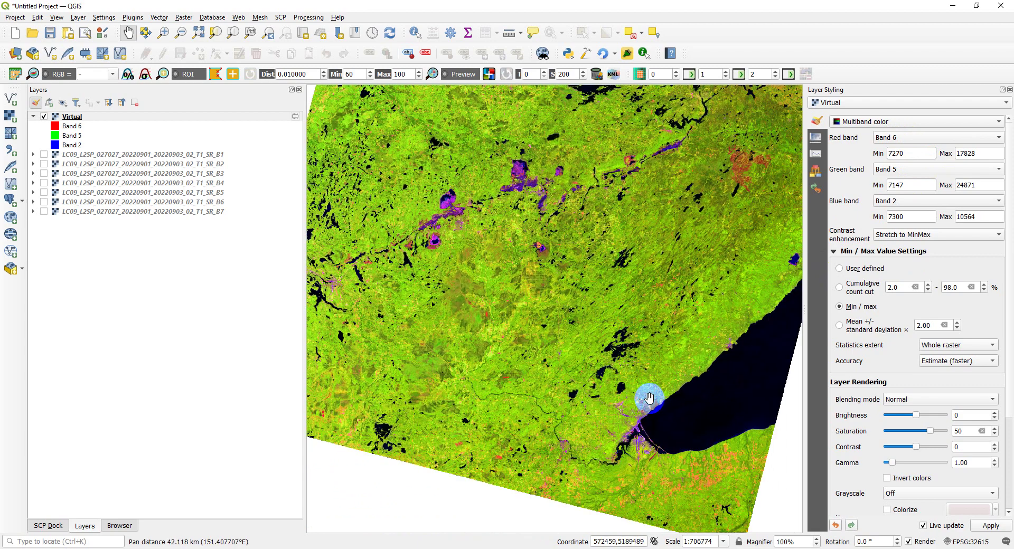
{"action": "scroll", "coordinate": [640, 362], "scroll_direction": "up", "scroll_amount": 2}
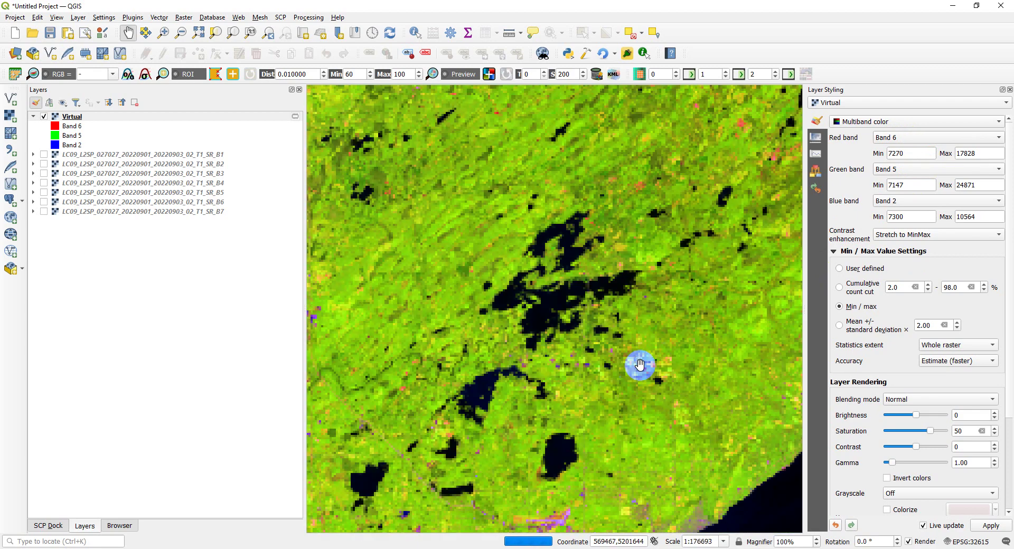
{"action": "scroll", "coordinate": [635, 366], "scroll_direction": "up", "scroll_amount": 1}
{"action": "scroll", "coordinate": [618, 374], "scroll_direction": "up", "scroll_amount": 1}
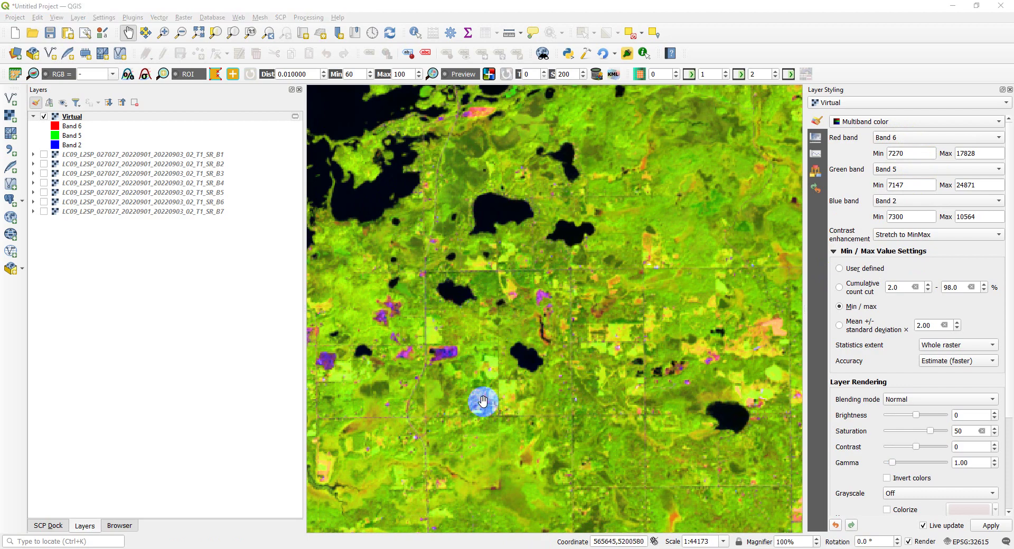
{"action": "left_click_drag", "start_coordinate": [482, 402], "coordinate": [570, 389]}
{"action": "scroll", "coordinate": [574, 390], "scroll_direction": "down", "scroll_amount": 1}
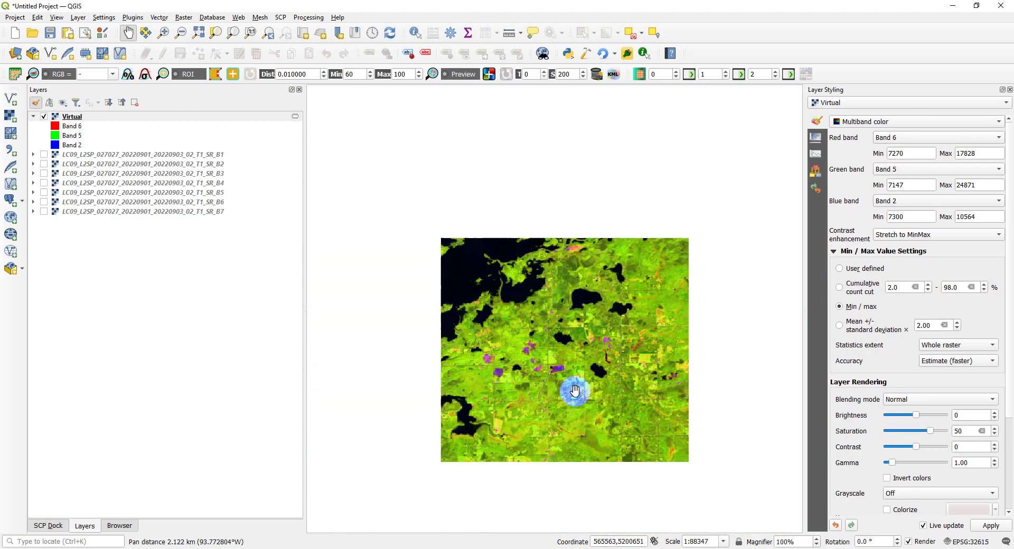
{"action": "scroll", "coordinate": [574, 391], "scroll_direction": "down", "scroll_amount": 1}
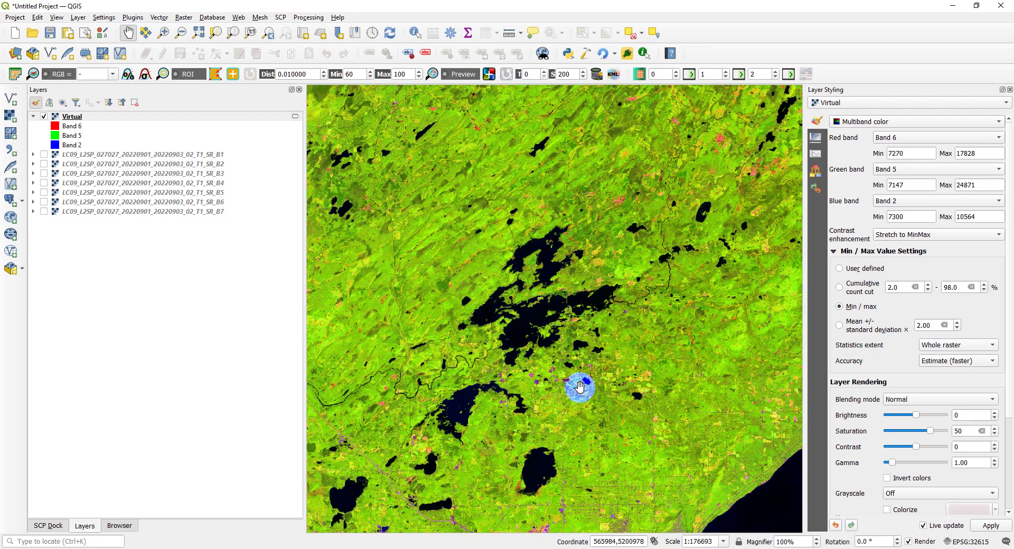
{"action": "scroll", "coordinate": [580, 387], "scroll_direction": "down", "scroll_amount": 1}
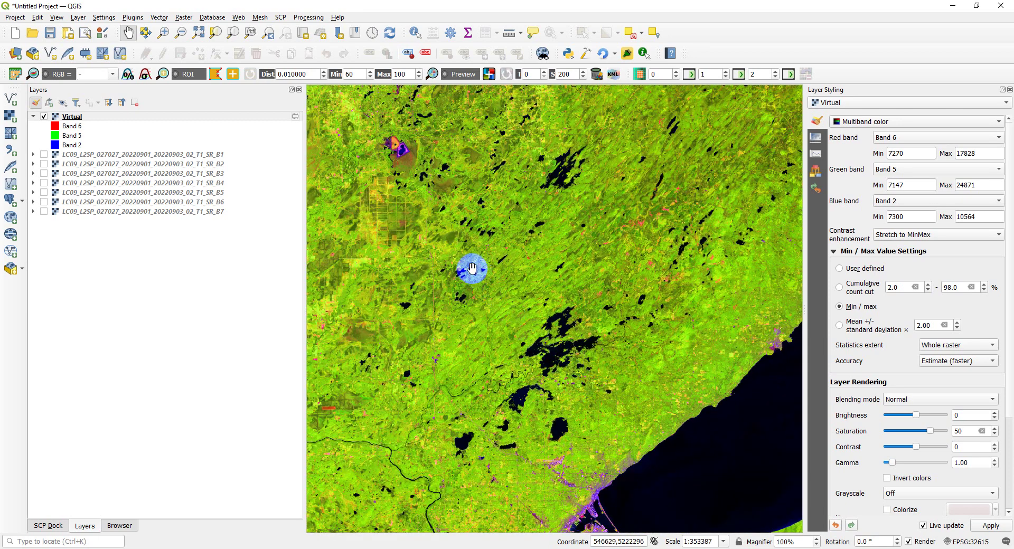
Step: Zoom and pan west of the town to centre the purple patches
{"action": "mouse_move", "coordinate": [447, 232]}
{"action": "left_mouse_down"}
{"action": "mouse_move", "coordinate": [546, 271]}
{"action": "mouse_move", "coordinate": [570, 403]}
{"action": "left_mouse_up"}
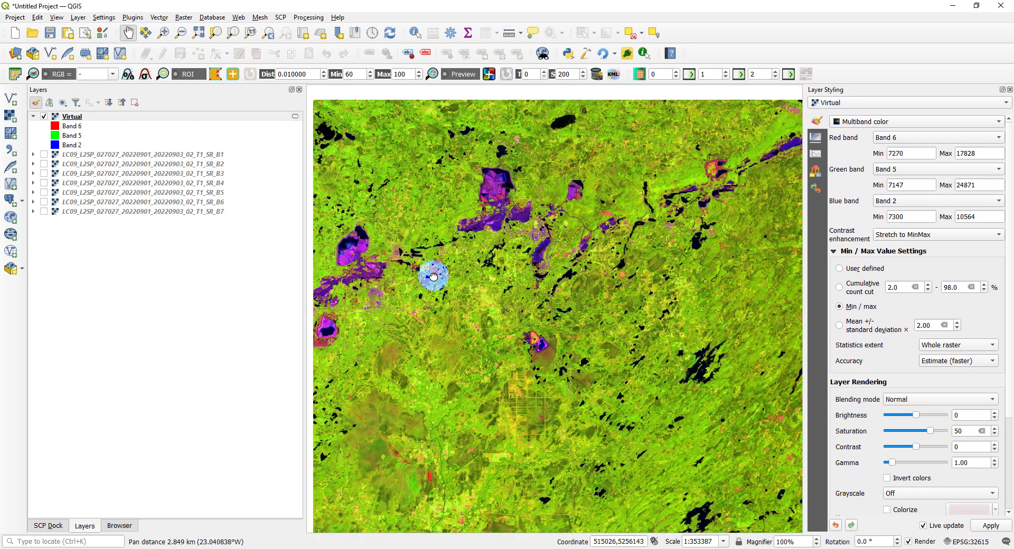
{"action": "left_click_drag", "start_coordinate": [425, 257], "coordinate": [464, 339]}
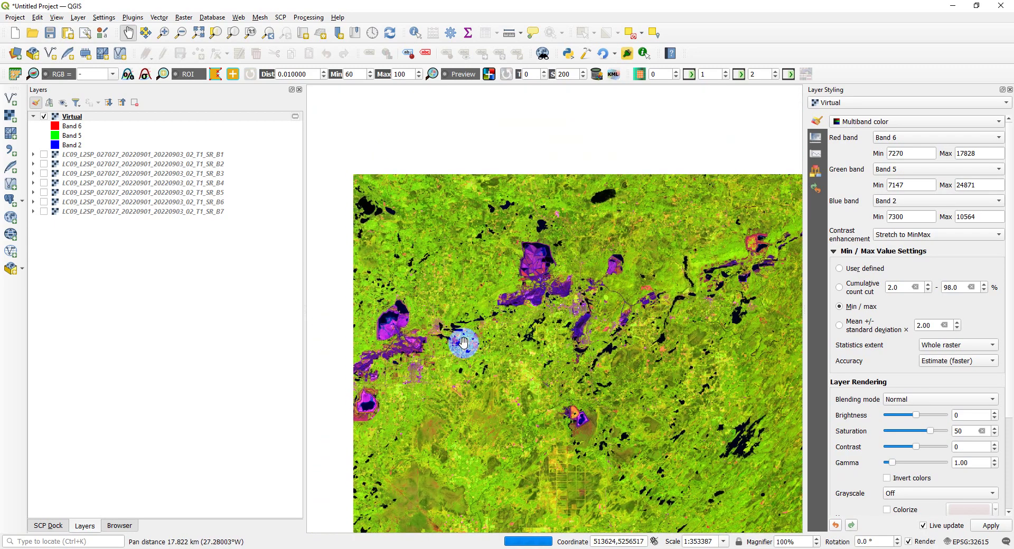
{"action": "scroll", "coordinate": [386, 384], "scroll_direction": "up", "scroll_amount": 2}
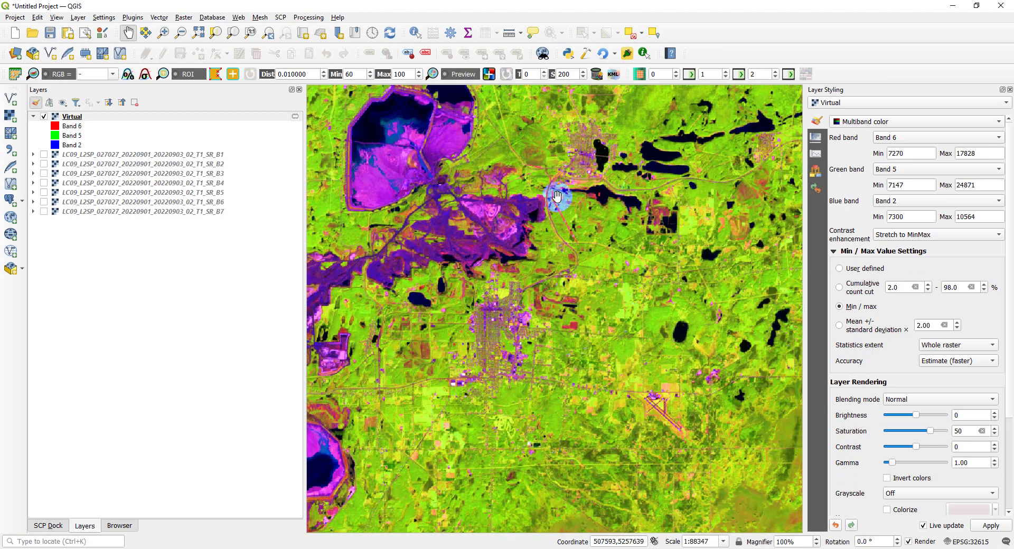
{"action": "scroll", "coordinate": [483, 361], "scroll_direction": "up", "scroll_amount": 1}
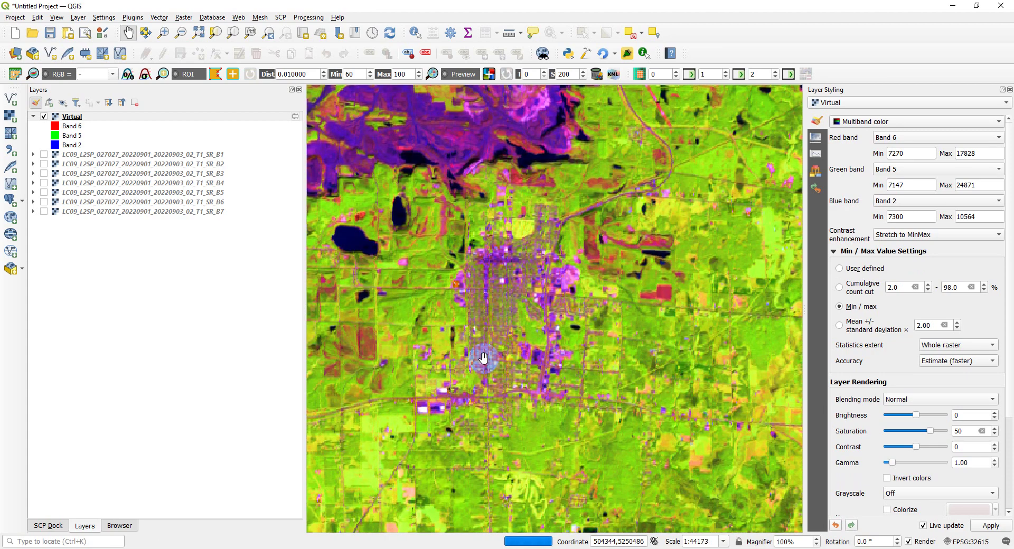
{"action": "left_click_drag", "start_coordinate": [476, 334], "coordinate": [606, 335]}
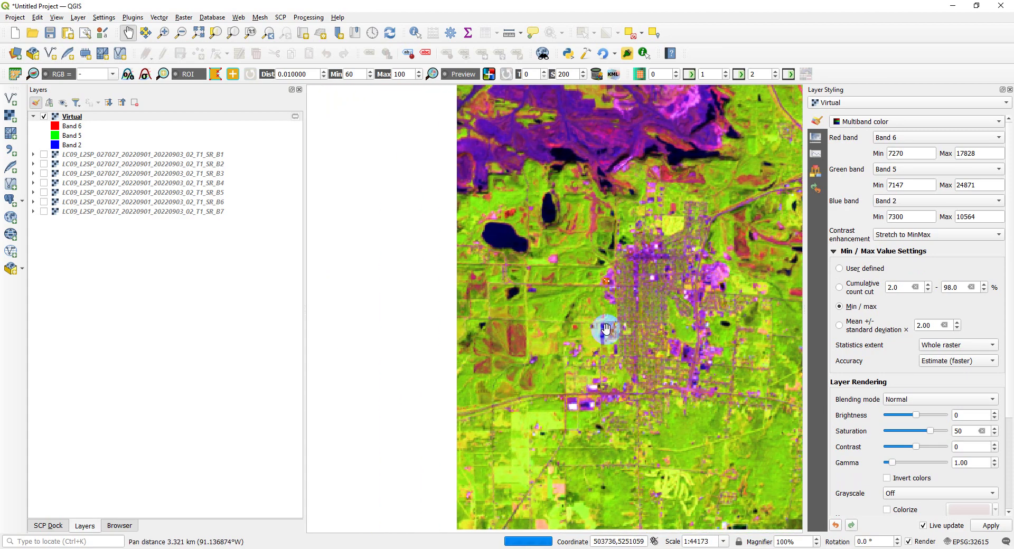
{"action": "left_click_drag", "start_coordinate": [472, 266], "coordinate": [643, 306]}
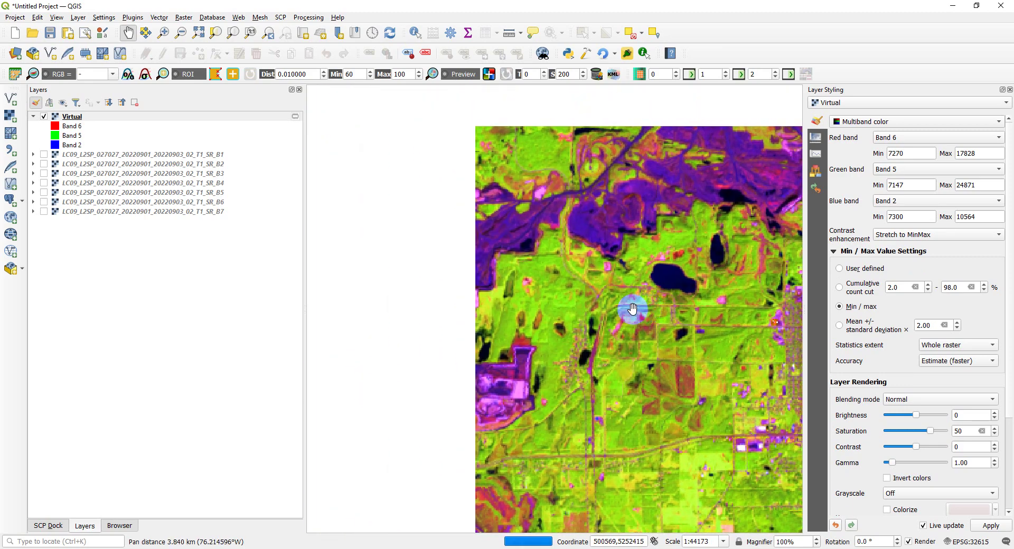
{"action": "left_click_drag", "start_coordinate": [468, 311], "coordinate": [612, 303]}
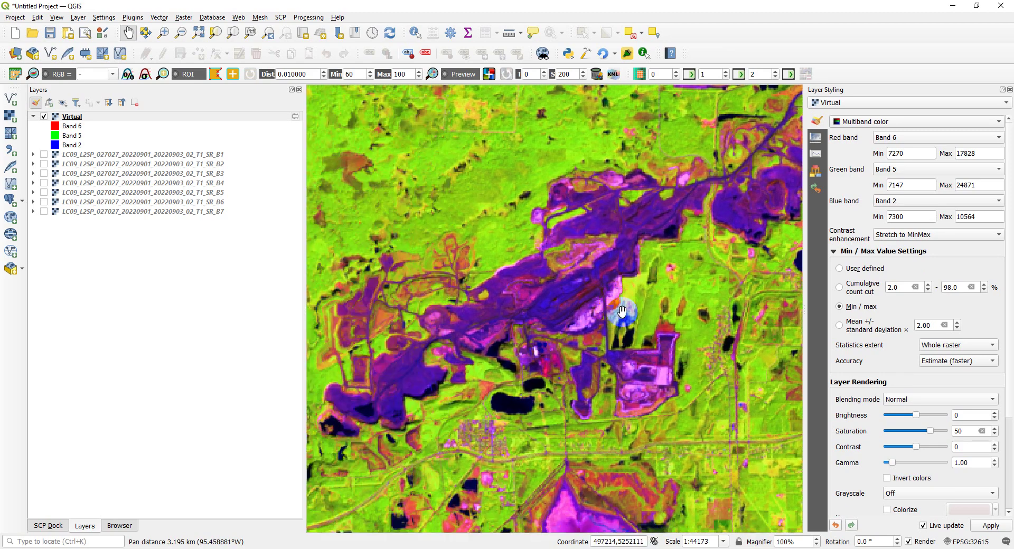
{"action": "scroll", "coordinate": [484, 395], "scroll_direction": "down", "scroll_amount": 1}
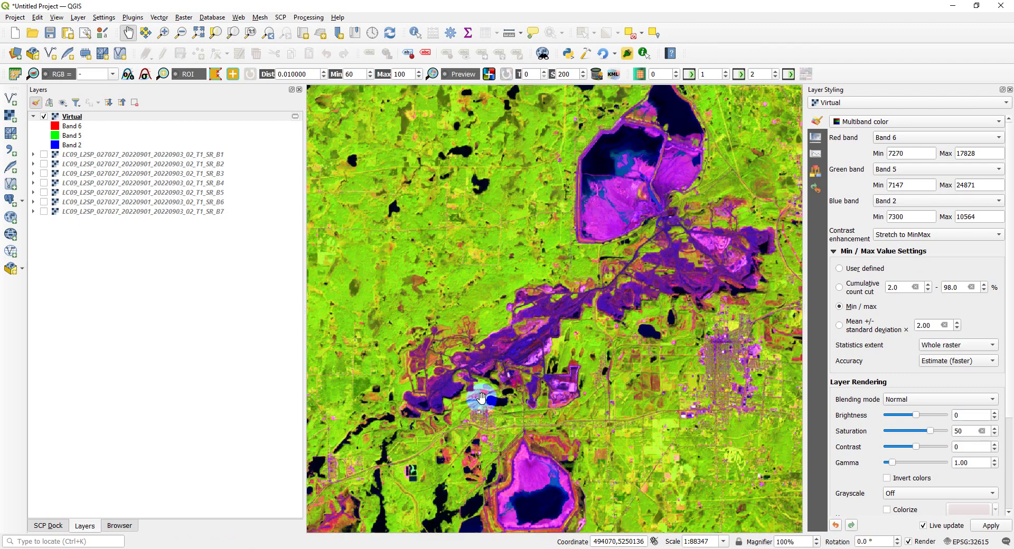
{"action": "scroll", "coordinate": [479, 399], "scroll_direction": "down", "scroll_amount": 1}
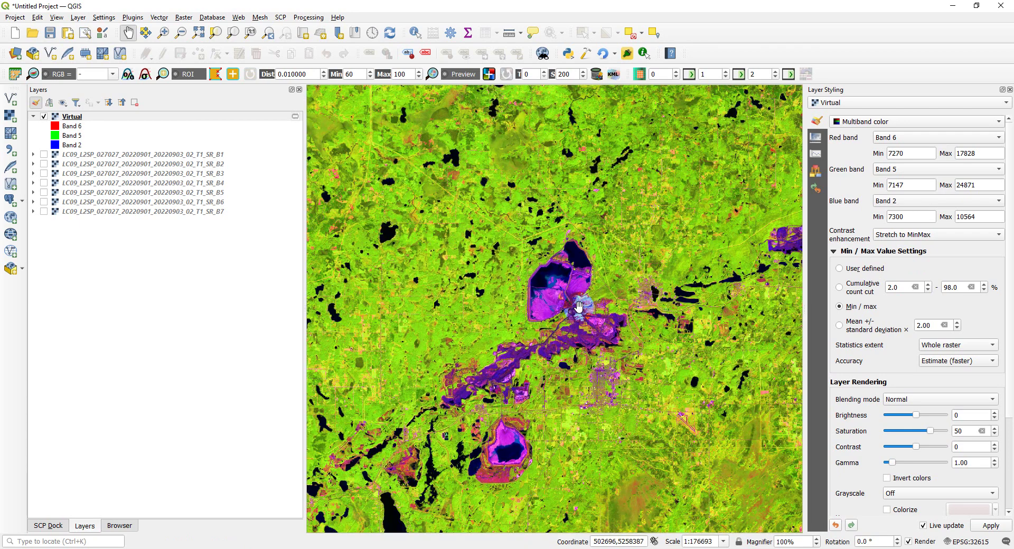
{"action": "left_click_drag", "start_coordinate": [462, 362], "coordinate": [508, 409]}
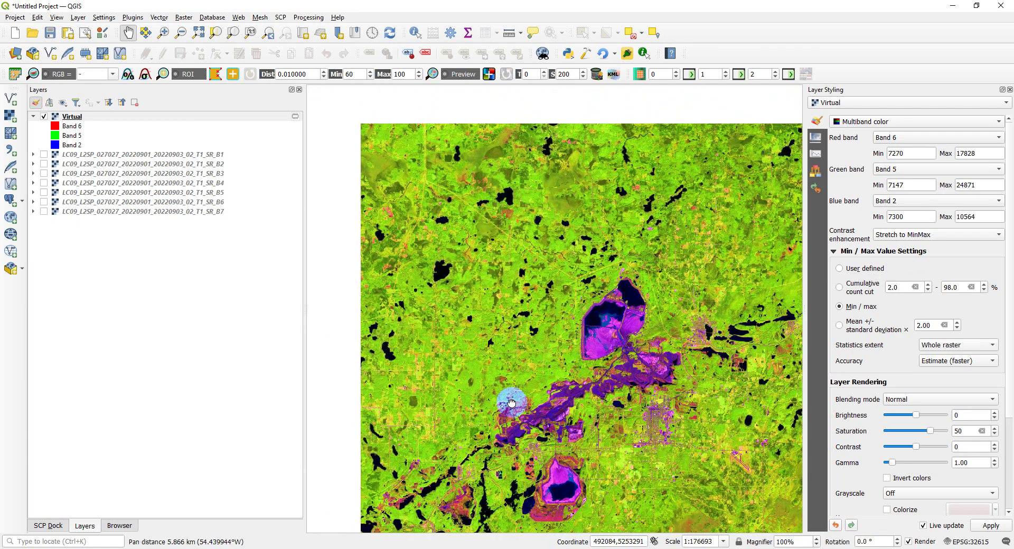
Step: Pan north and southeast, then zoom out to show all the scattered purple pits
{"action": "mouse_move", "coordinate": [516, 262]}
{"action": "left_mouse_down"}
{"action": "mouse_move", "coordinate": [527, 339]}
{"action": "mouse_move", "coordinate": [405, 273]}
{"action": "left_mouse_up"}
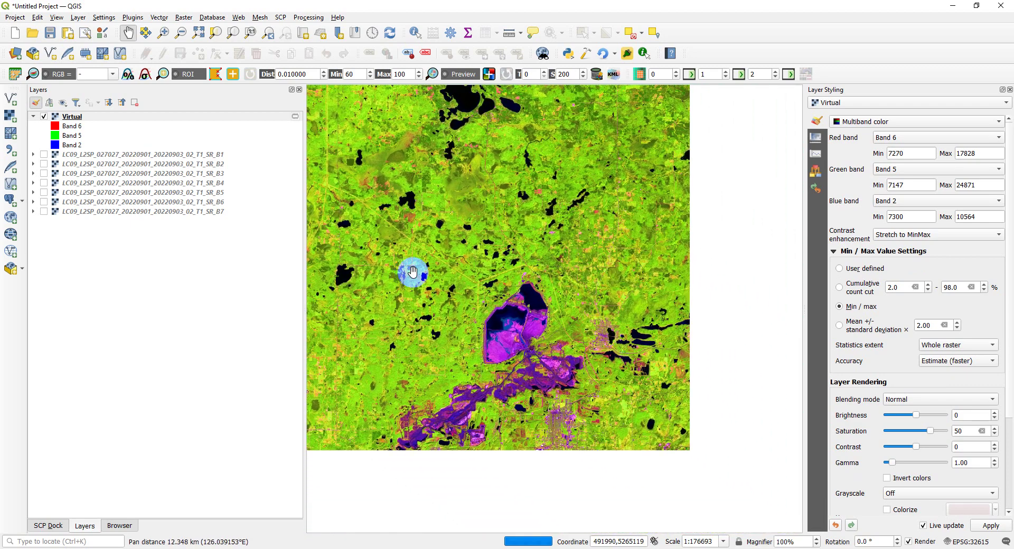
{"action": "left_click_drag", "start_coordinate": [621, 416], "coordinate": [499, 322]}
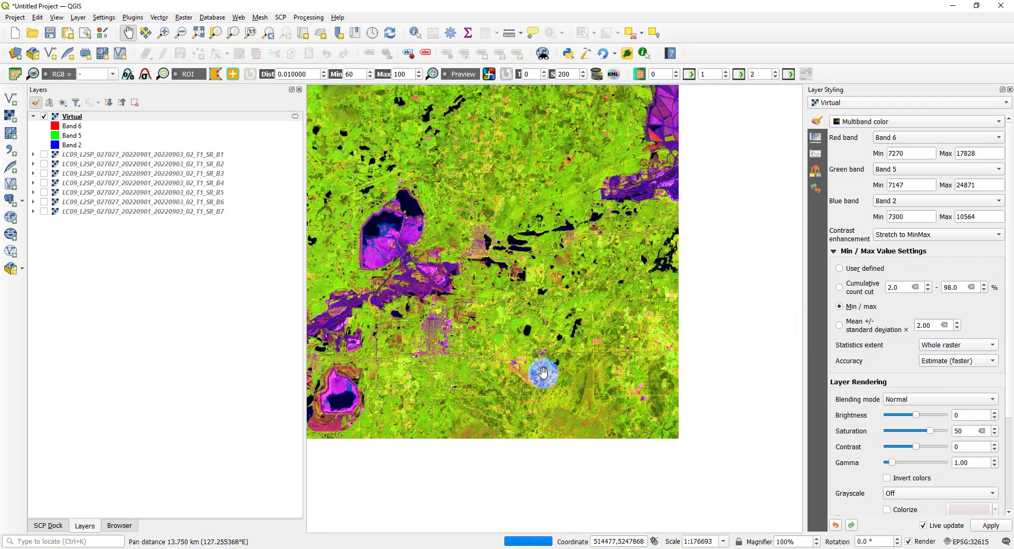
{"action": "scroll", "coordinate": [543, 373], "scroll_direction": "down", "scroll_amount": 1}
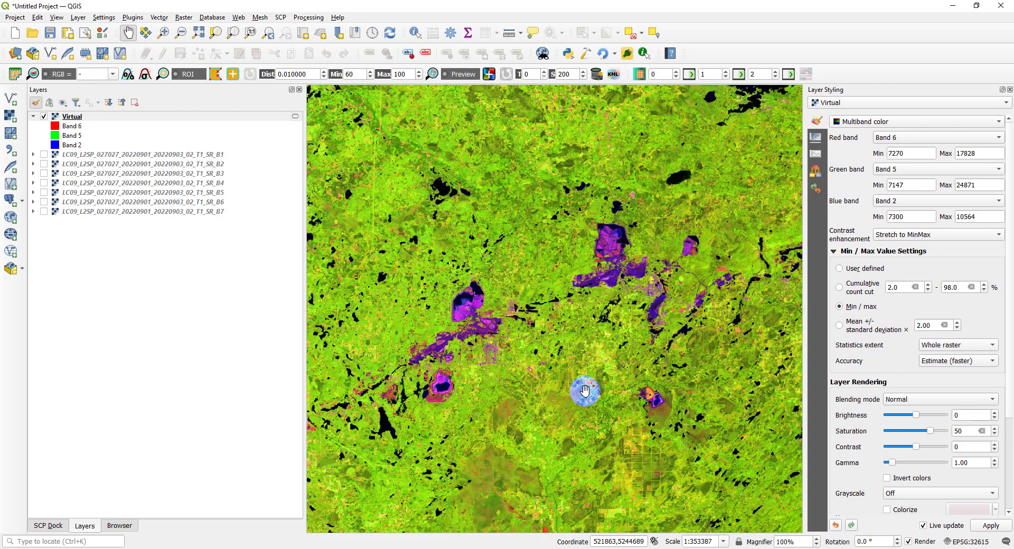
{"action": "left_click_drag", "start_coordinate": [584, 392], "coordinate": [560, 374]}
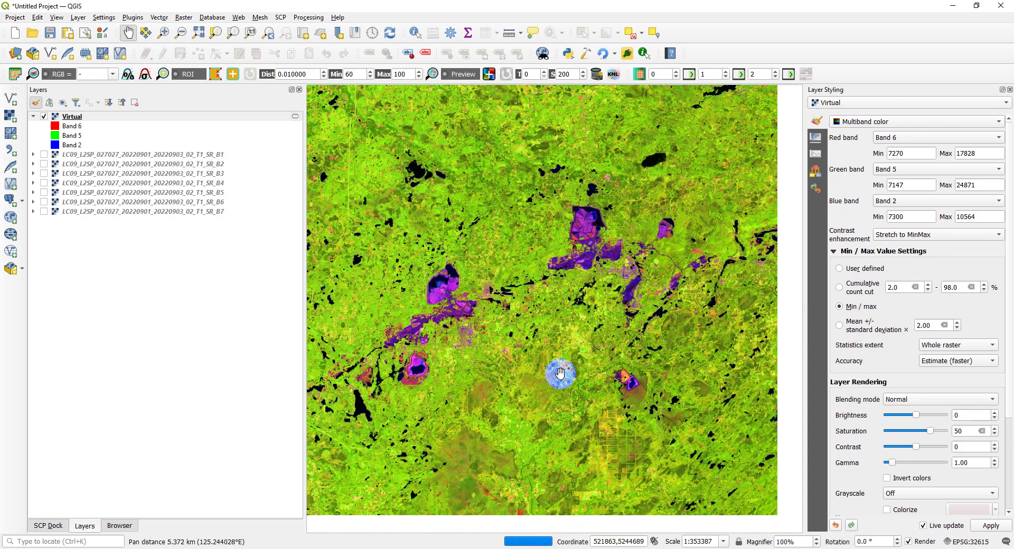